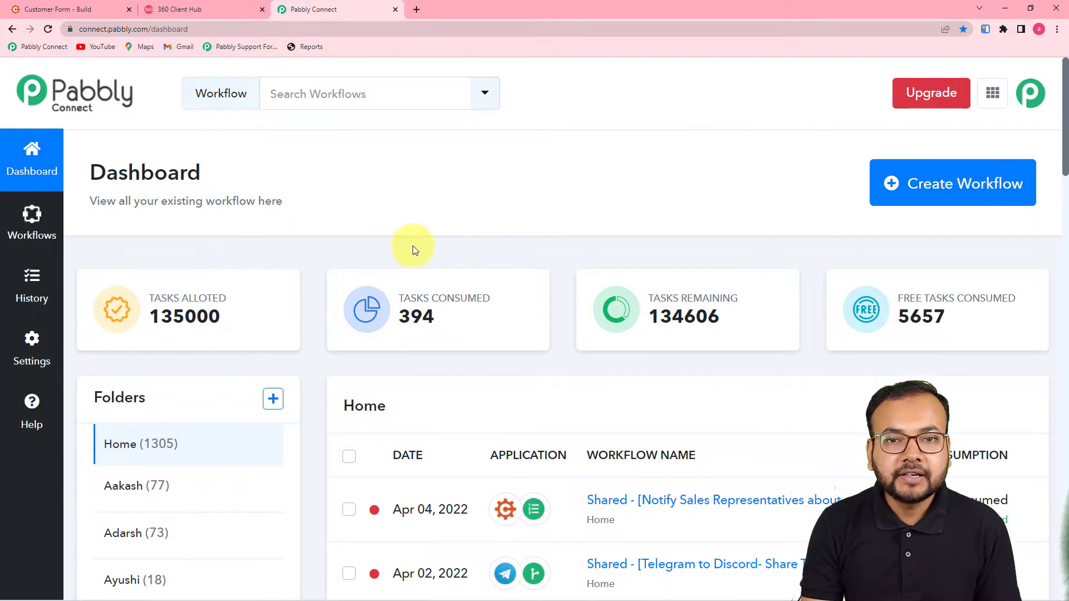
Create a new workflow named 'Automated Lead Capturing on WhatsApp'
{"action": "left_click", "coordinate": [949, 190]}
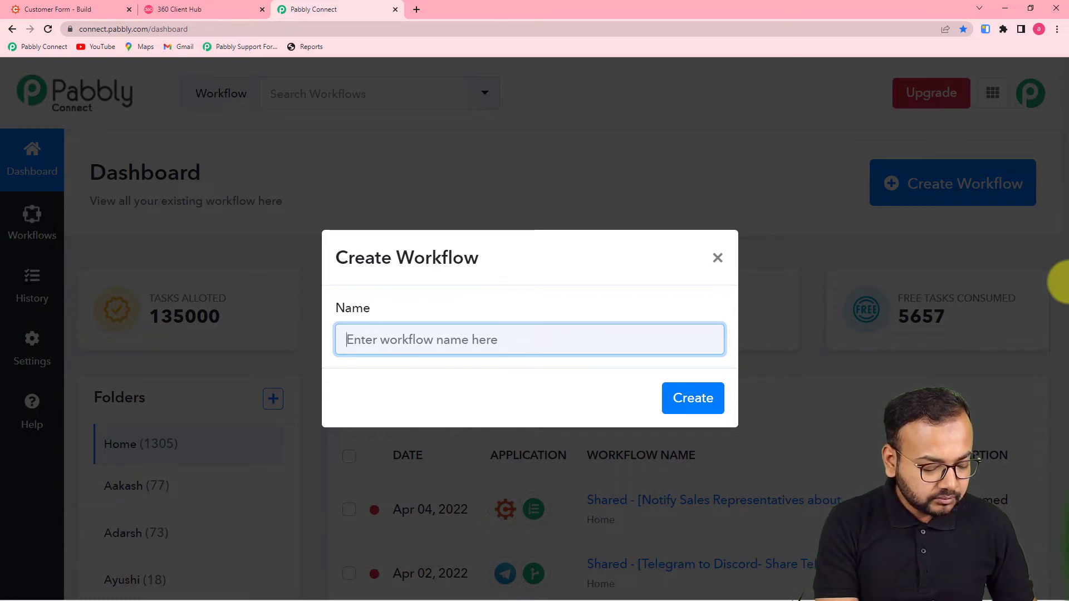
{"action": "type", "text": "Automate"}
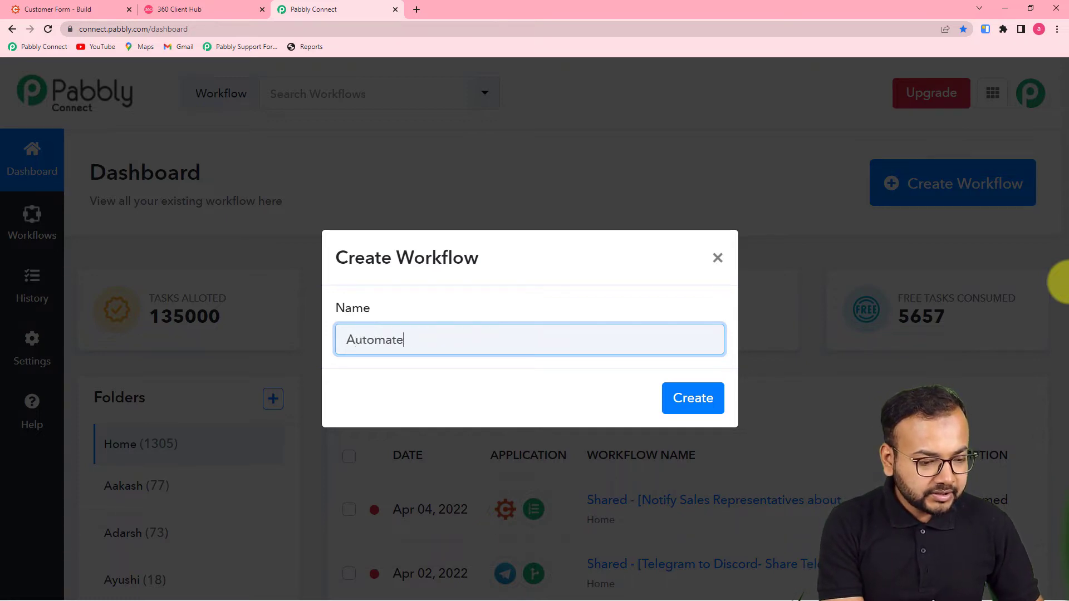
{"action": "type", "text": "d "}
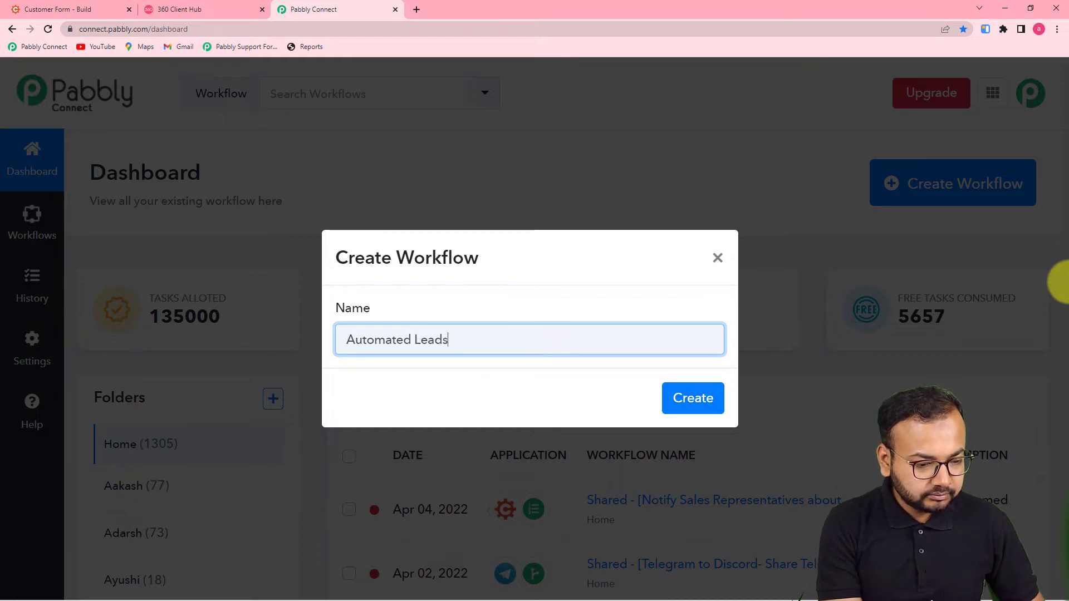
{"action": "type", "text": "Lead Capturing"}
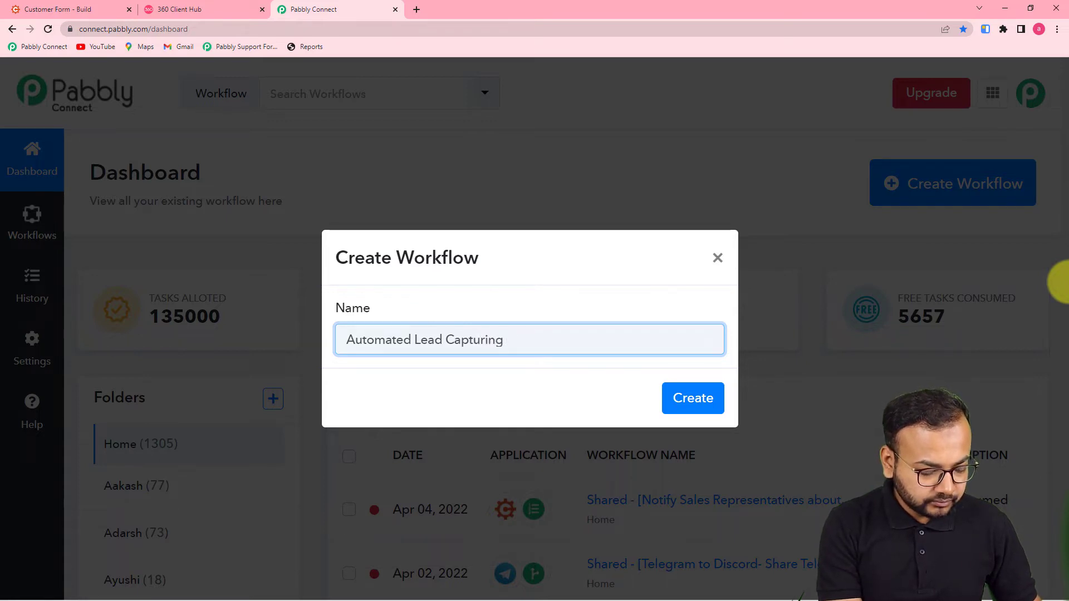
{"action": "type", "text": " on Wha"}
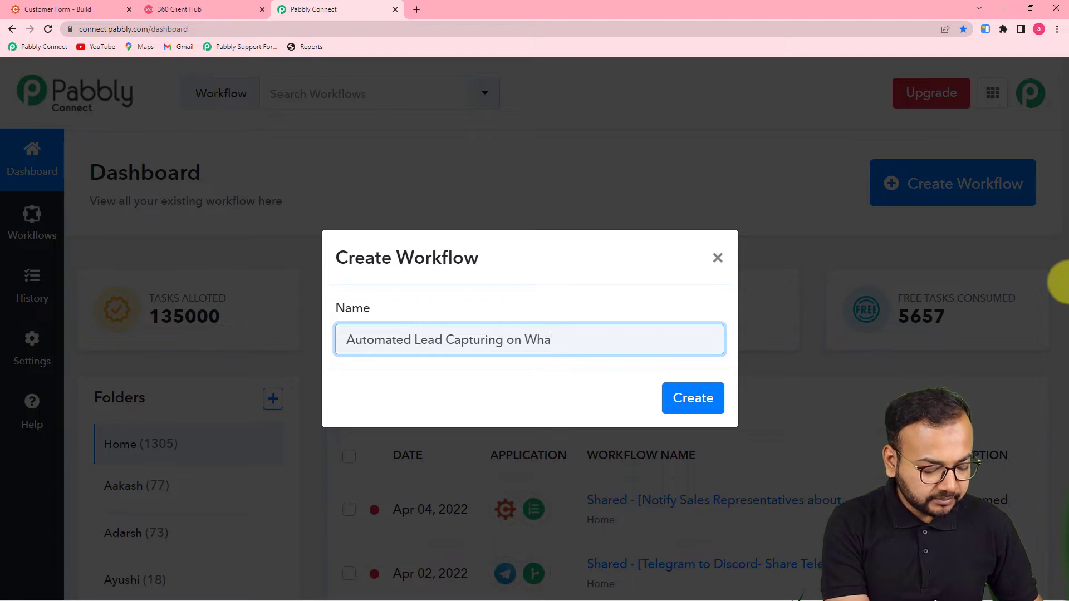
{"action": "type", "text": "ta"}
{"action": "key", "text": "BackSpace"}
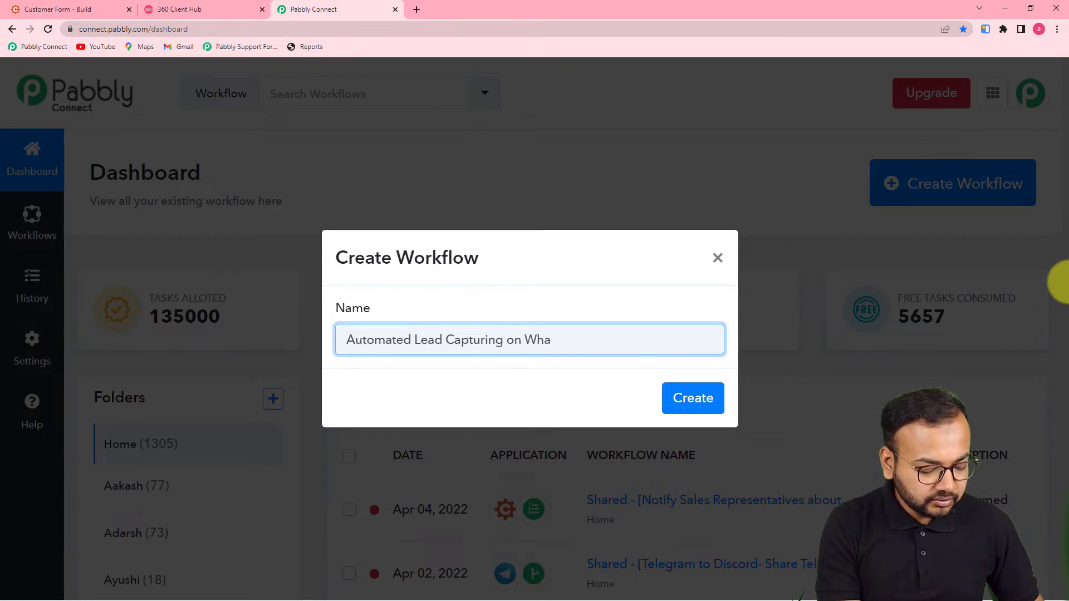
{"action": "type", "text": "sApp"}
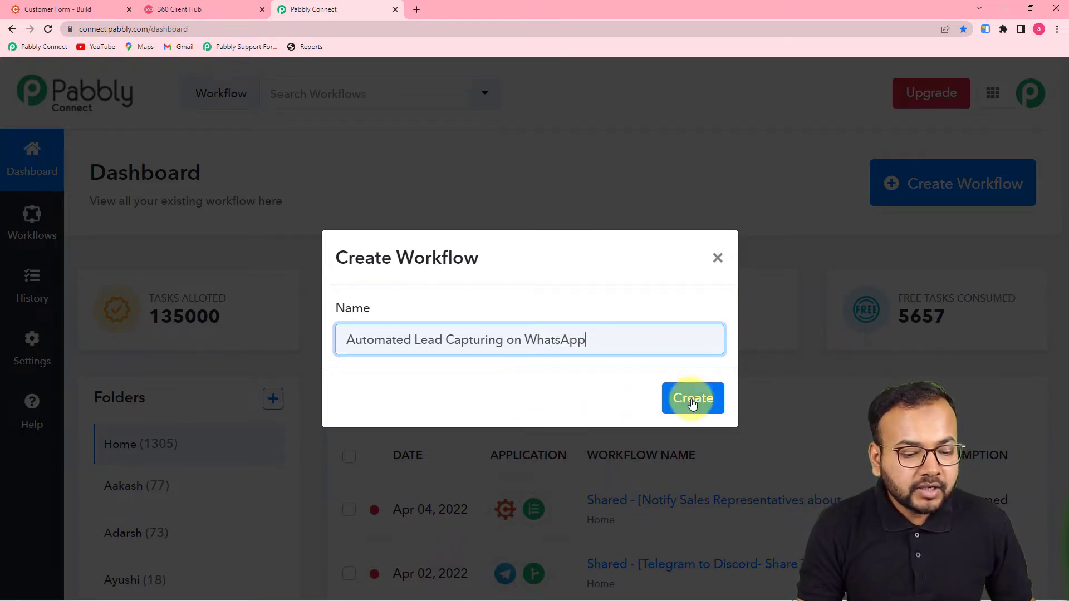
{"action": "left_click", "coordinate": [692, 398]}
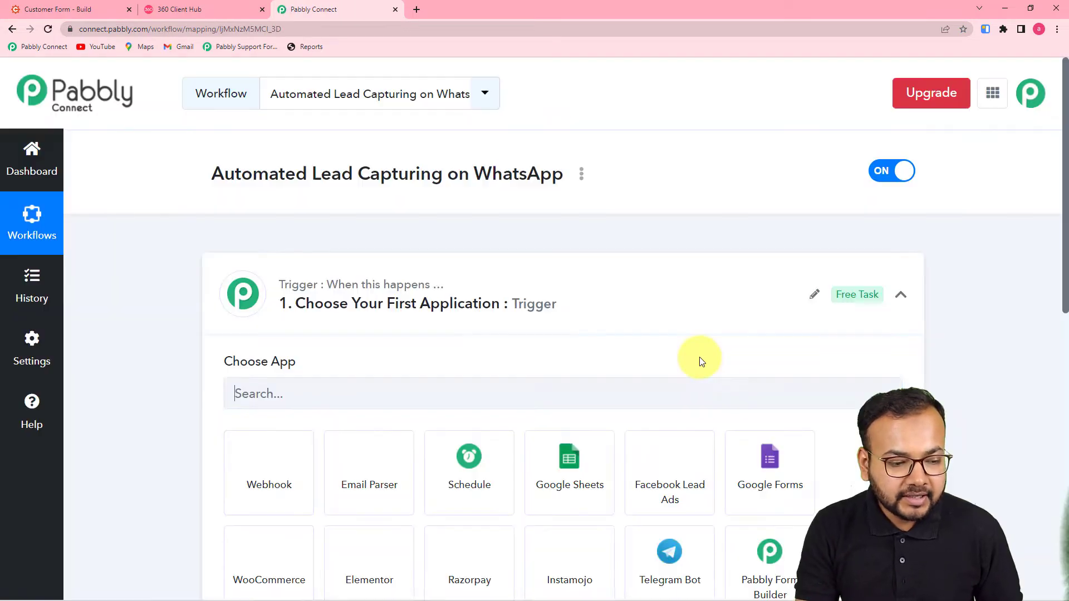
Set the trigger to Cognito Forms with the New Entry event and copy its webhook URL
{"action": "left_click", "coordinate": [901, 294]}
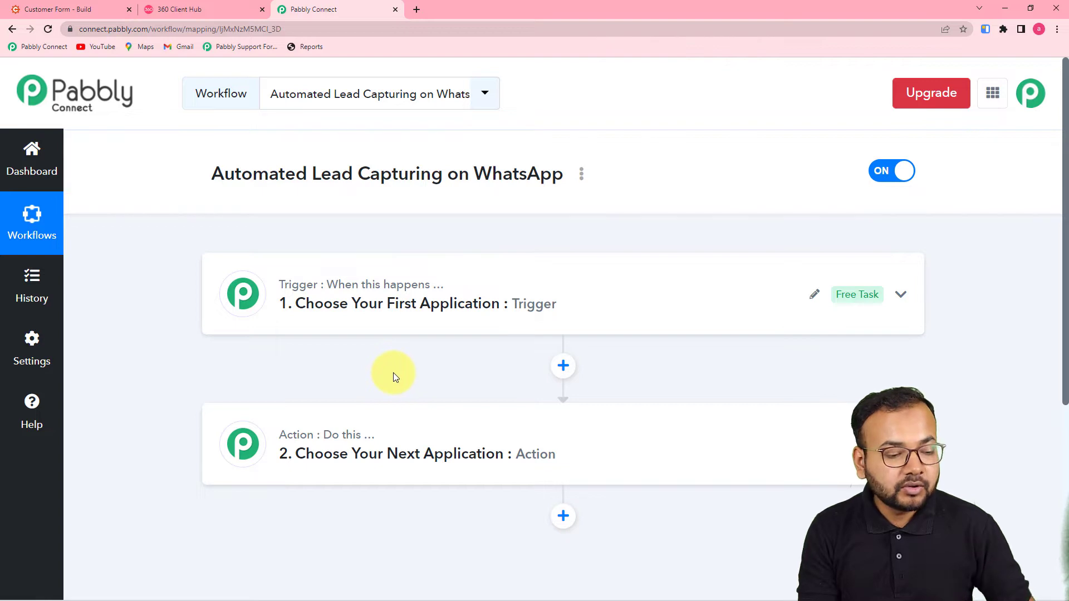
{"action": "left_click", "coordinate": [388, 298]}
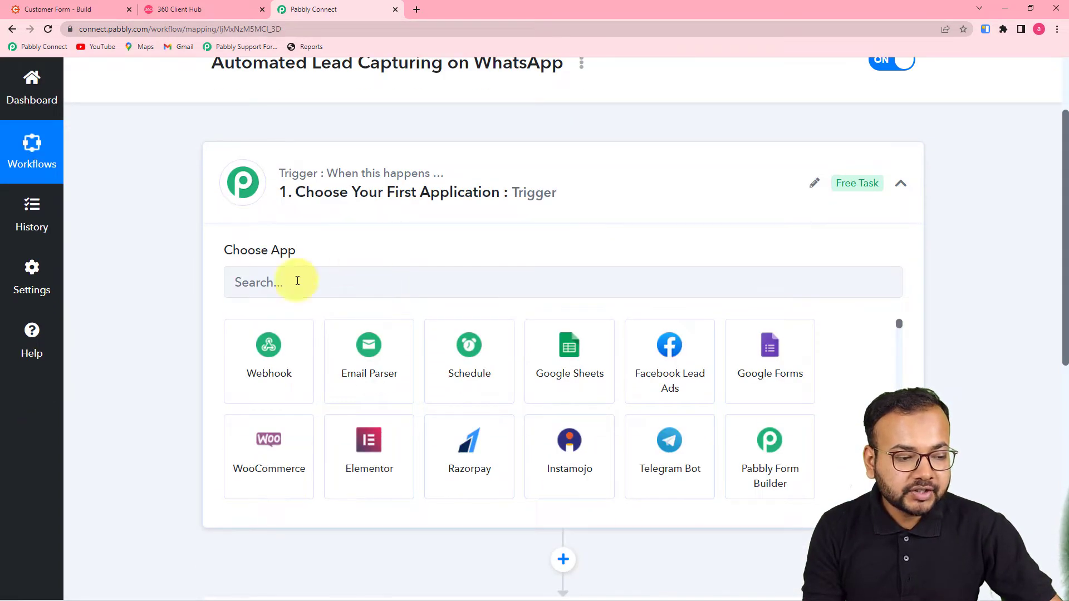
{"action": "left_click", "coordinate": [325, 277]}
{"action": "type", "text": "c"}
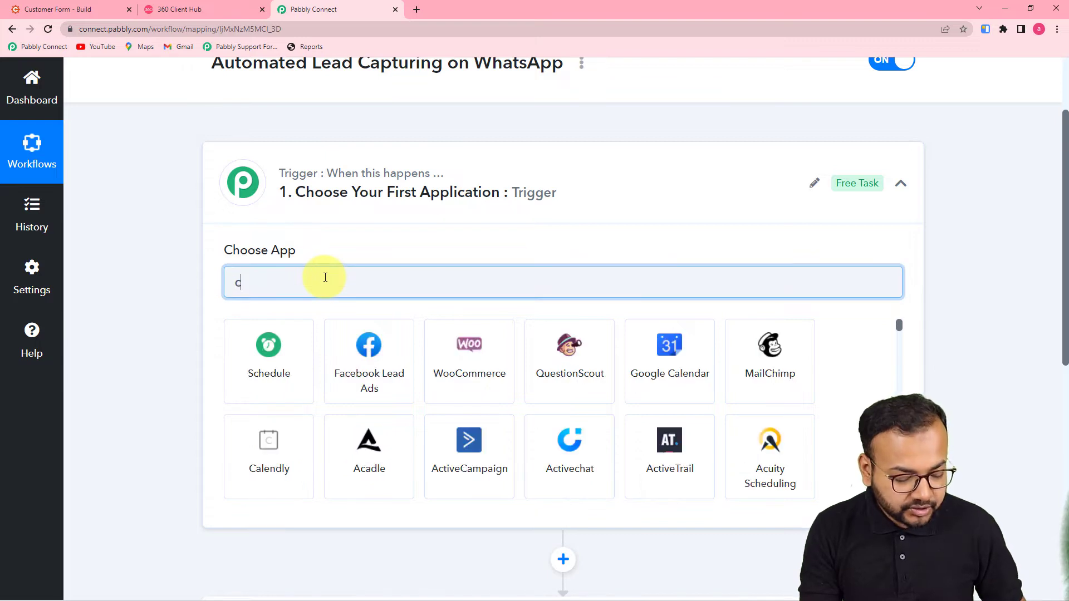
{"action": "type", "text": "ogni"}
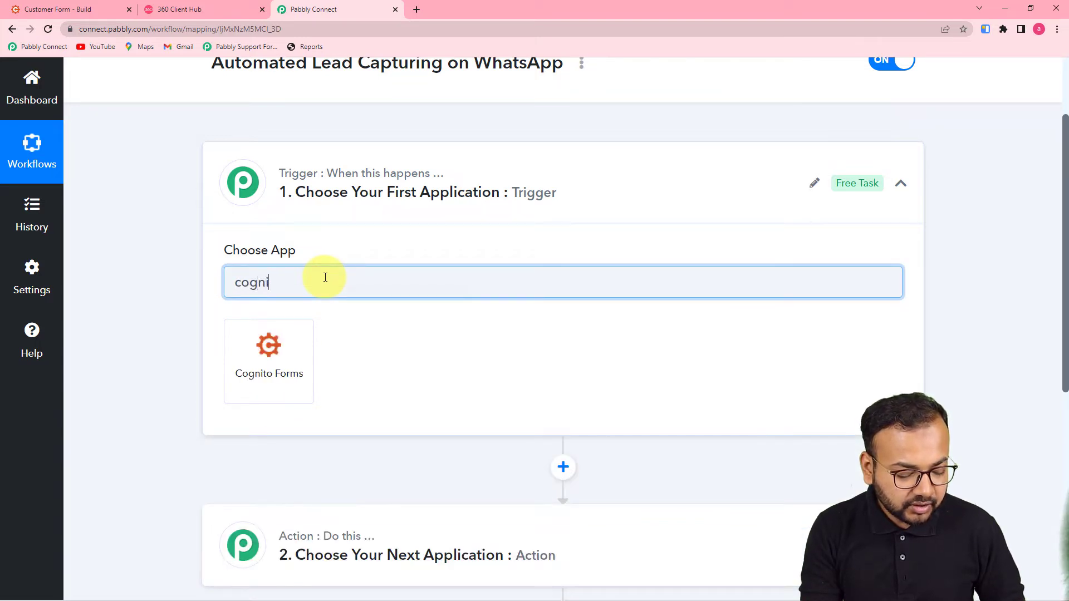
{"action": "type", "text": "to"}
{"action": "left_click", "coordinate": [287, 365]}
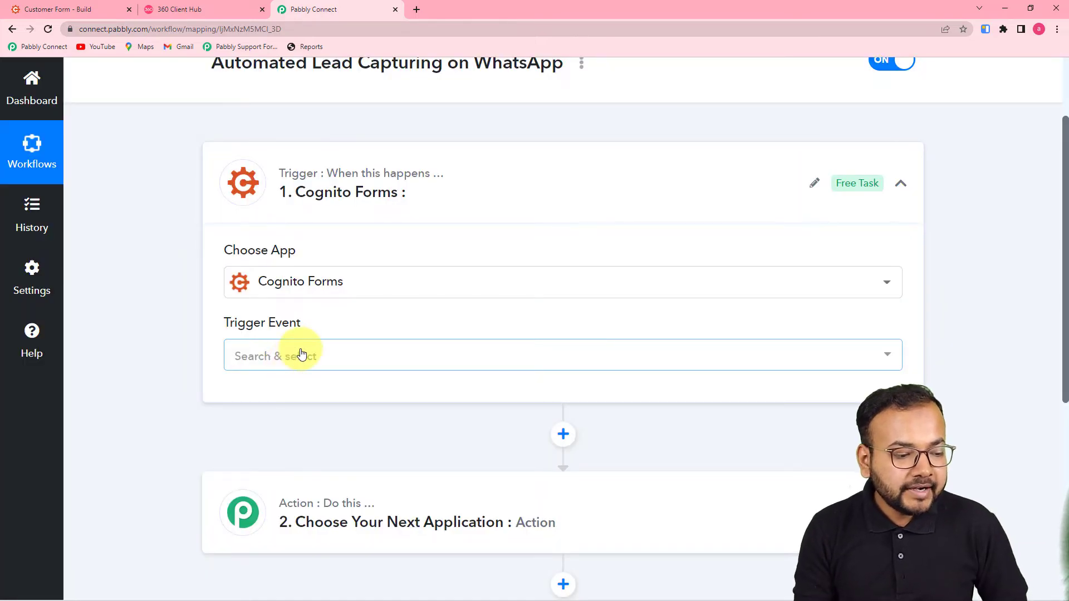
{"action": "left_click", "coordinate": [301, 354]}
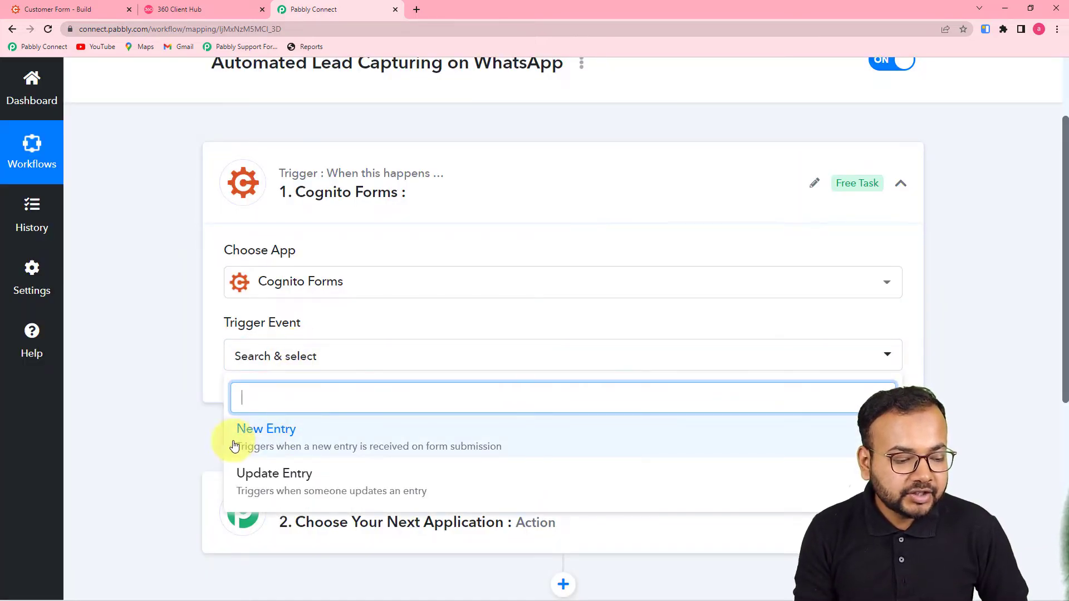
{"action": "left_click", "coordinate": [330, 435]}
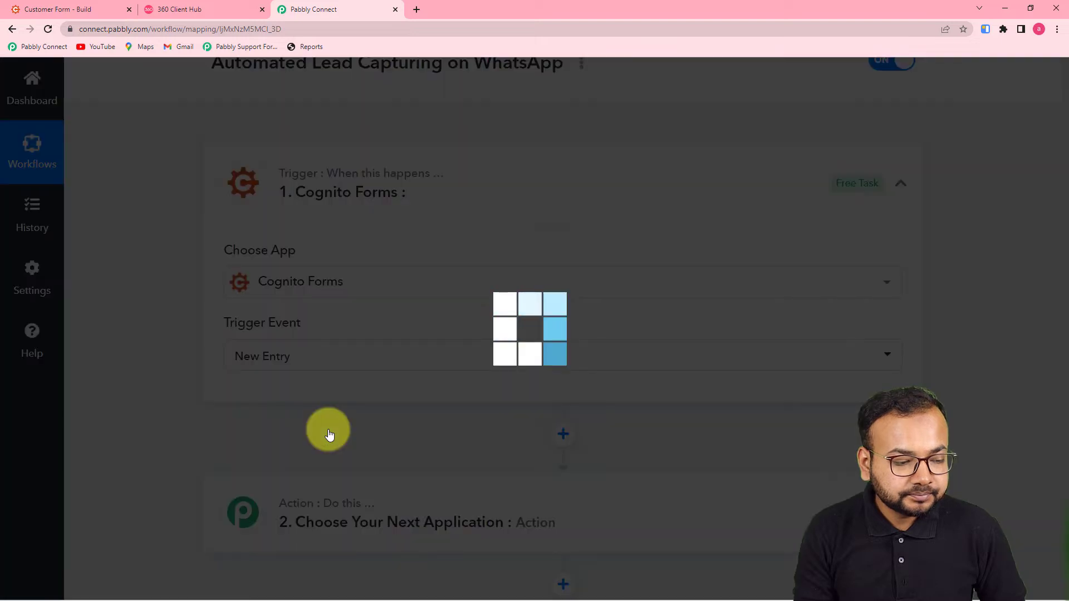
{"action": "scroll", "coordinate": [330, 434], "scroll_direction": "down", "scroll_amount": 2}
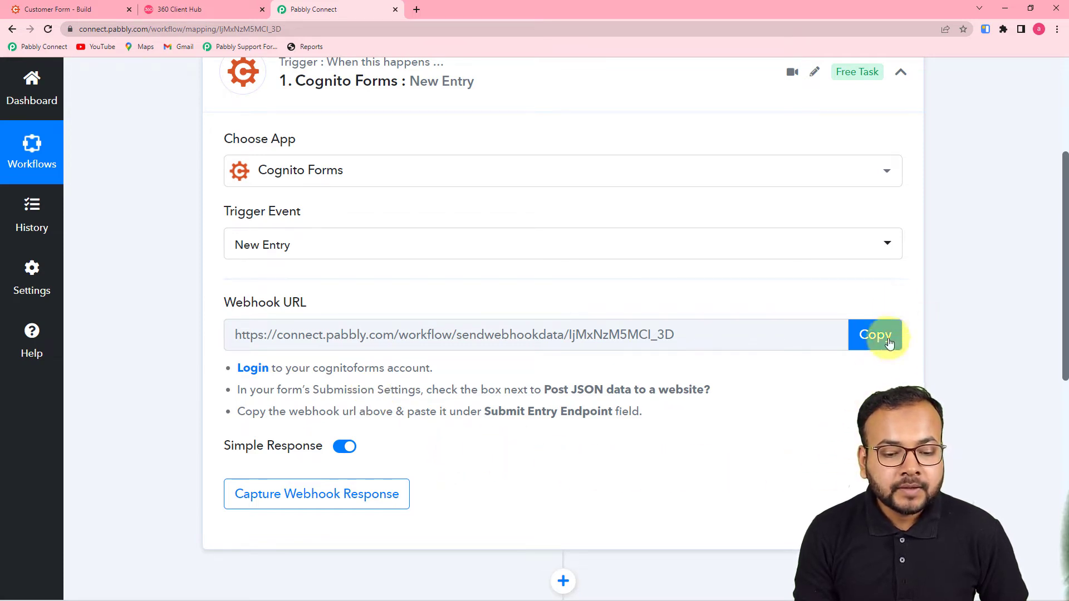
{"action": "left_click", "coordinate": [863, 337]}
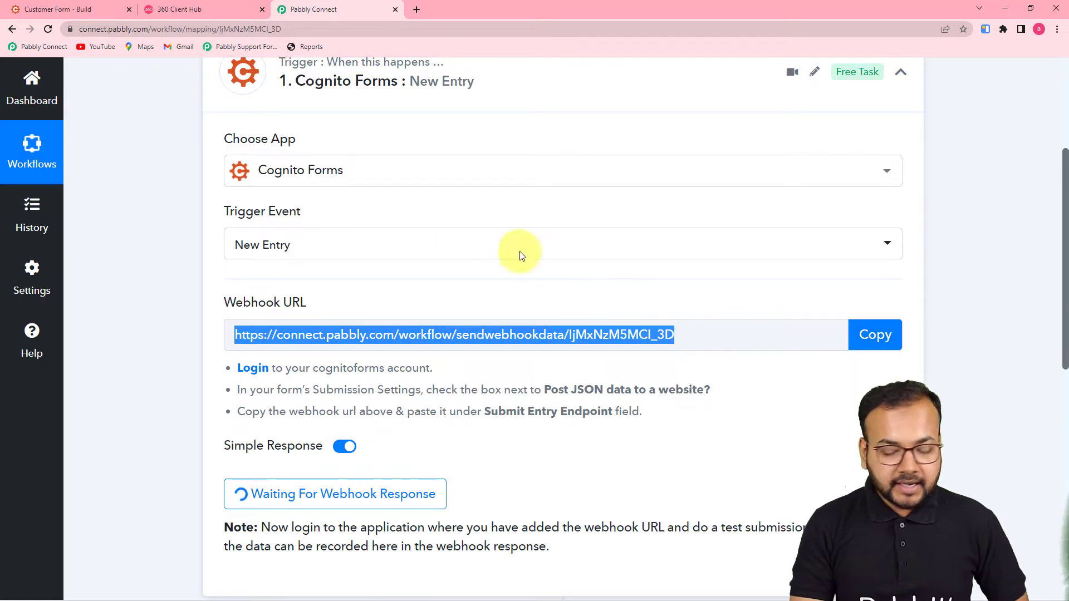
In the Customer Form's Submission Settings, turn on Post JSON Data to a Website
{"action": "left_click", "coordinate": [105, 9]}
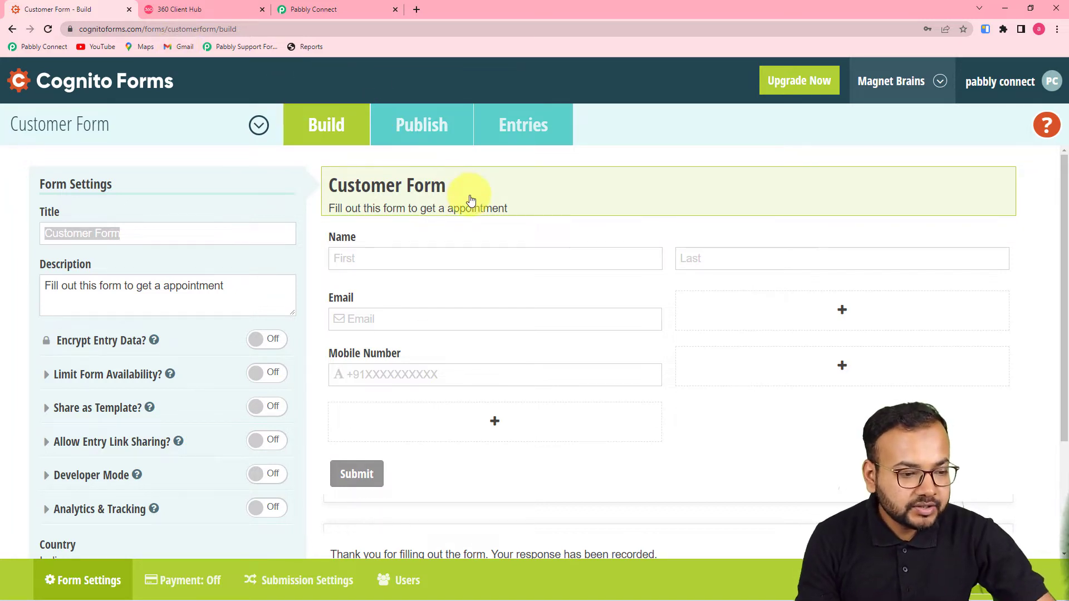
{"action": "scroll", "coordinate": [467, 199], "scroll_direction": "down", "scroll_amount": 2}
{"action": "scroll", "coordinate": [473, 201], "scroll_direction": "up", "scroll_amount": 1}
{"action": "scroll", "coordinate": [476, 203], "scroll_direction": "up", "scroll_amount": 1}
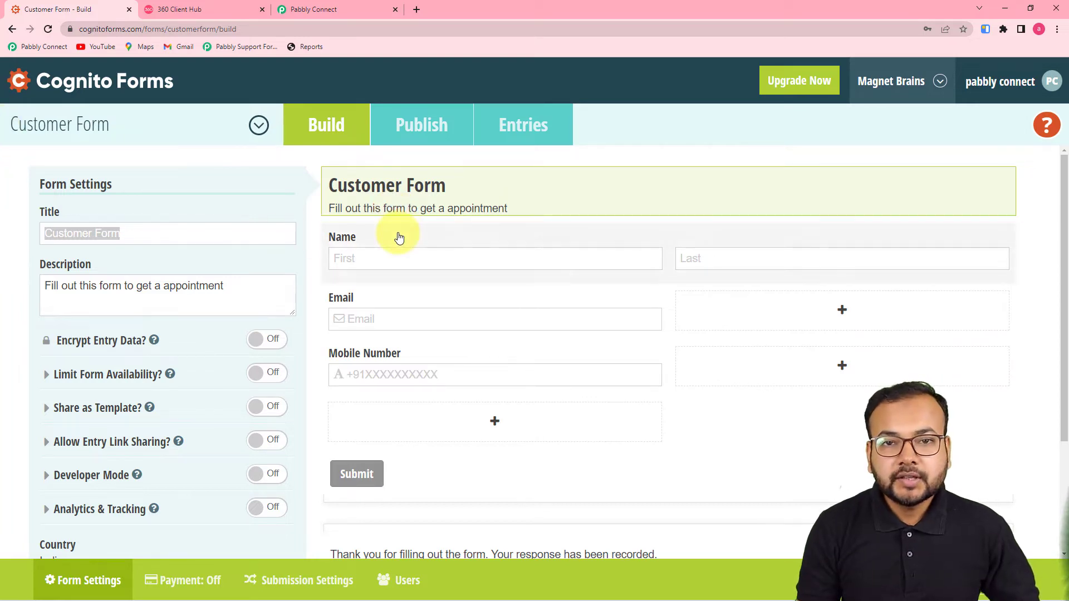
{"action": "scroll", "coordinate": [399, 238], "scroll_direction": "down", "scroll_amount": 3}
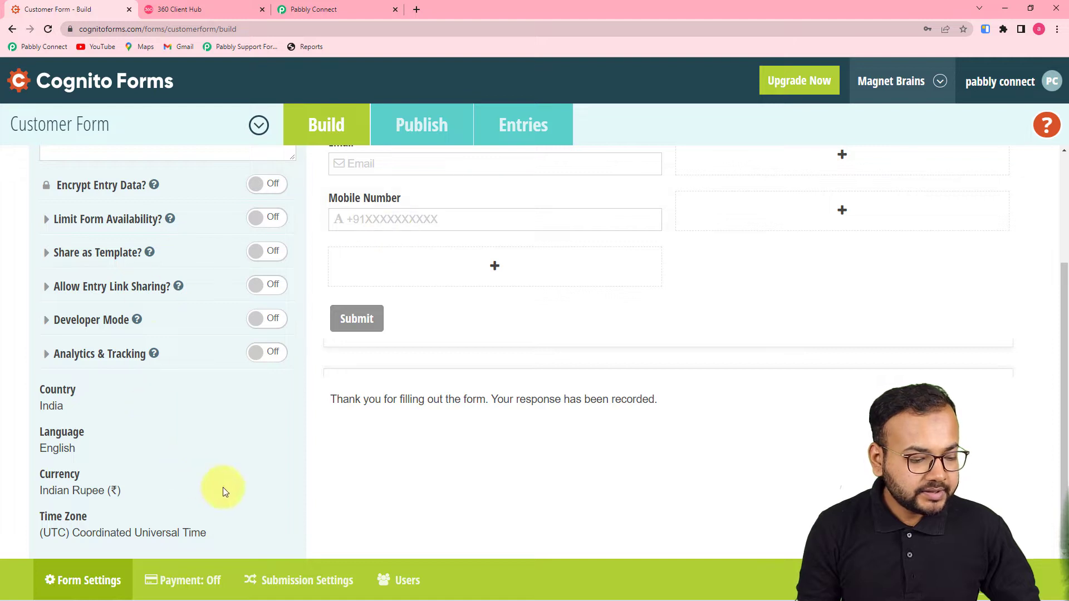
{"action": "left_click", "coordinate": [288, 579]}
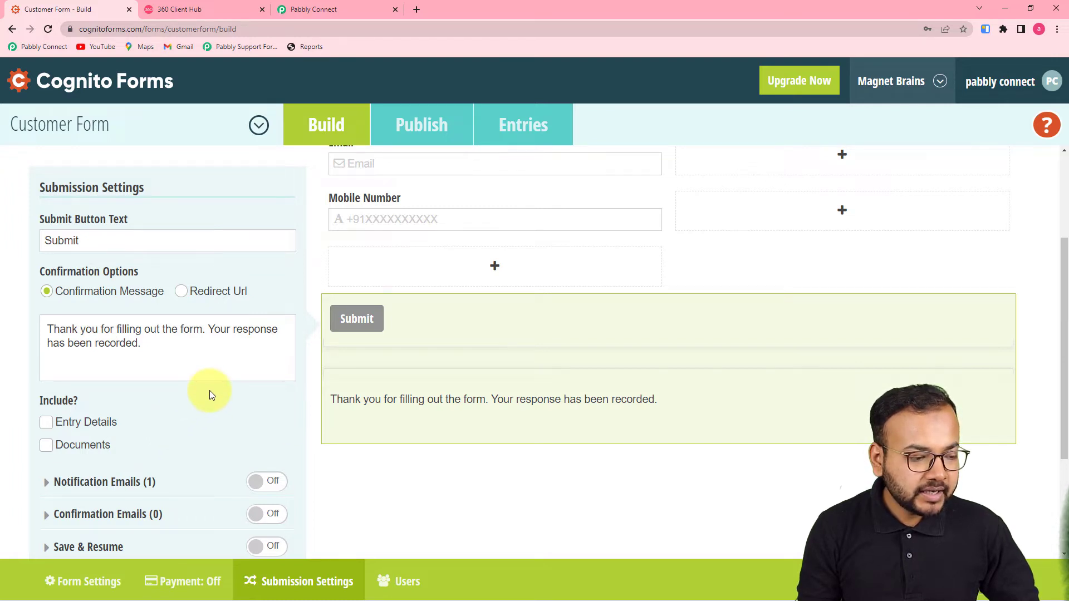
{"action": "scroll", "coordinate": [211, 394], "scroll_direction": "down", "scroll_amount": 3}
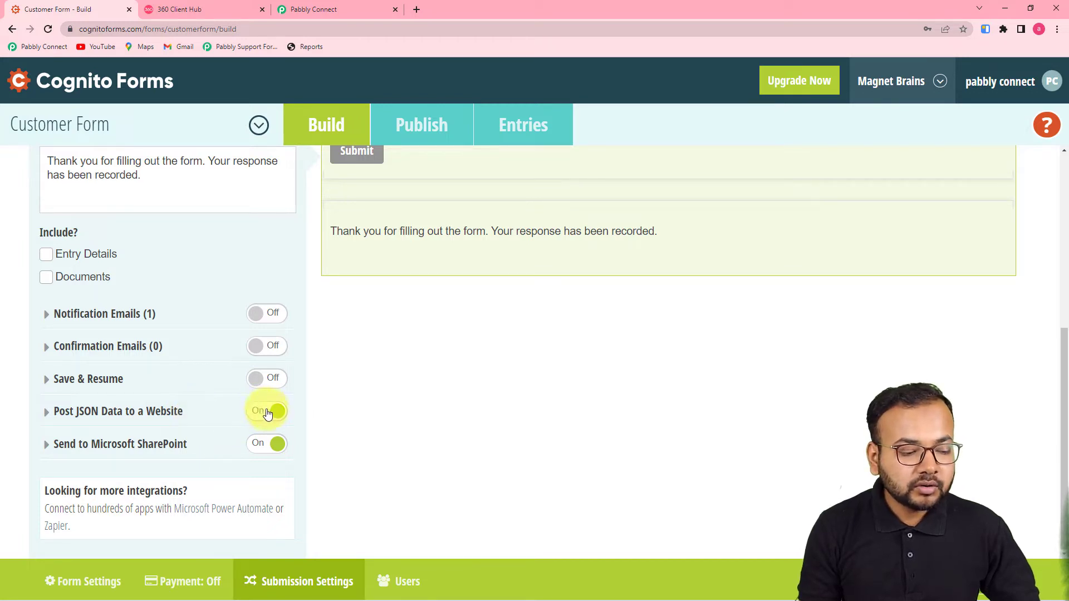
{"action": "left_click", "coordinate": [165, 412]}
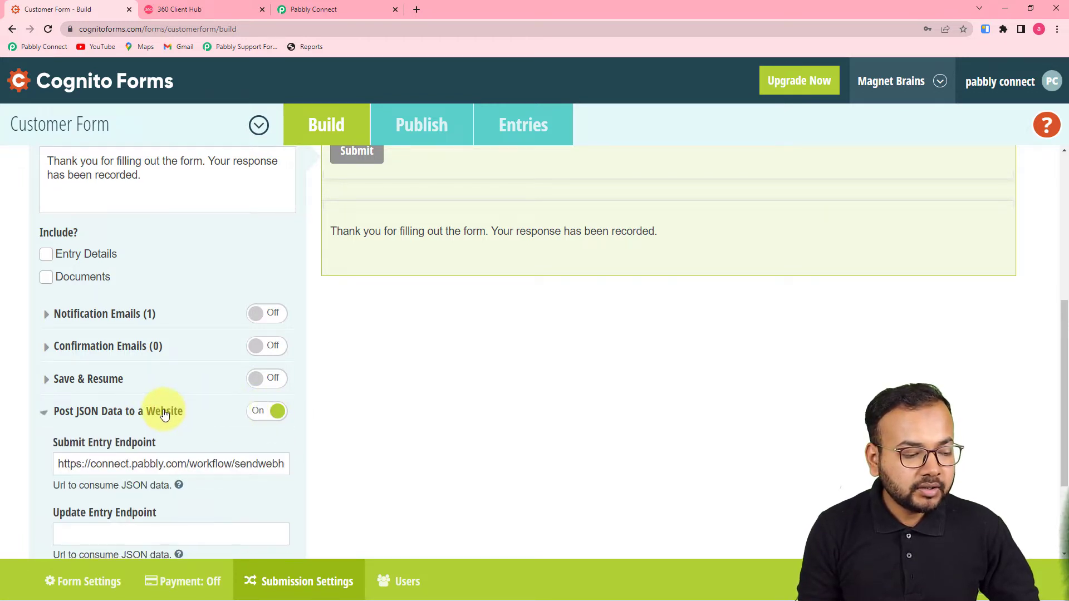
{"action": "scroll", "coordinate": [164, 413], "scroll_direction": "down", "scroll_amount": 1}
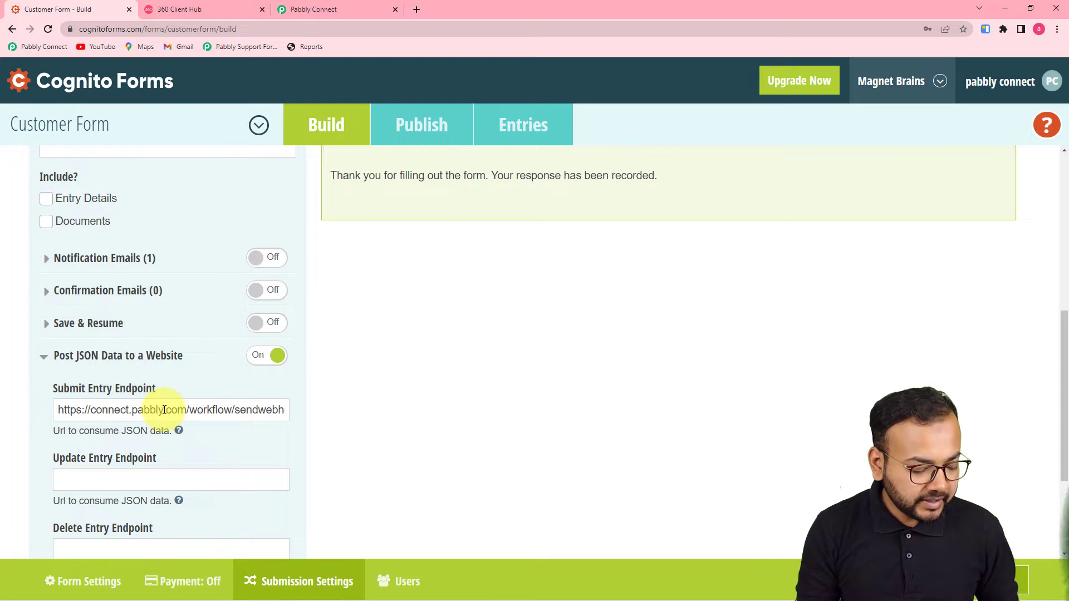
Replace the Submit Entry Endpoint with the freshly copied Pabbly webhook URL
{"action": "key", "text": "ctrl+a"}
{"action": "key", "text": "BackSpace"}
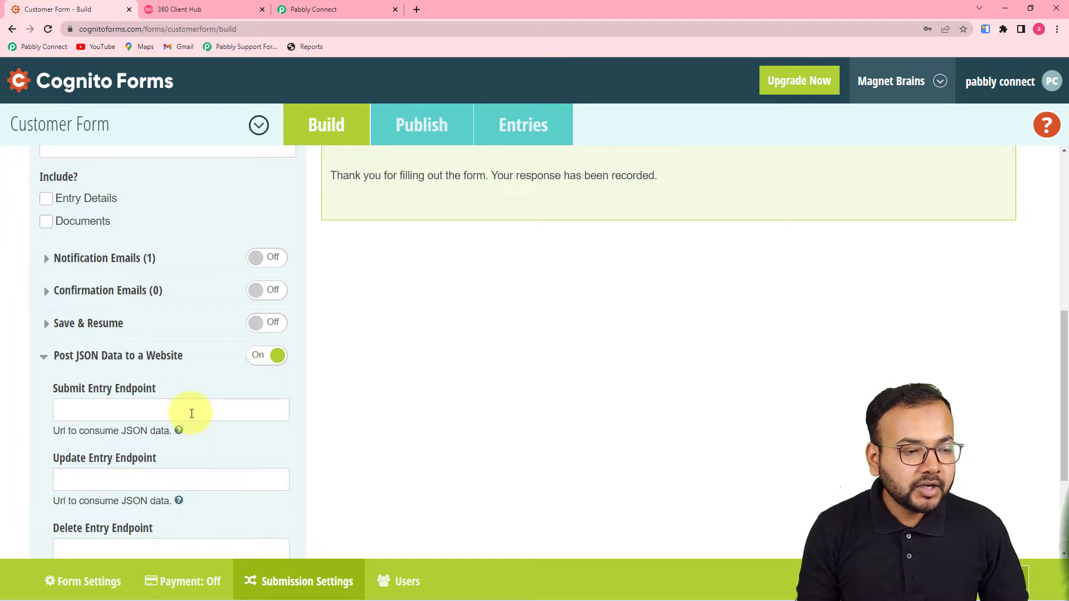
{"action": "left_click", "coordinate": [312, 9]}
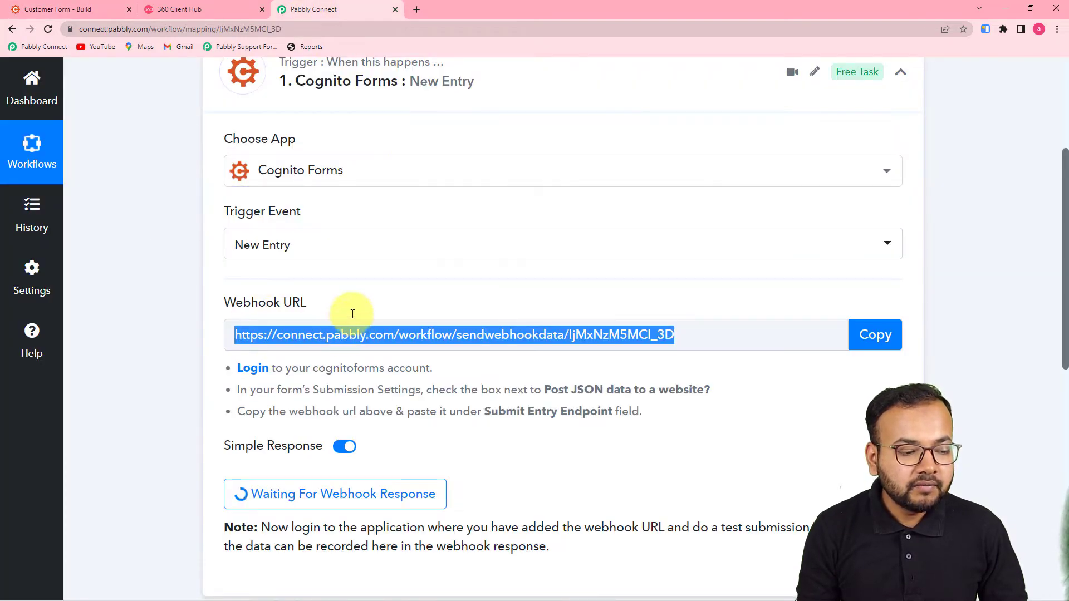
{"action": "left_click", "coordinate": [868, 335]}
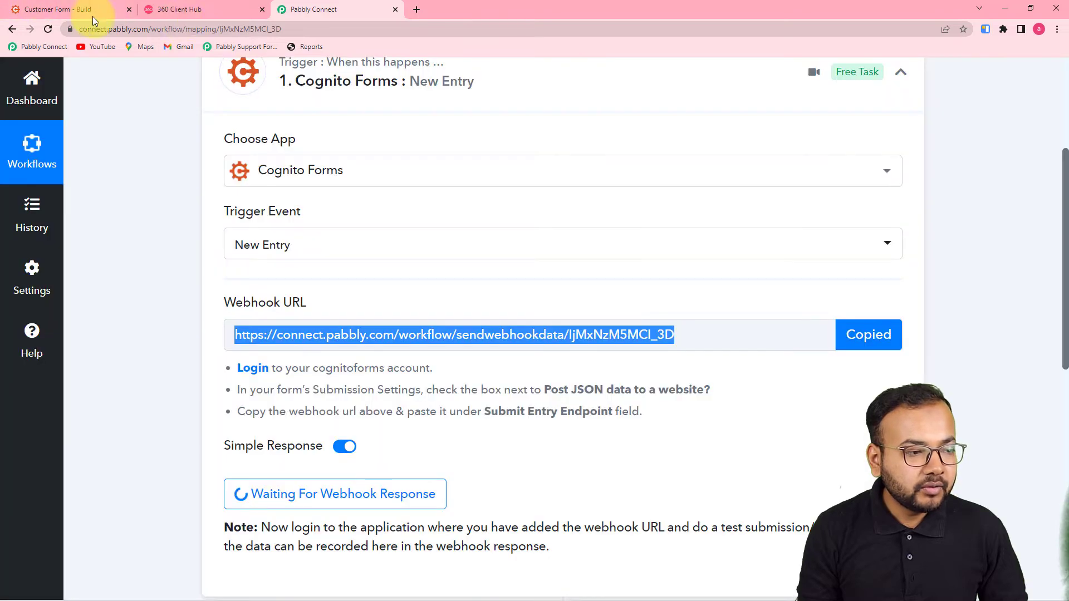
{"action": "left_click", "coordinate": [91, 15]}
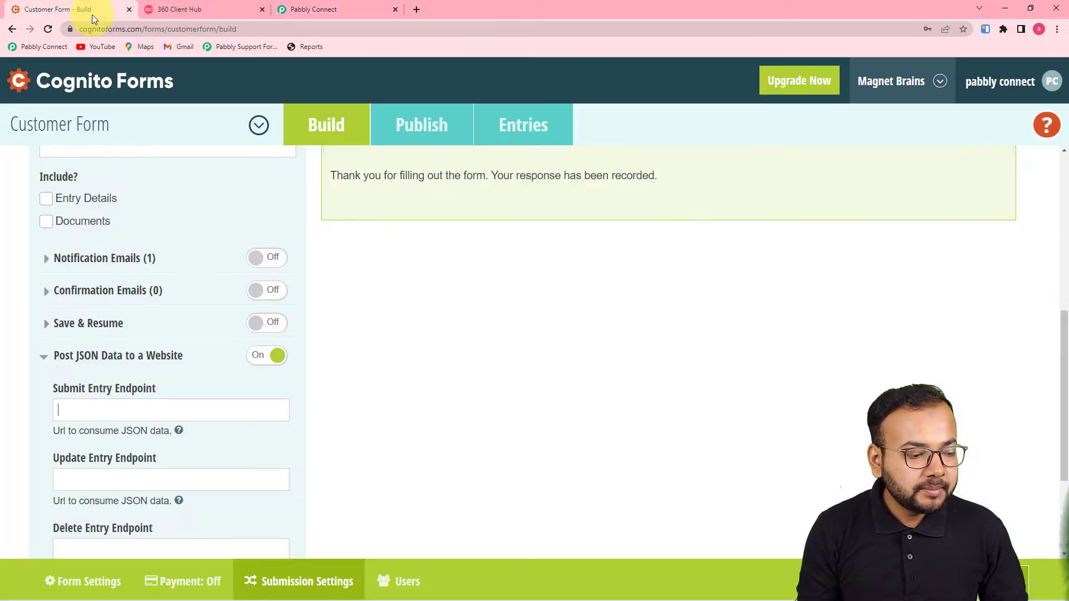
{"action": "left_click", "coordinate": [88, 409]}
{"action": "key", "text": "ctrl+v"}
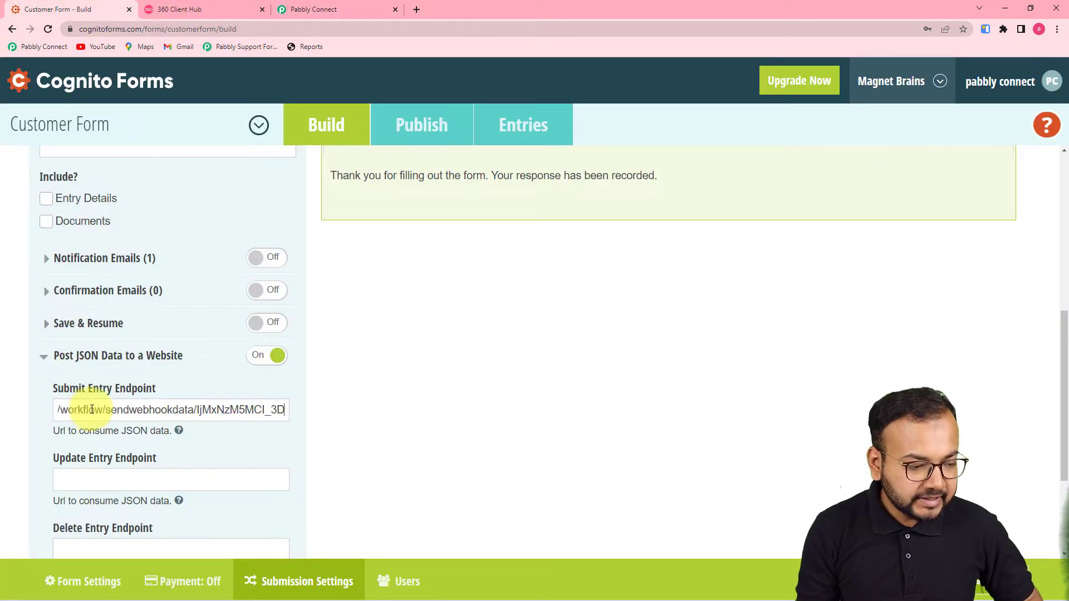
{"action": "left_click", "coordinate": [31, 436]}
{"action": "scroll", "coordinate": [482, 472], "scroll_direction": "down", "scroll_amount": 1}
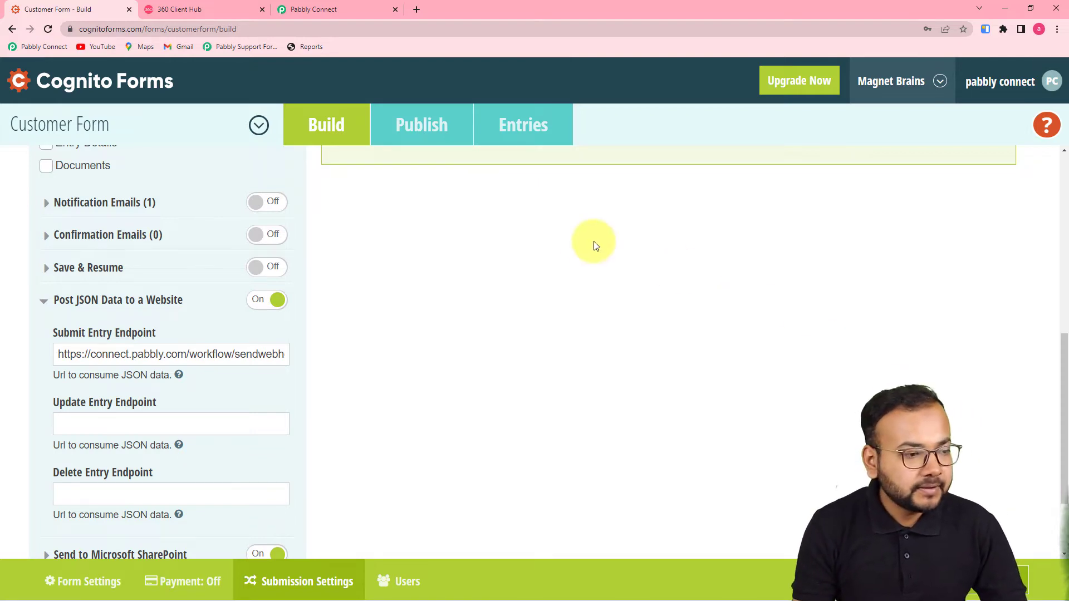
Check that Pabbly is waiting for the webhook, then show the Customer Form's Publish page
{"action": "left_click", "coordinate": [334, 8]}
{"action": "scroll", "coordinate": [589, 334], "scroll_direction": "down", "scroll_amount": 3}
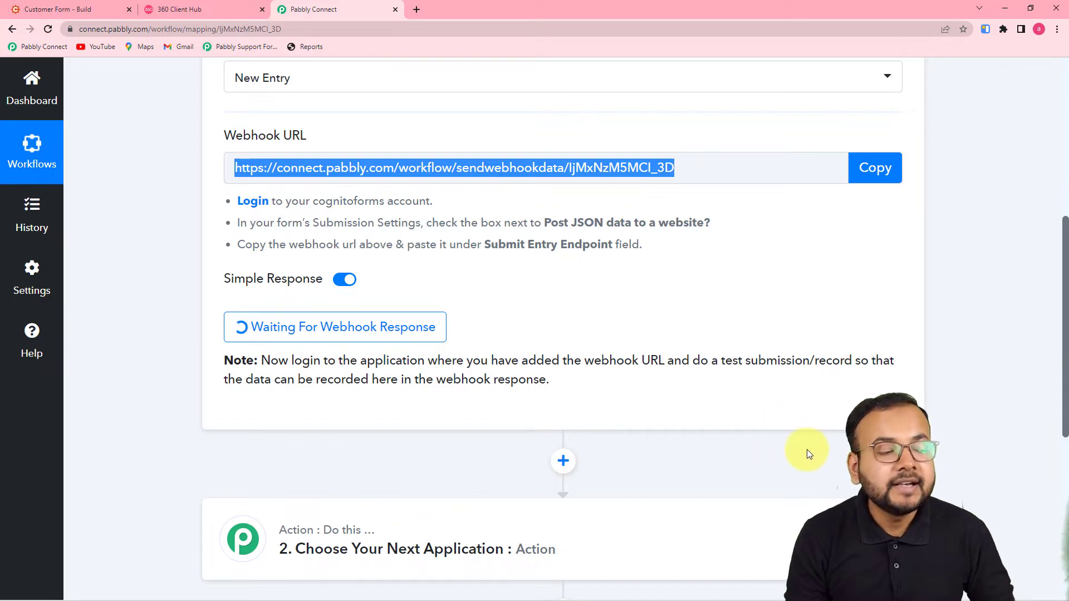
{"action": "left_click", "coordinate": [83, 10]}
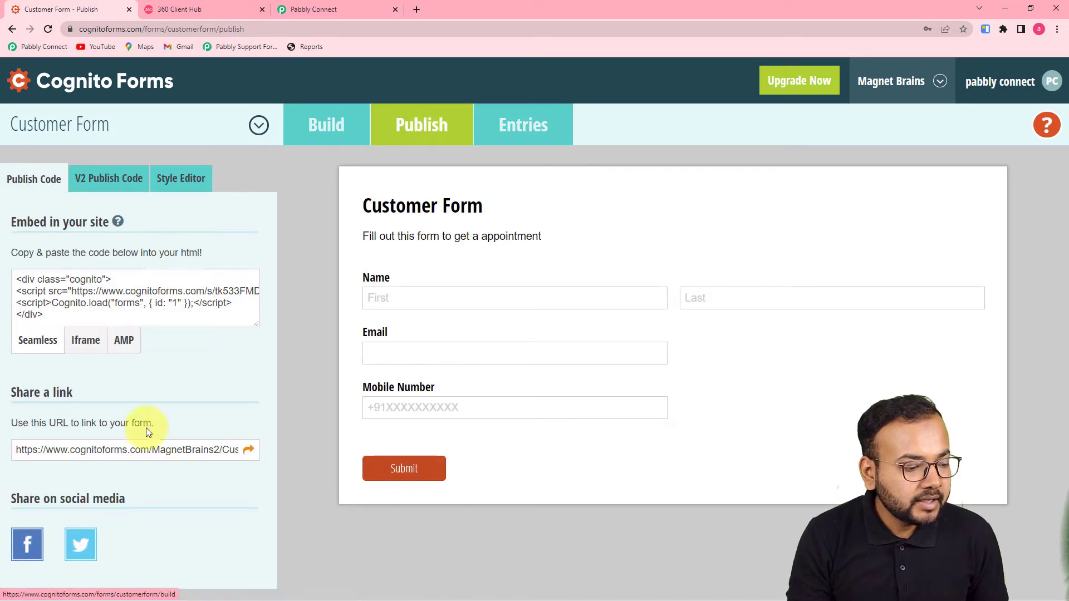
Submit a test entry on the live Customer Form with first, last name, e-mail and mobile number
{"action": "left_click", "coordinate": [249, 451]}
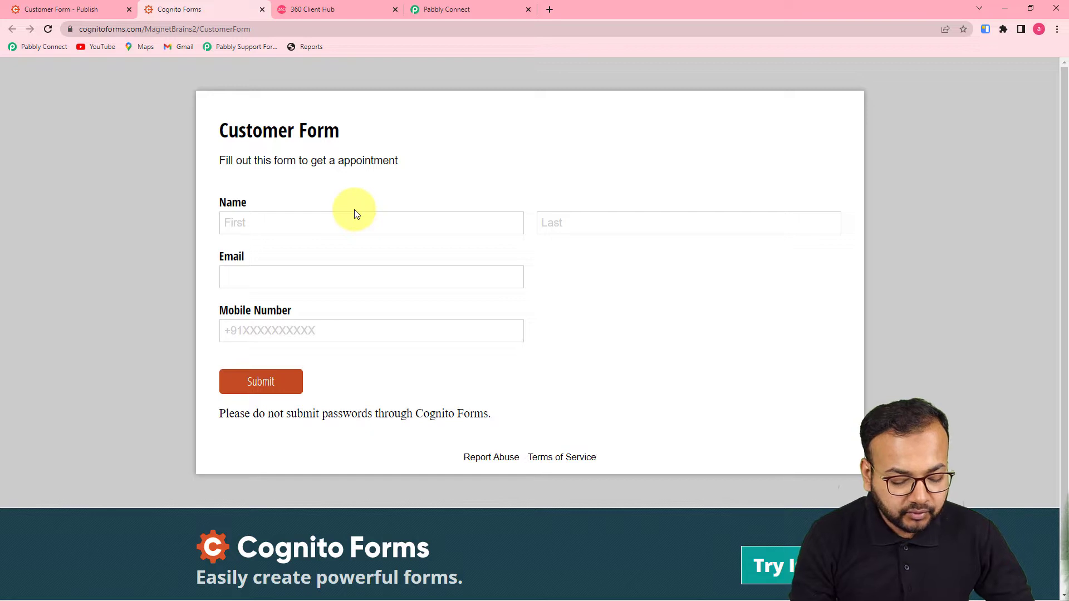
{"action": "left_click", "coordinate": [379, 223]}
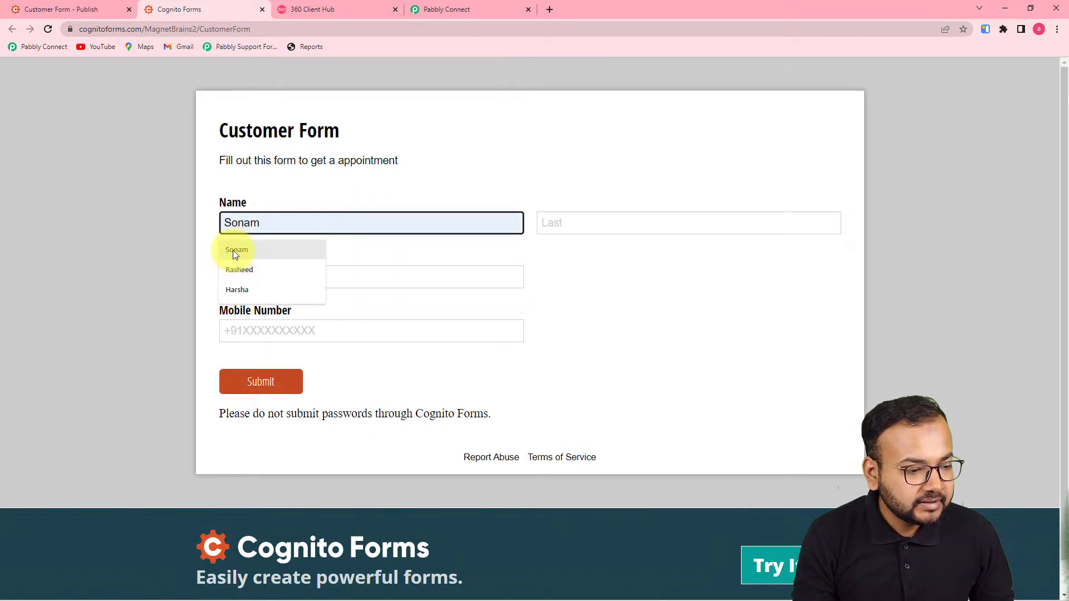
{"action": "left_click", "coordinate": [242, 291]}
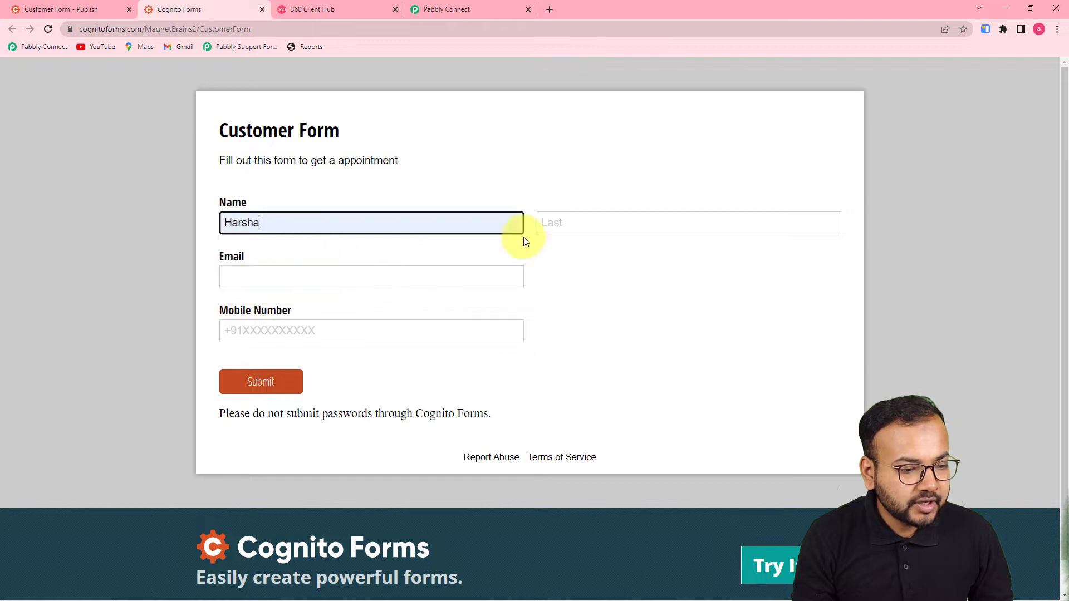
{"action": "left_click", "coordinate": [546, 223]}
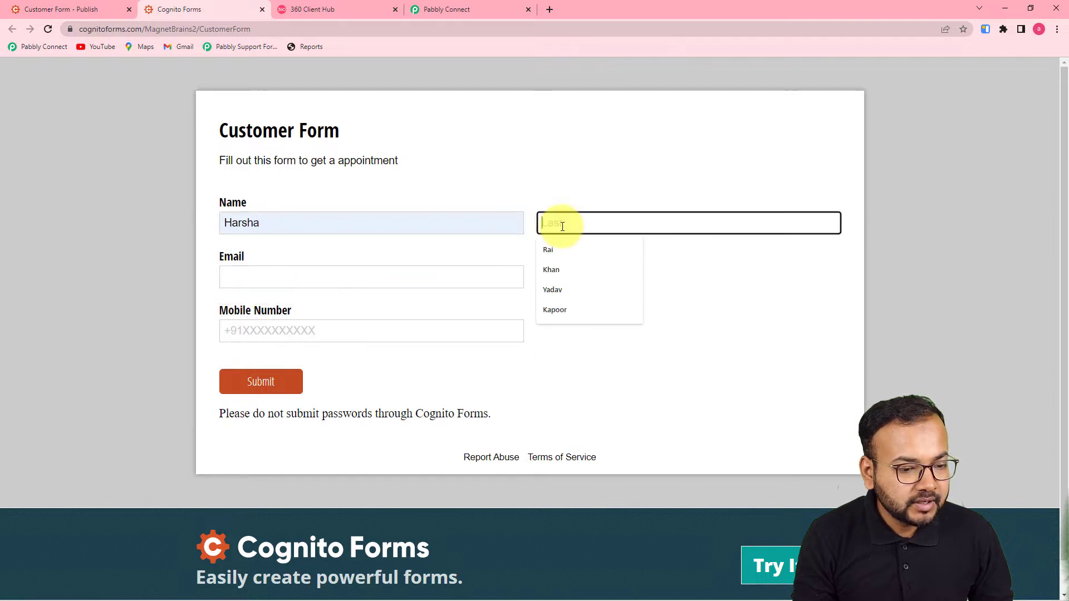
{"action": "left_click", "coordinate": [564, 295]}
{"action": "left_click", "coordinate": [334, 277]}
{"action": "left_click", "coordinate": [279, 325]}
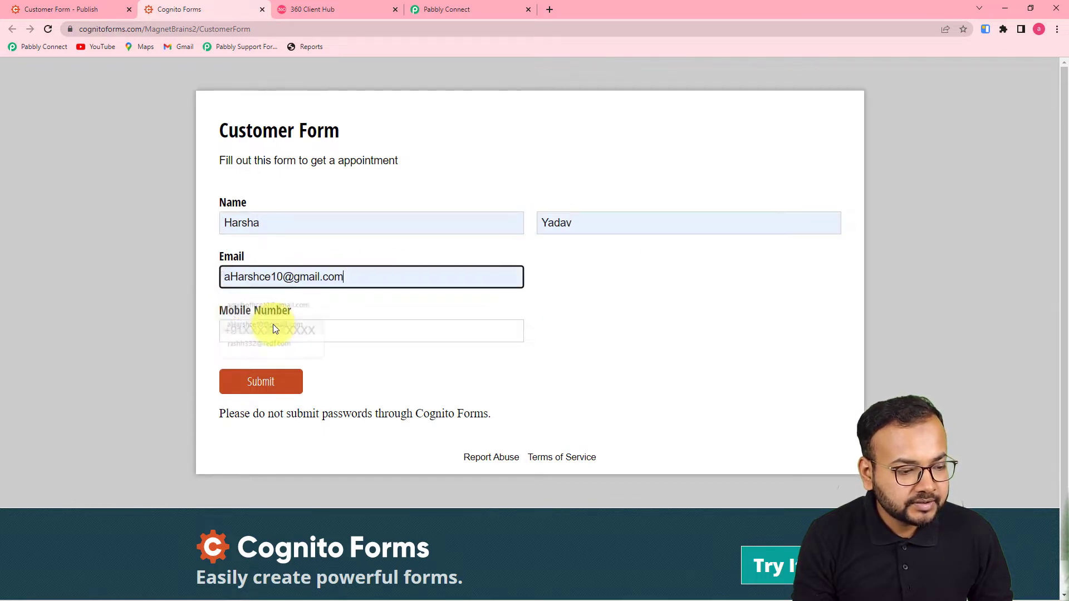
{"action": "left_click", "coordinate": [256, 330]}
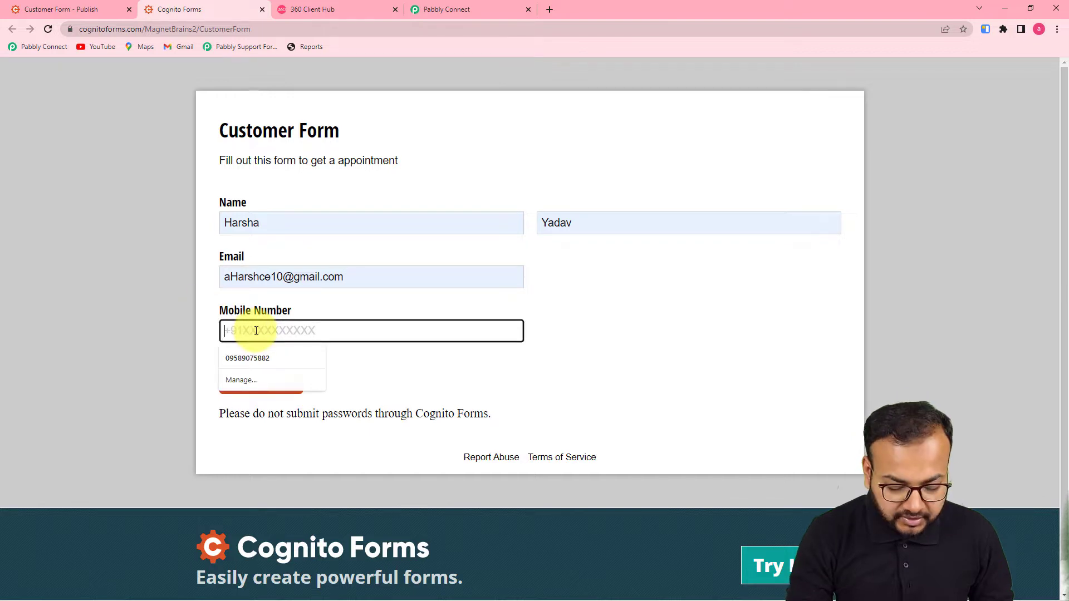
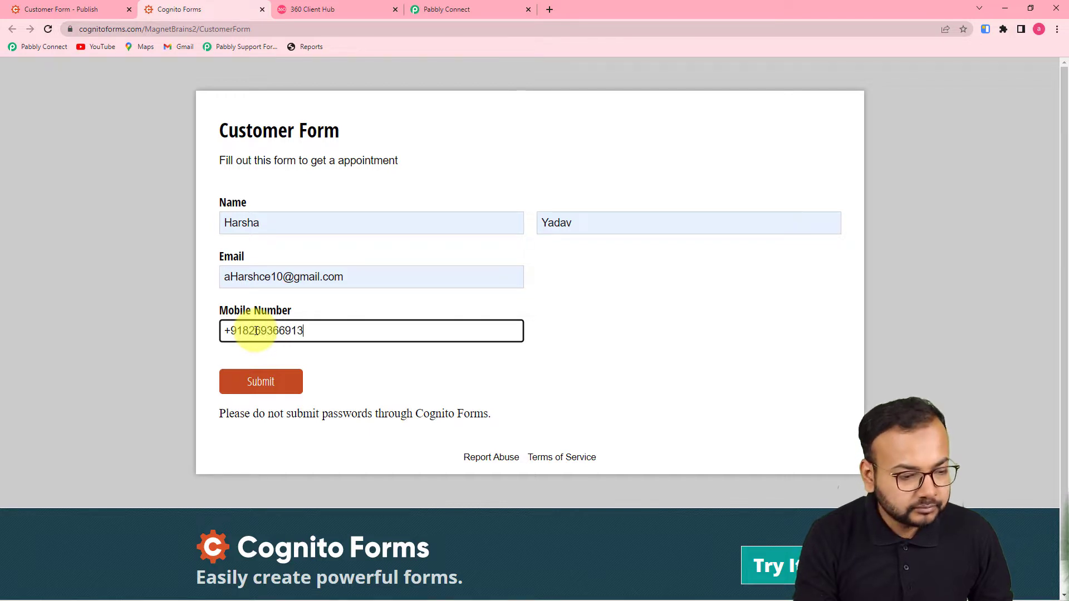
{"action": "left_click", "coordinate": [334, 382]}
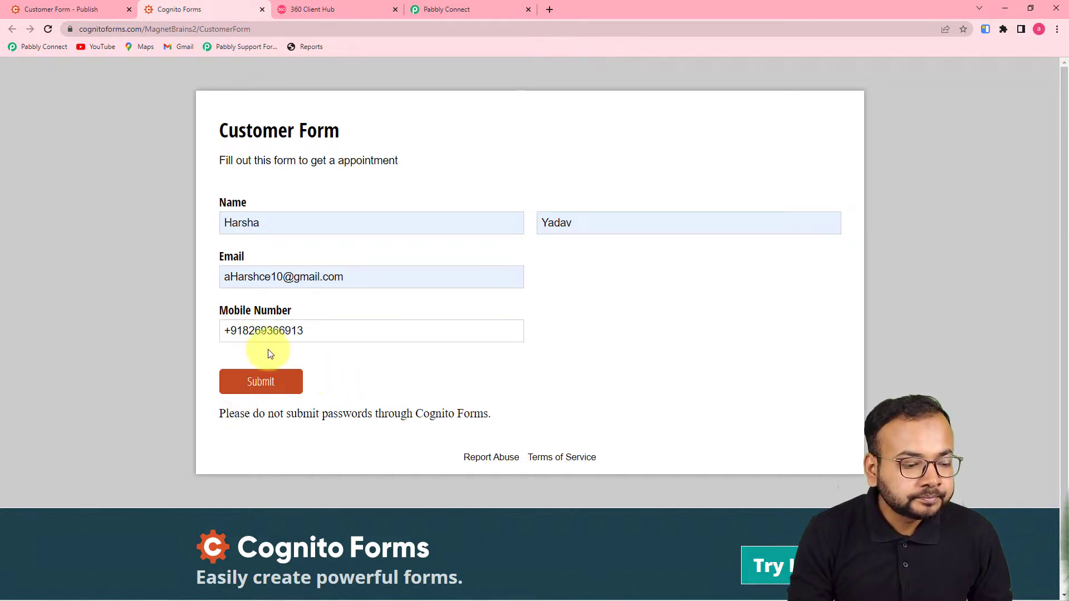
{"action": "left_click", "coordinate": [276, 384]}
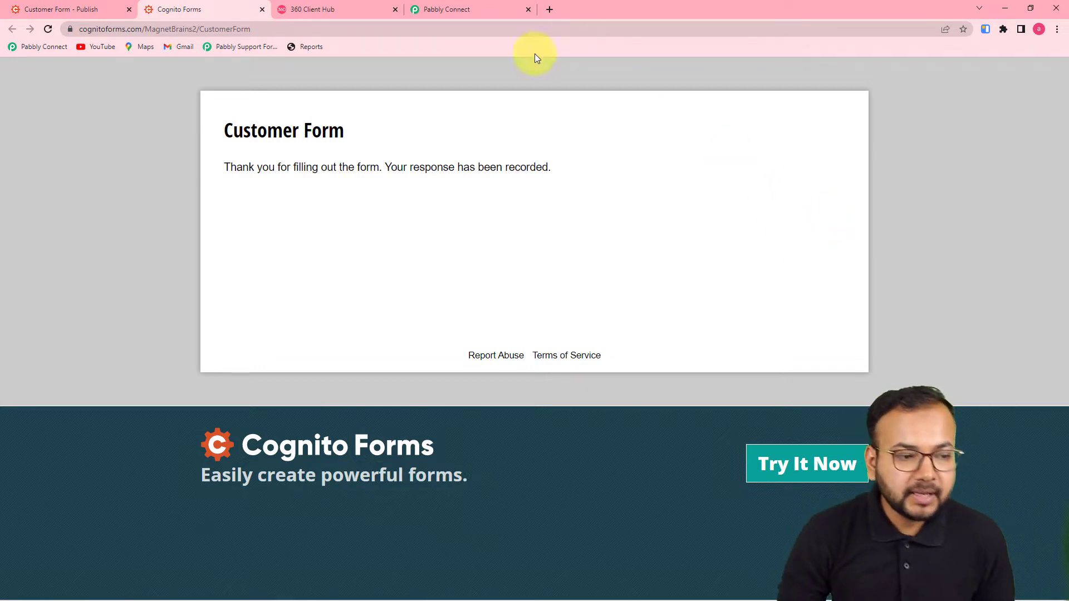
{"action": "left_click", "coordinate": [504, 6]}
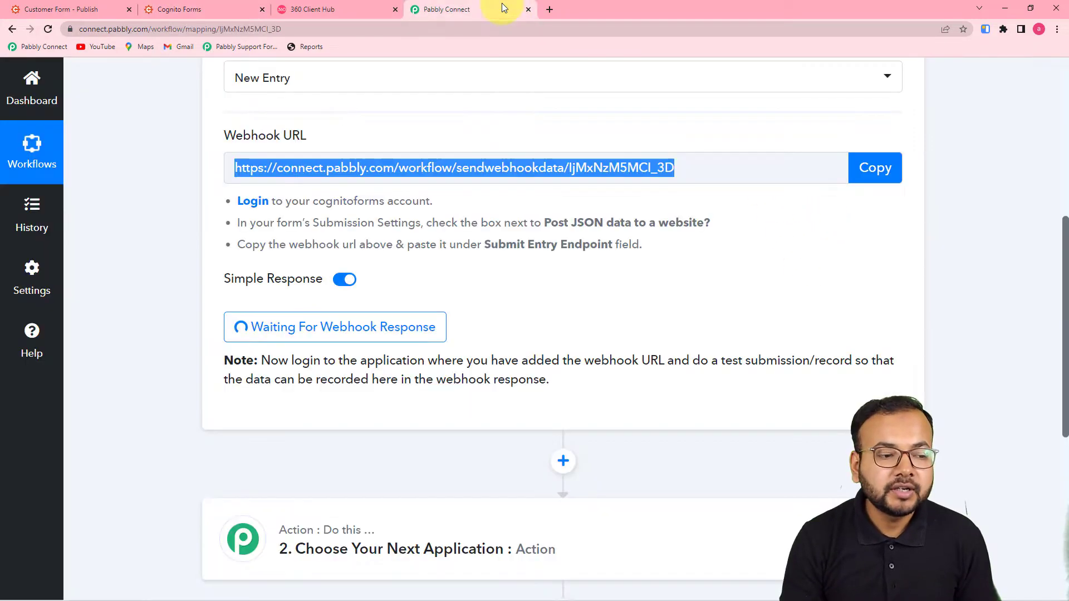
Scroll through the captured webhook response fields down to the next action step
{"action": "scroll", "coordinate": [603, 309], "scroll_direction": "down", "scroll_amount": 3}
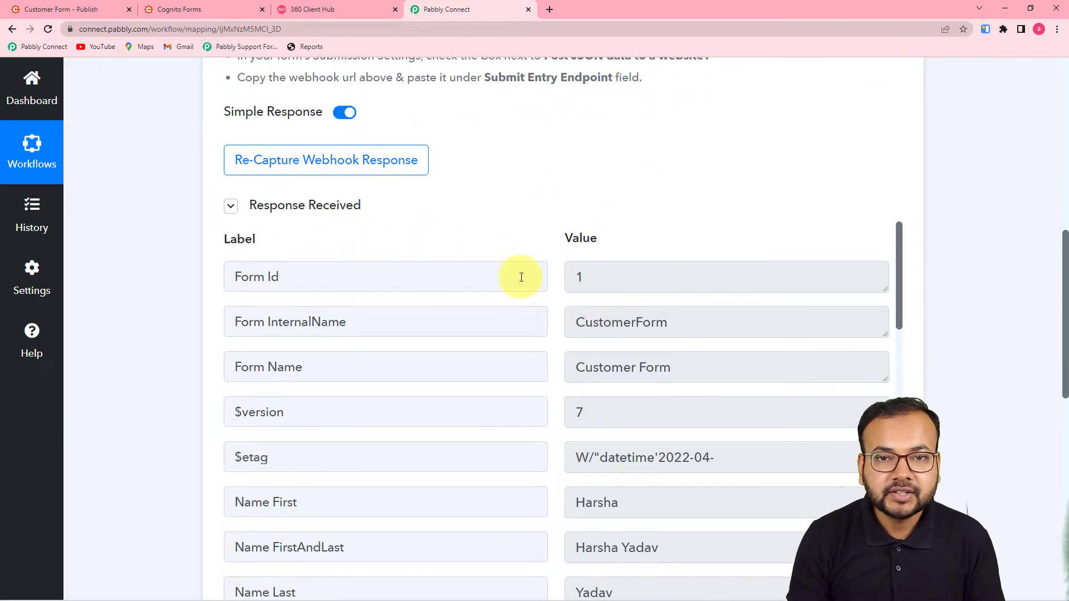
{"action": "scroll", "coordinate": [521, 276], "scroll_direction": "down", "scroll_amount": 3}
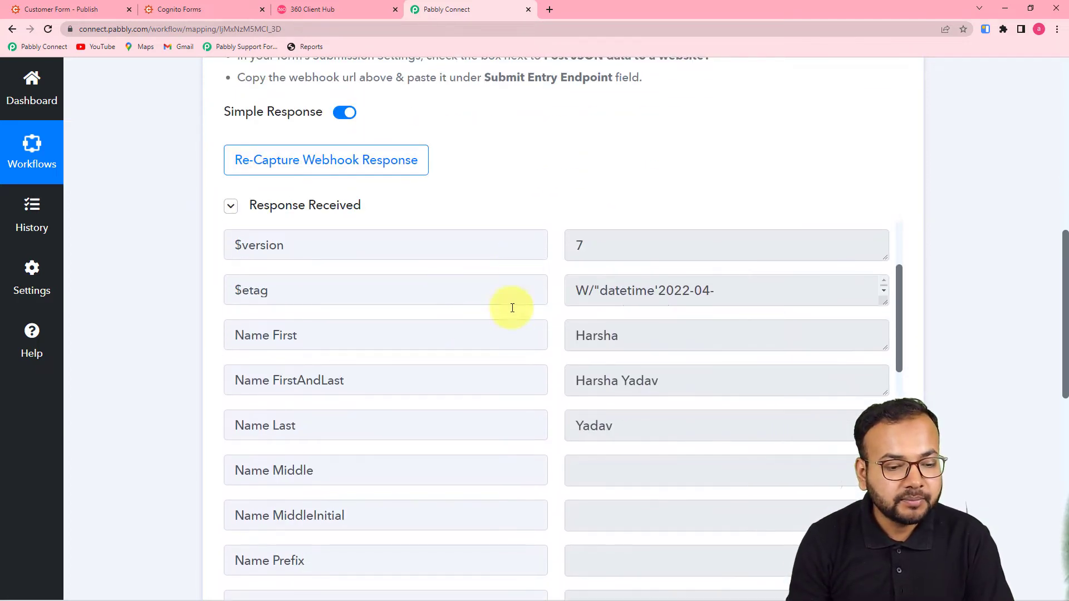
{"action": "scroll", "coordinate": [223, 337], "scroll_direction": "down", "scroll_amount": 5}
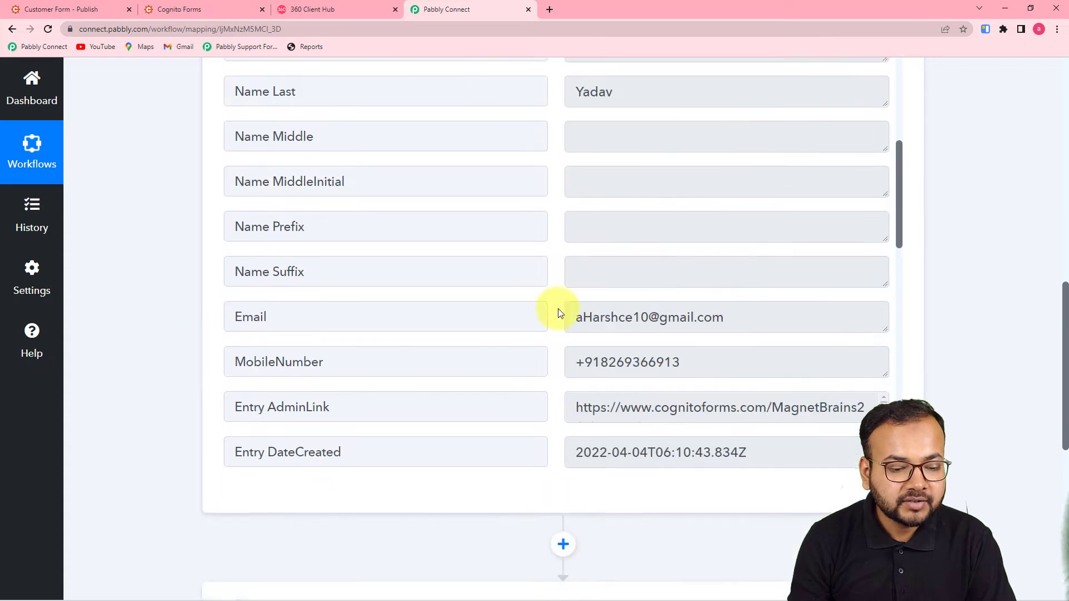
{"action": "scroll", "coordinate": [559, 313], "scroll_direction": "up", "scroll_amount": 6}
{"action": "scroll", "coordinate": [560, 313], "scroll_direction": "down", "scroll_amount": 3}
{"action": "scroll", "coordinate": [557, 309], "scroll_direction": "down", "scroll_amount": 10}
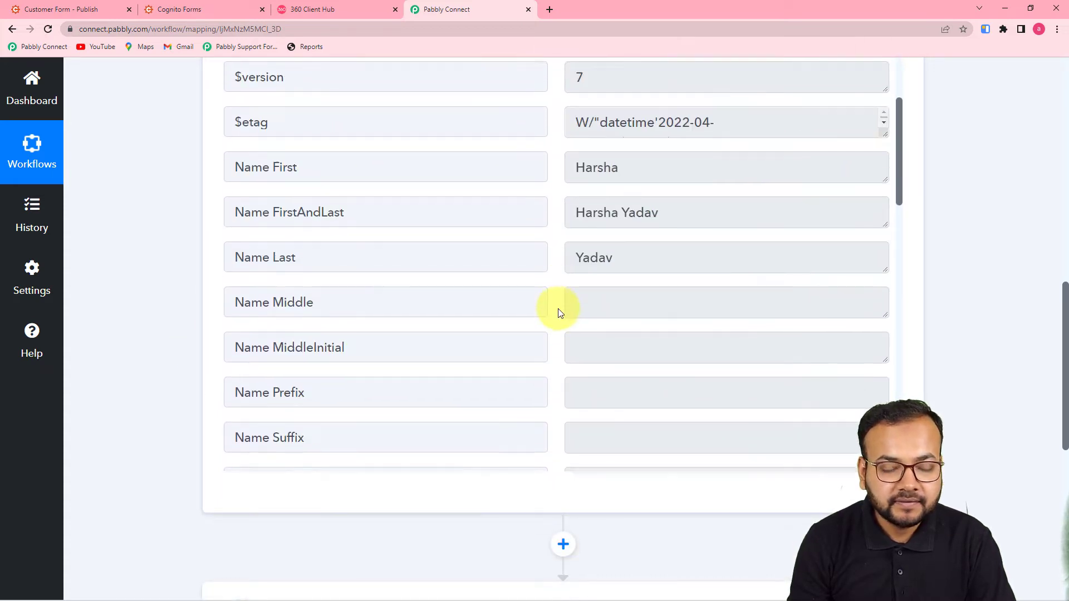
{"action": "scroll", "coordinate": [557, 309], "scroll_direction": "down", "scroll_amount": 5}
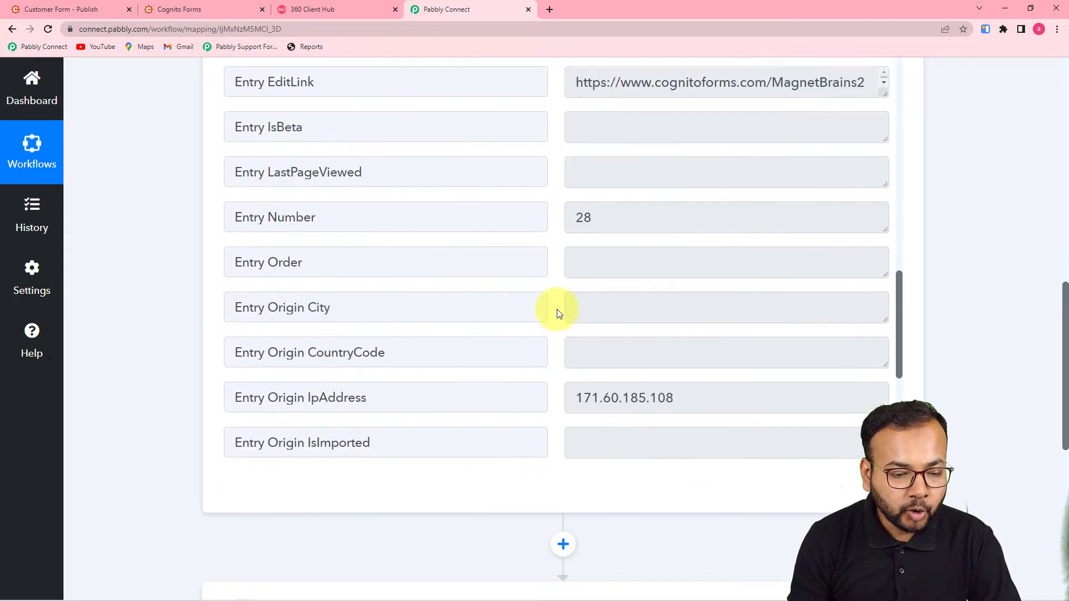
{"action": "scroll", "coordinate": [285, 300], "scroll_direction": "down", "scroll_amount": 2}
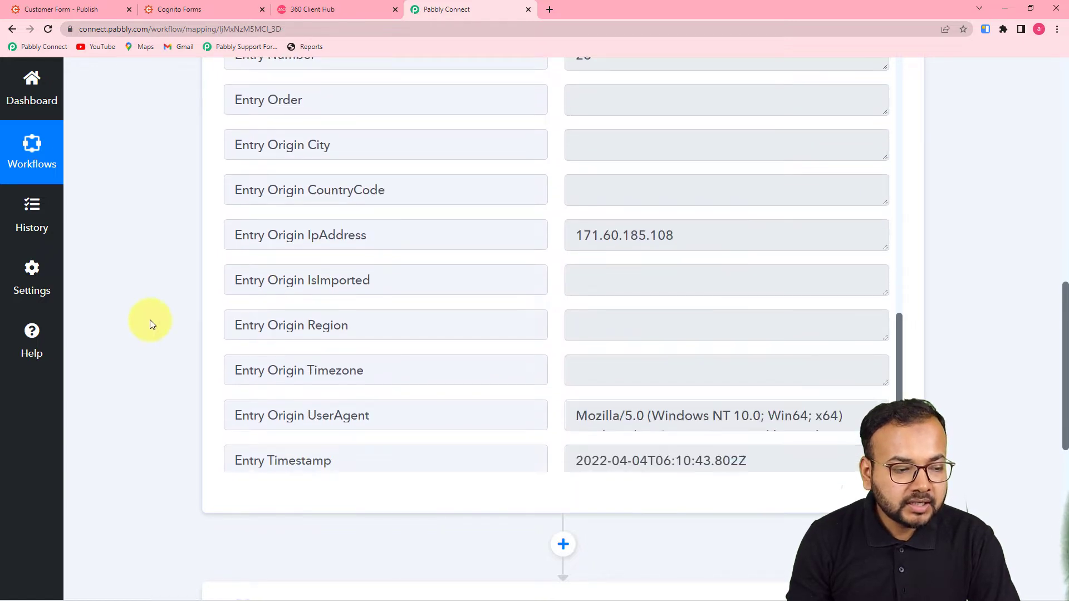
{"action": "scroll", "coordinate": [150, 321], "scroll_direction": "down", "scroll_amount": 3}
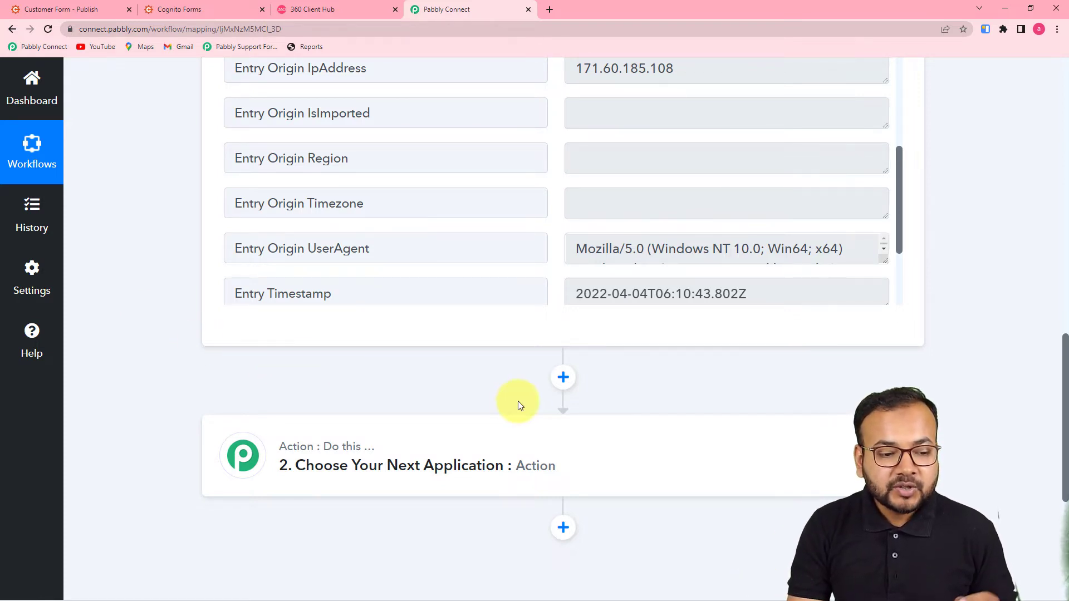
{"action": "scroll", "coordinate": [517, 405], "scroll_direction": "down", "scroll_amount": 3}
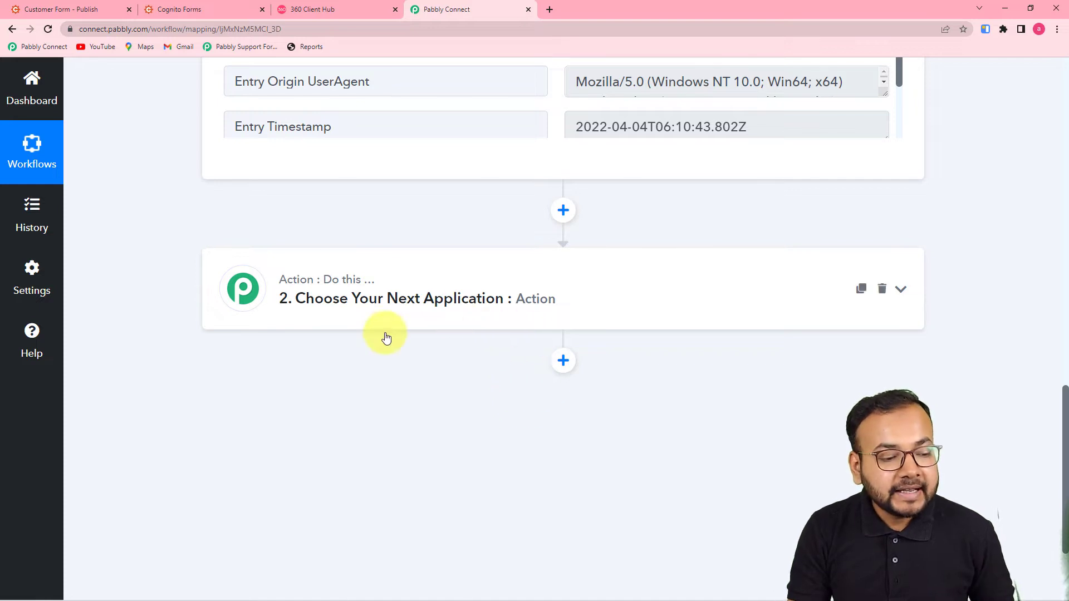
Add a Number Formatter by Pabbly action using the Counter event and connect it
{"action": "left_click", "coordinate": [391, 295]}
{"action": "scroll", "coordinate": [391, 295], "scroll_direction": "down", "scroll_amount": 4}
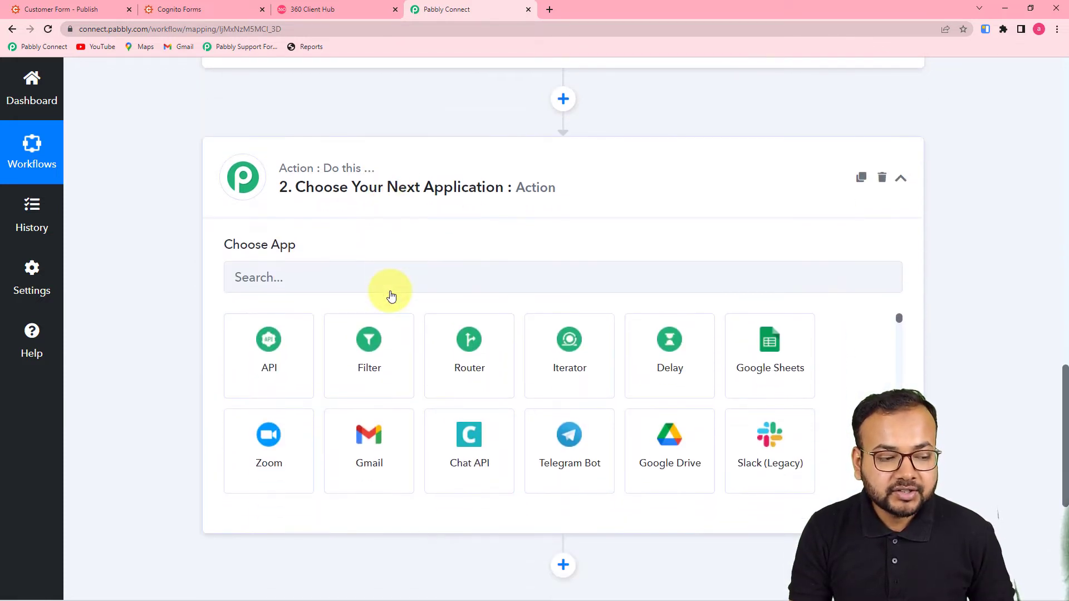
{"action": "left_click", "coordinate": [335, 175]}
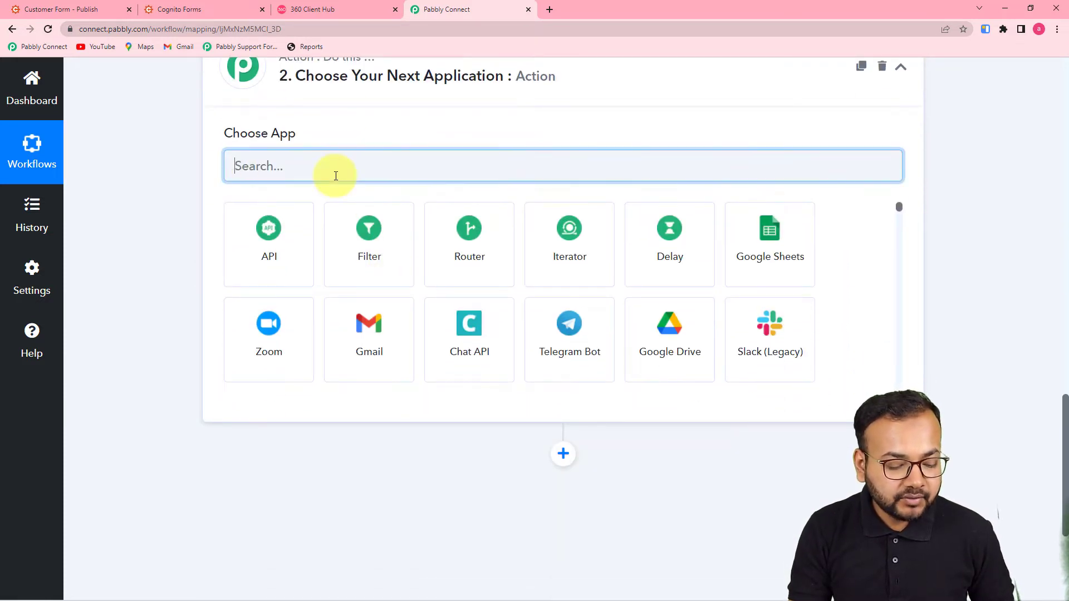
{"action": "type", "text": "num"}
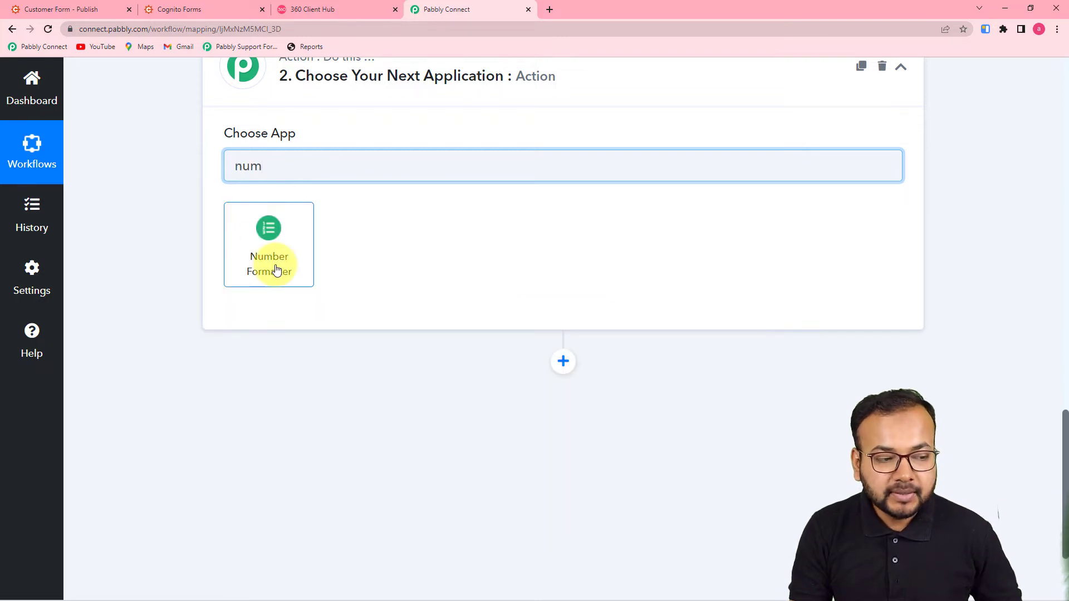
{"action": "left_click", "coordinate": [276, 270]}
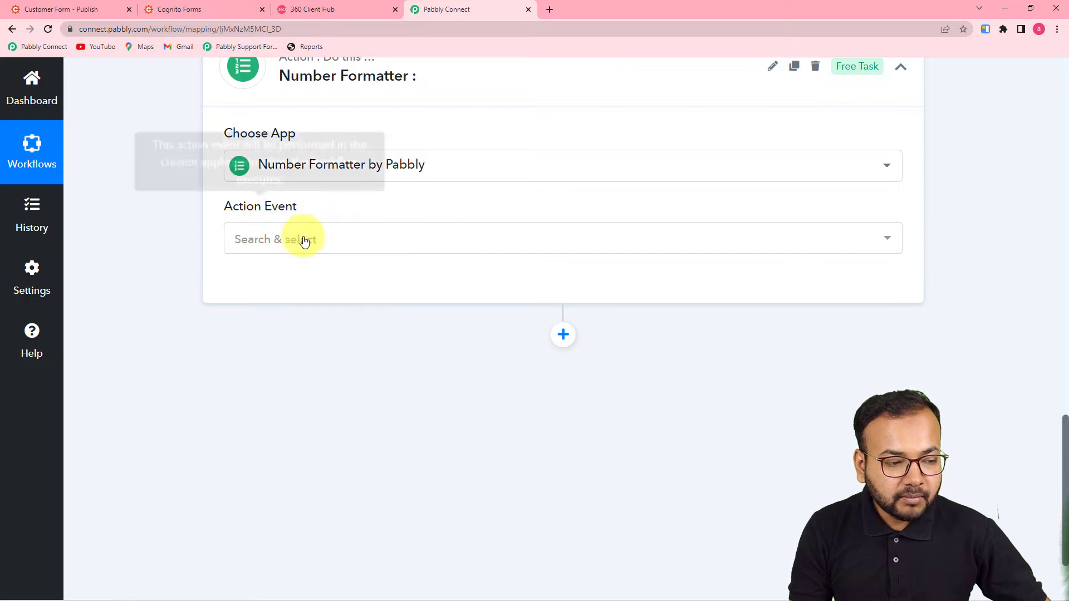
{"action": "left_click", "coordinate": [370, 239]}
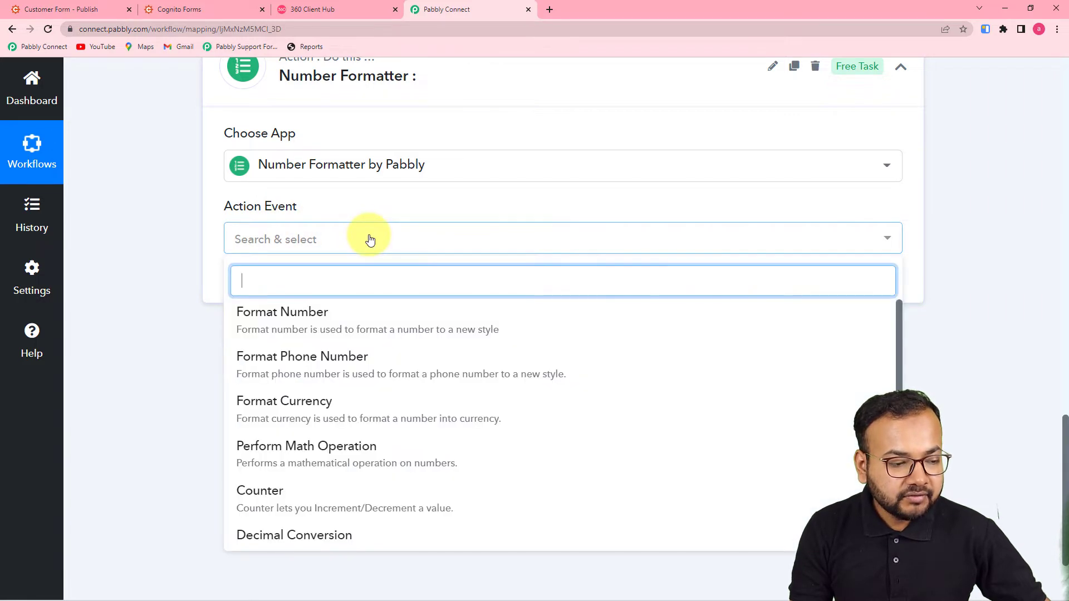
{"action": "left_click", "coordinate": [307, 492]}
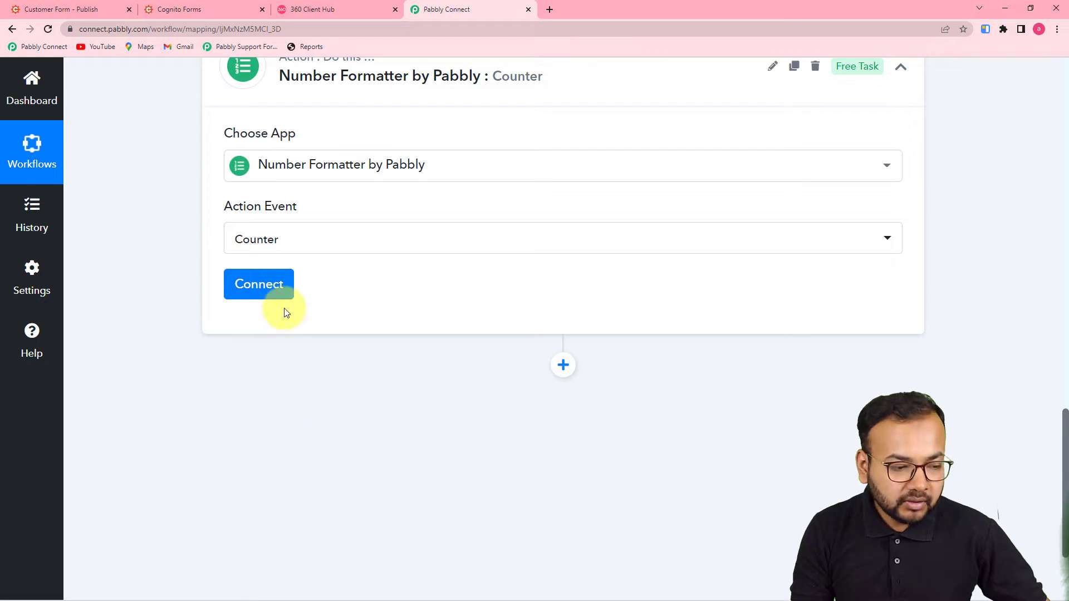
{"action": "left_click", "coordinate": [257, 282]}
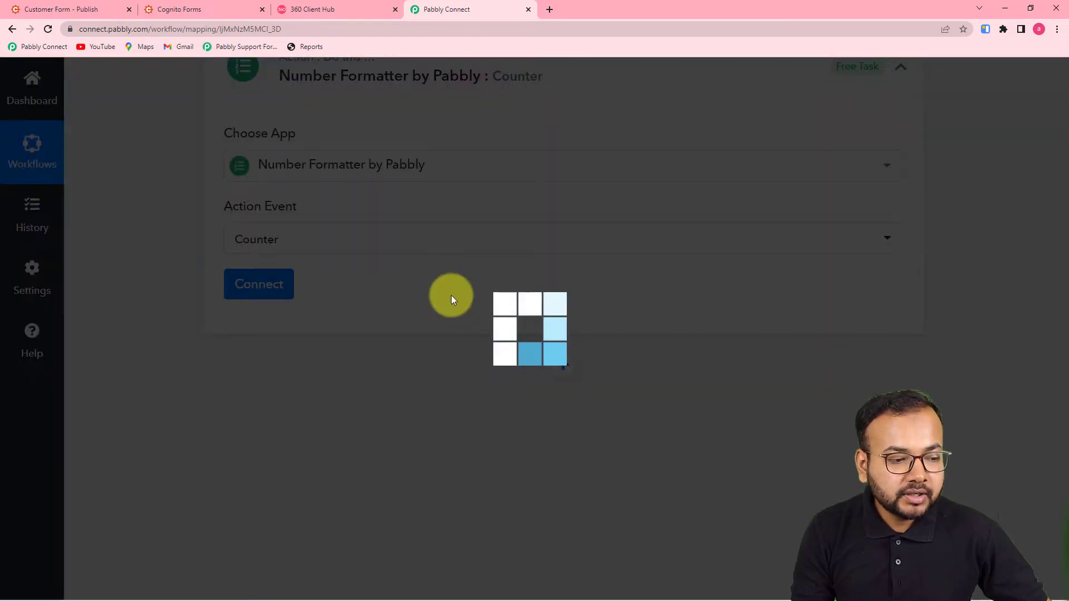
{"action": "scroll", "coordinate": [451, 299], "scroll_direction": "down", "scroll_amount": 1}
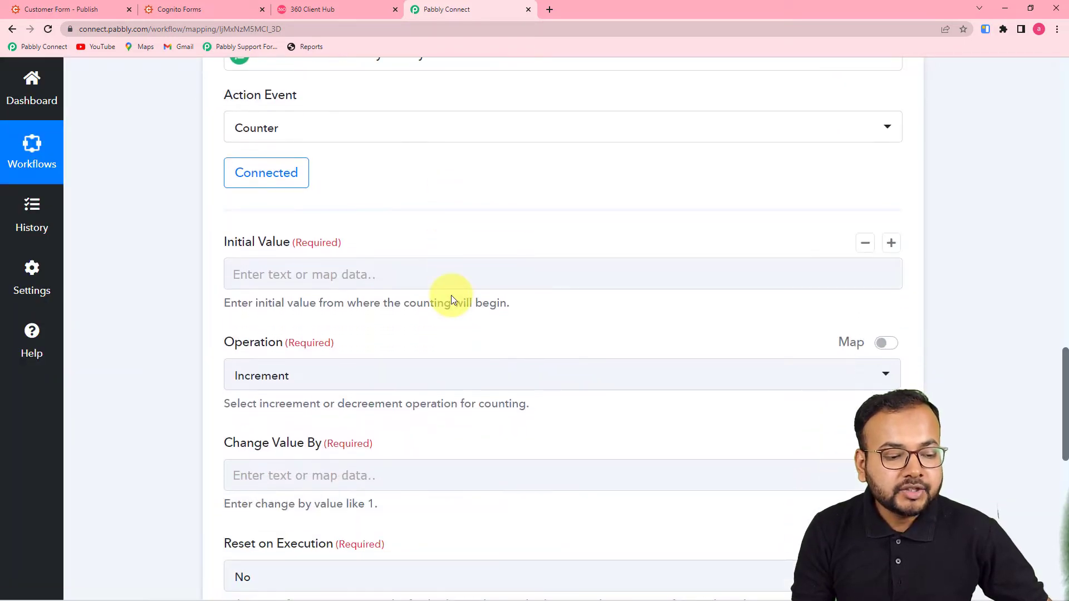
{"action": "scroll", "coordinate": [490, 270], "scroll_direction": "up", "scroll_amount": 2}
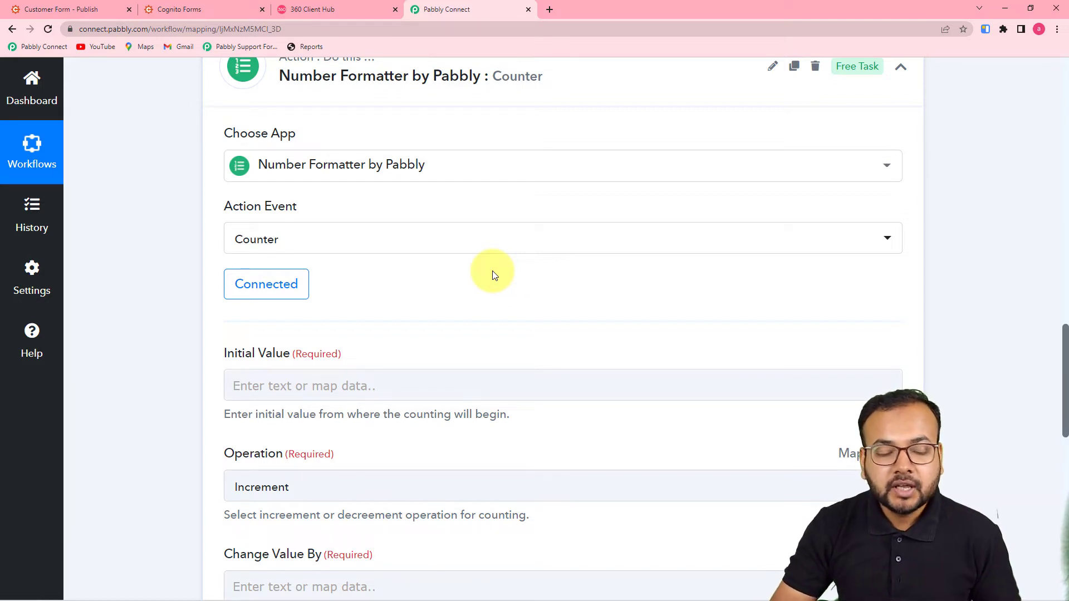
{"action": "scroll", "coordinate": [492, 271], "scroll_direction": "down", "scroll_amount": 6}
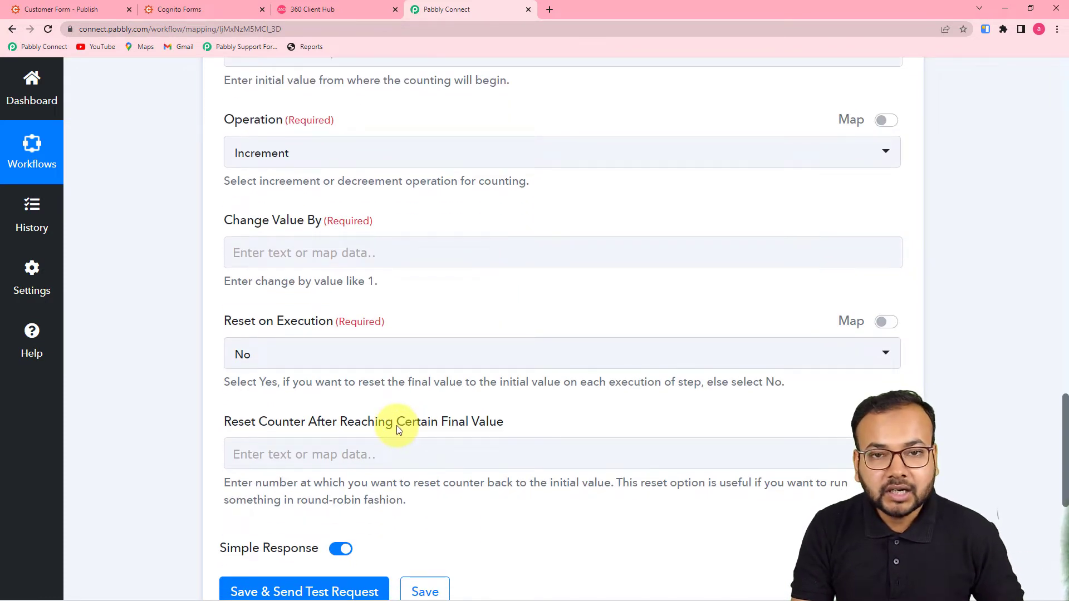
{"action": "left_click", "coordinate": [354, 455]}
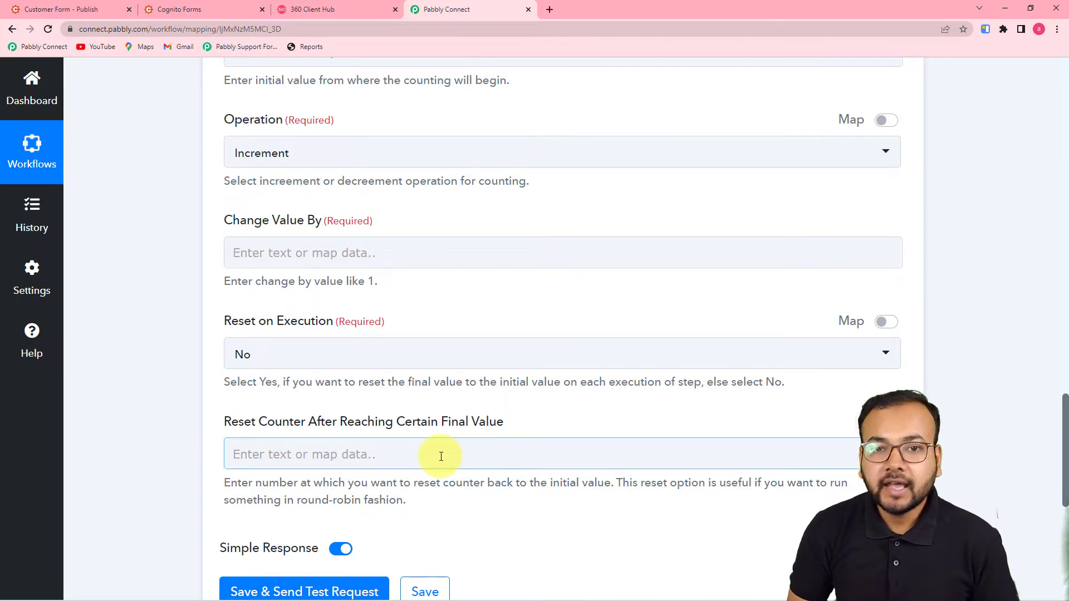
{"action": "scroll", "coordinate": [441, 456], "scroll_direction": "up", "scroll_amount": 5}
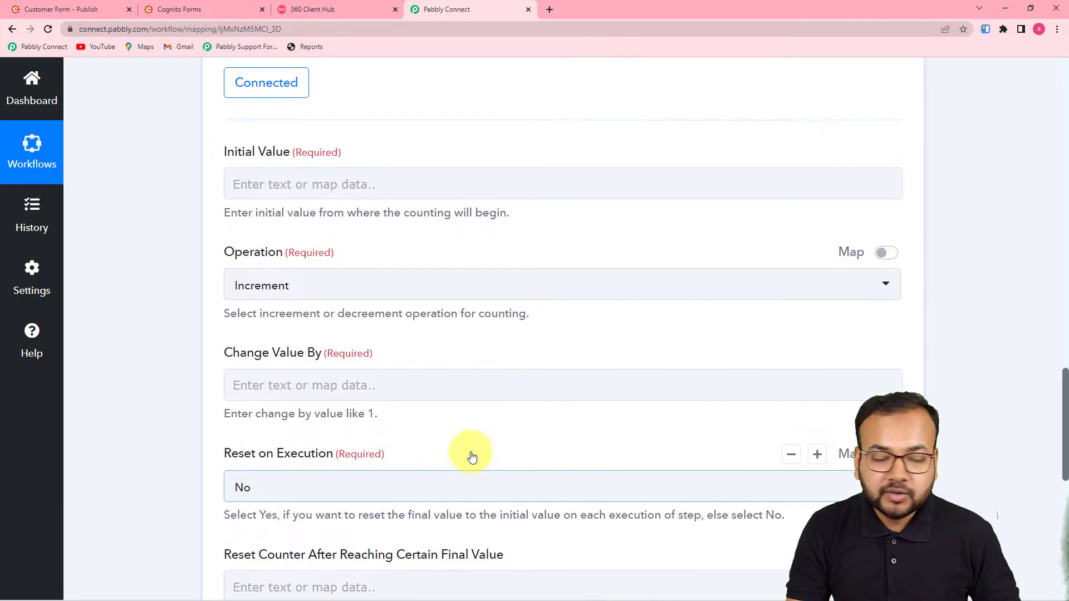
{"action": "scroll", "coordinate": [425, 415], "scroll_direction": "down", "scroll_amount": 2}
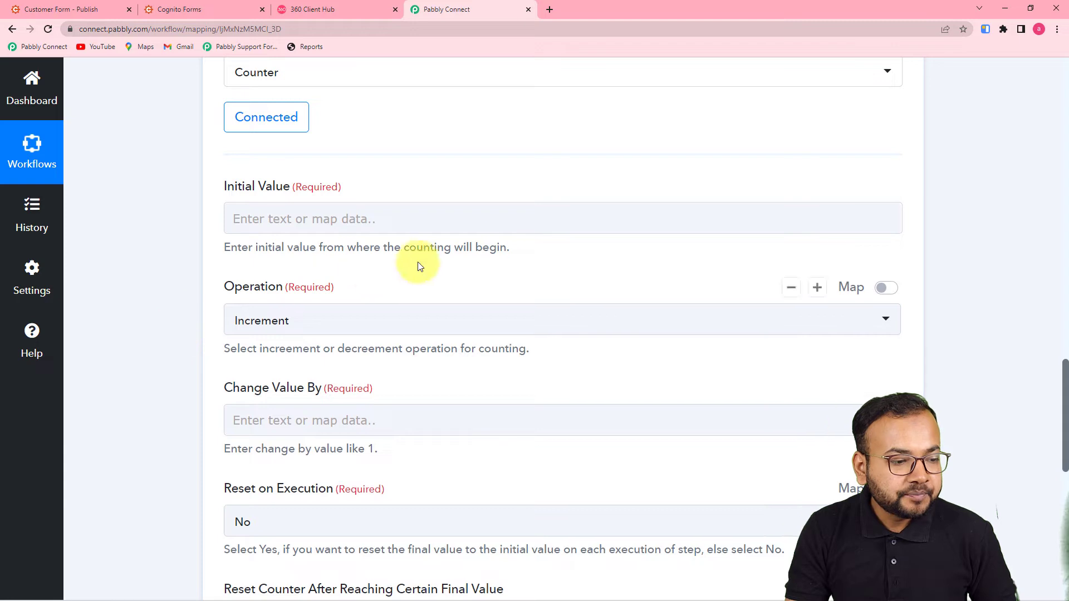
Give the counter Initial Value 1, operation Increment and Change Value By 1
{"action": "left_click", "coordinate": [366, 219]}
{"action": "type", "text": "1"}
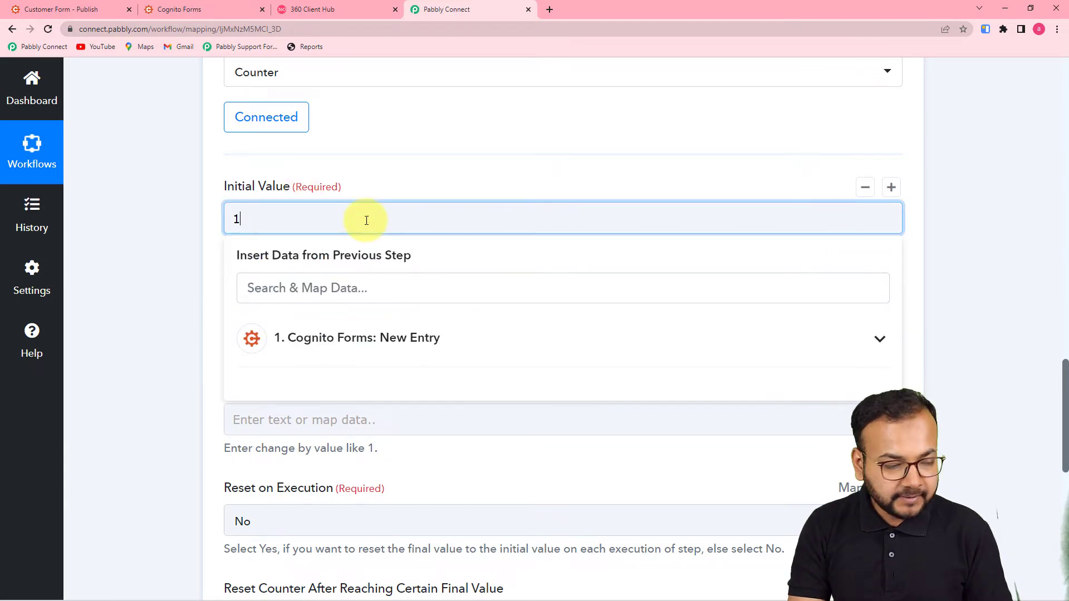
{"action": "left_click", "coordinate": [169, 221]}
{"action": "scroll", "coordinate": [169, 218], "scroll_direction": "down", "scroll_amount": 4}
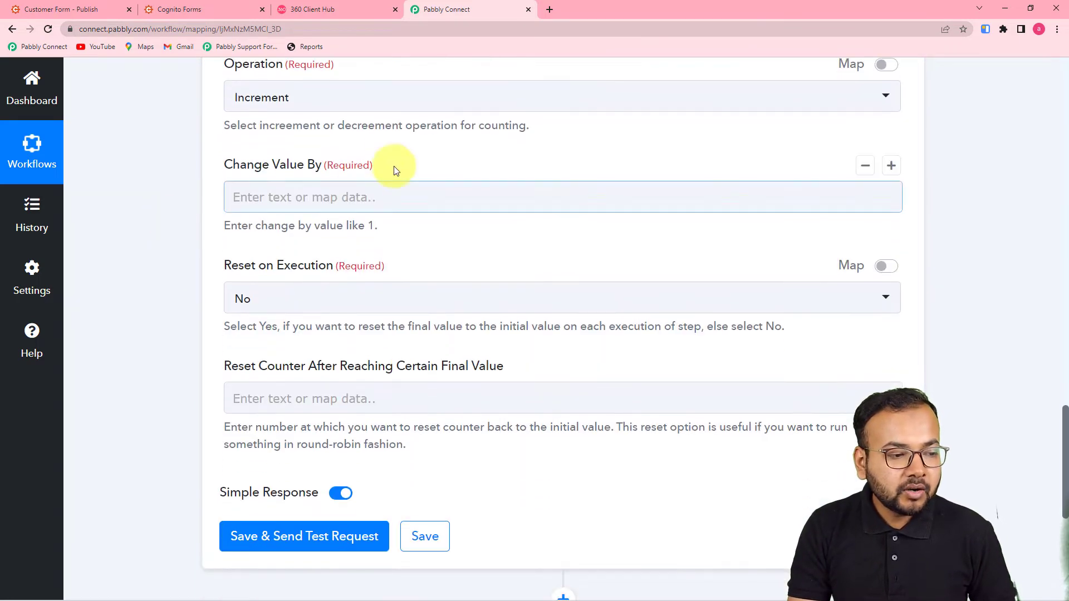
{"action": "left_click", "coordinate": [401, 112]}
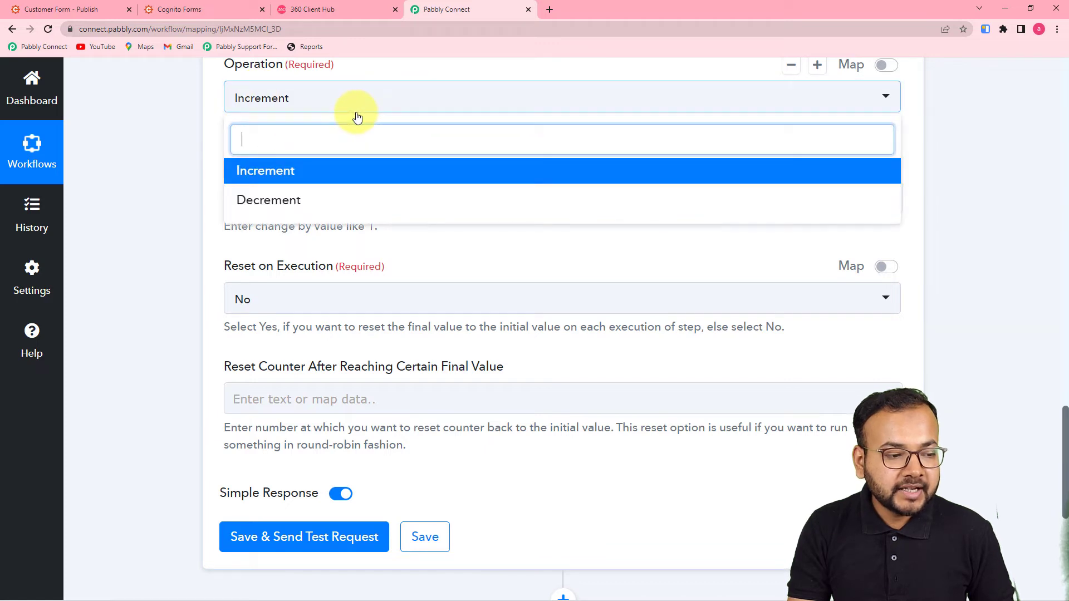
{"action": "left_click", "coordinate": [295, 173]}
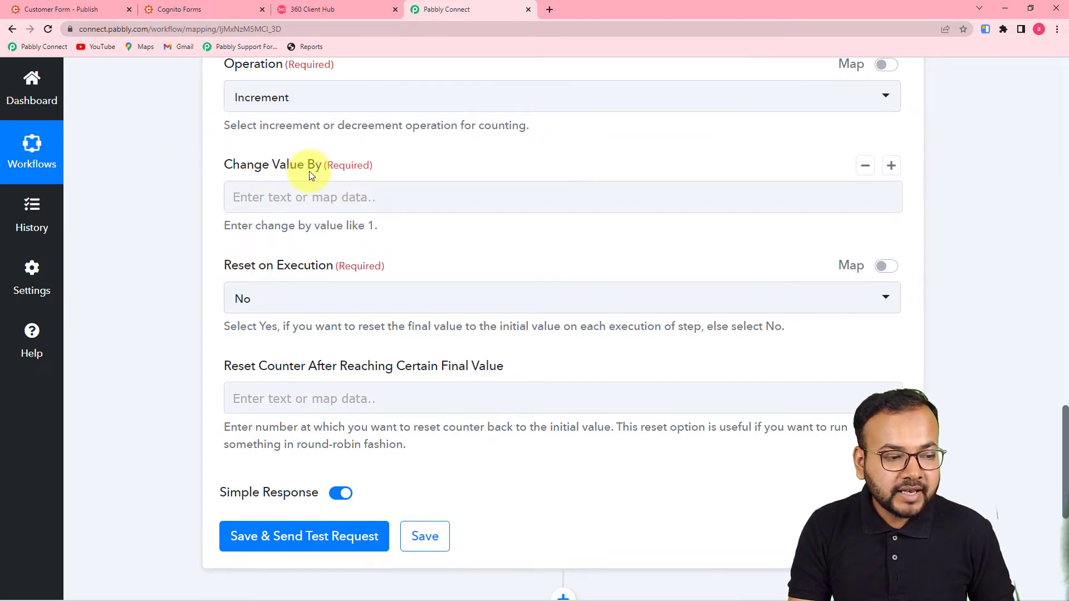
{"action": "left_click", "coordinate": [337, 193]}
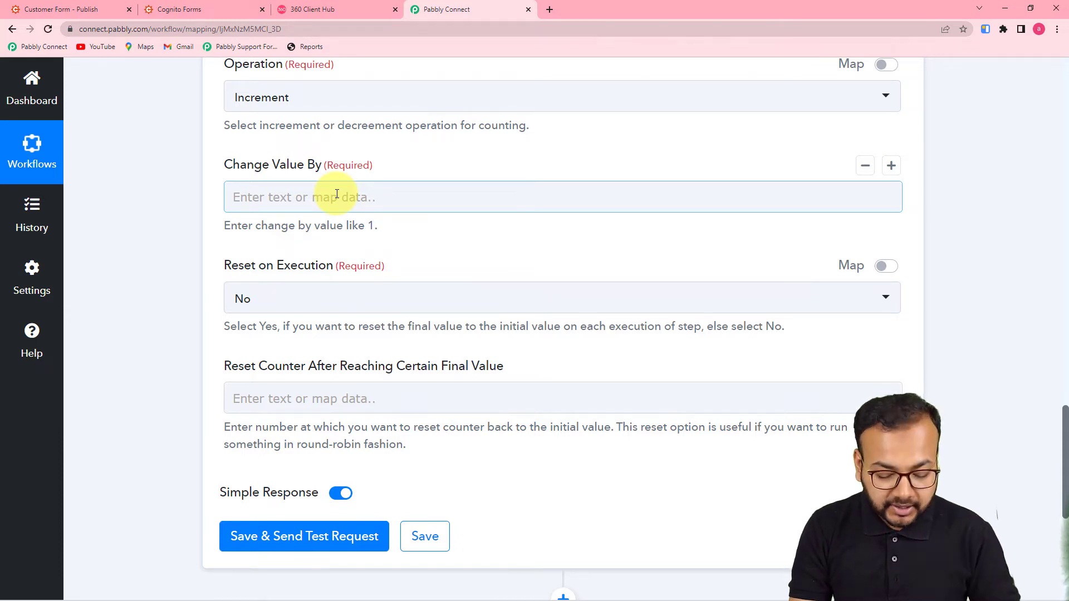
{"action": "type", "text": "1"}
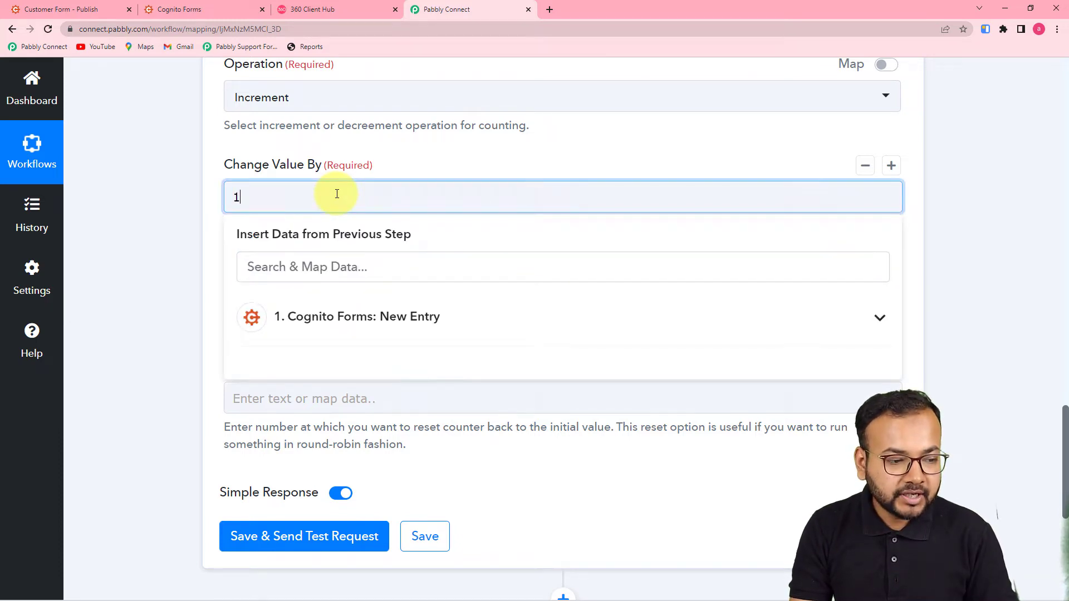
{"action": "left_click", "coordinate": [185, 189]}
Set the counter to reset after reaching 3, then save and send a test request
{"action": "scroll", "coordinate": [185, 189], "scroll_direction": "down", "scroll_amount": 2}
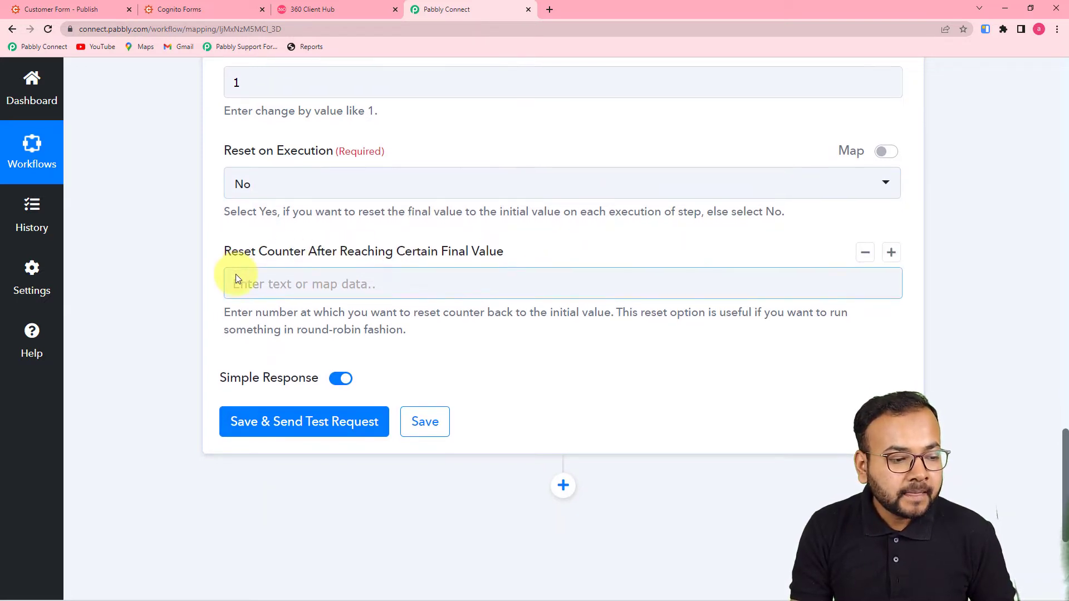
{"action": "scroll", "coordinate": [236, 274], "scroll_direction": "down", "scroll_amount": 2}
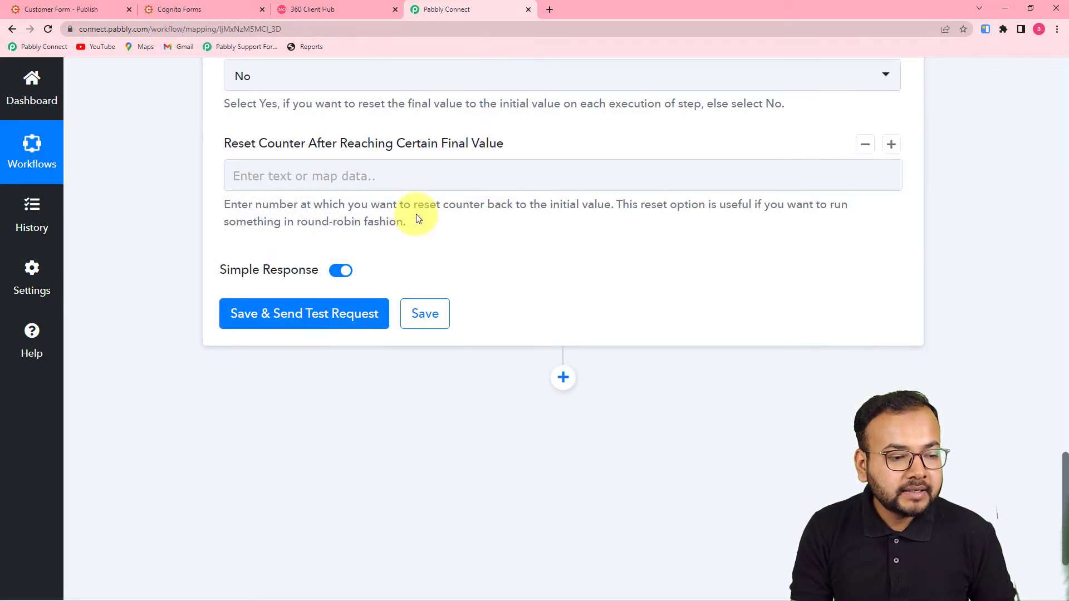
{"action": "left_click", "coordinate": [405, 178]}
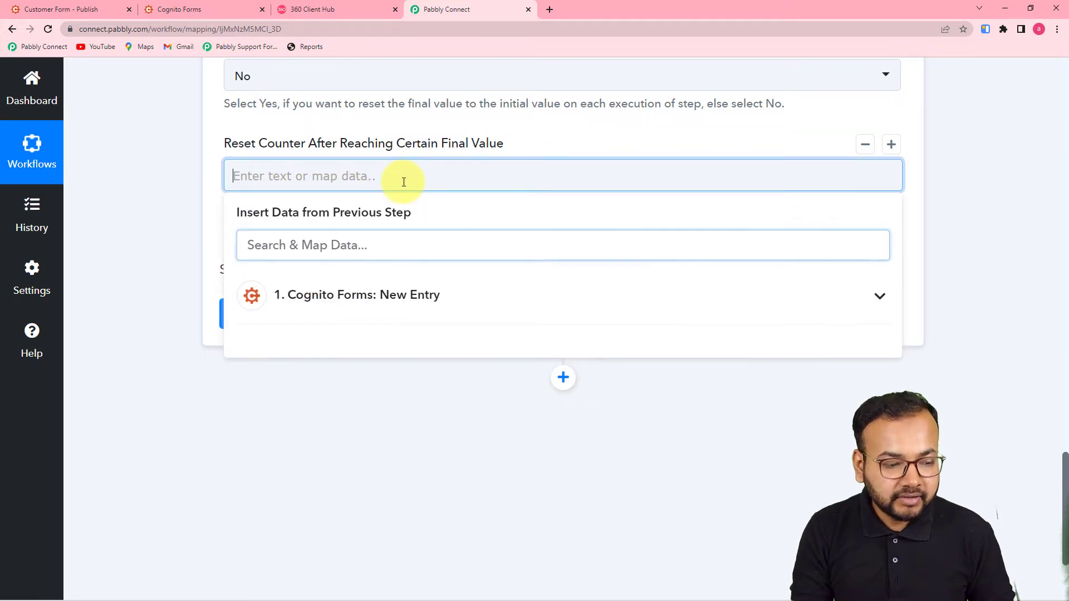
{"action": "type", "text": "3"}
{"action": "left_click", "coordinate": [192, 194]}
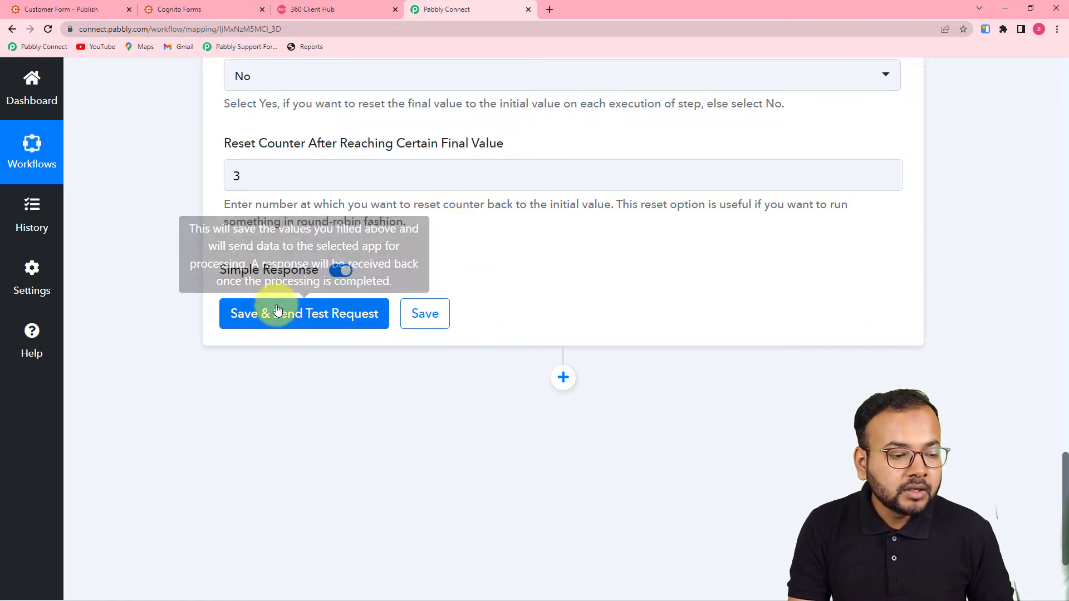
{"action": "scroll", "coordinate": [377, 334], "scroll_direction": "up", "scroll_amount": 7}
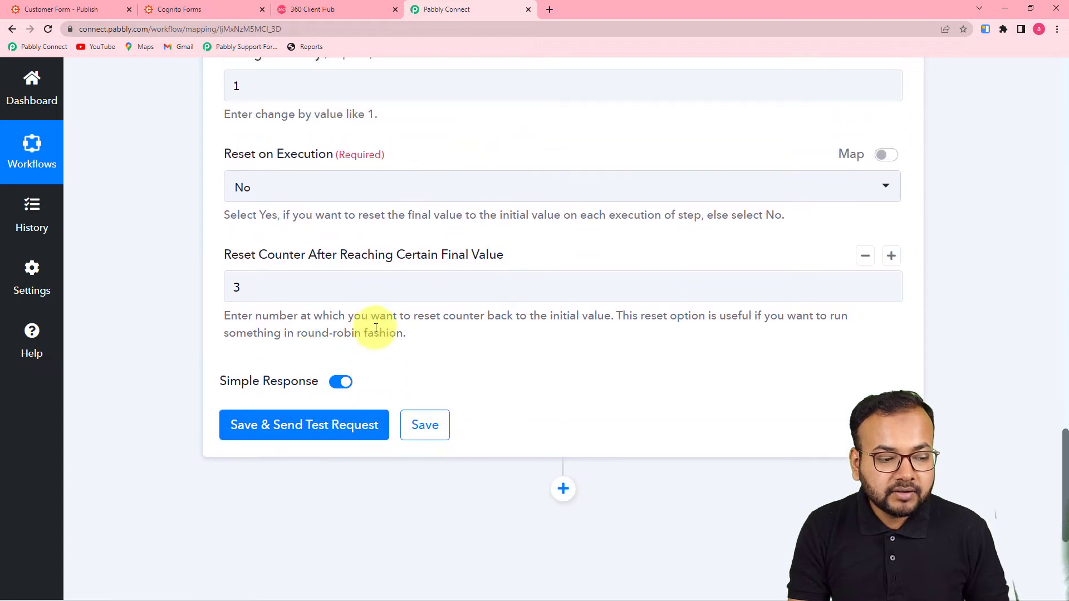
{"action": "scroll", "coordinate": [375, 330], "scroll_direction": "up", "scroll_amount": 2}
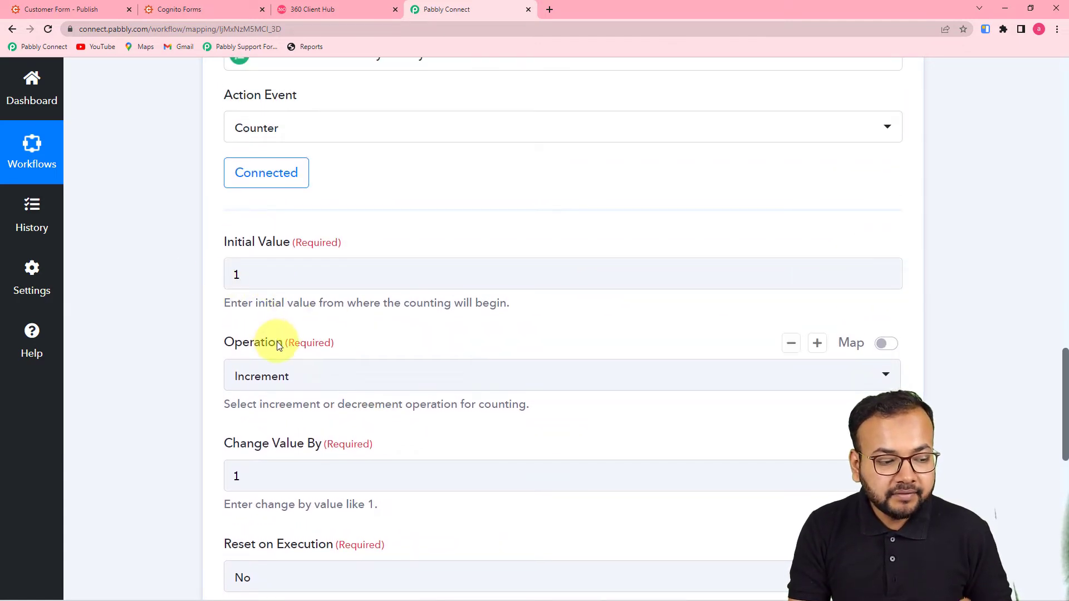
{"action": "scroll", "coordinate": [275, 339], "scroll_direction": "down", "scroll_amount": 2}
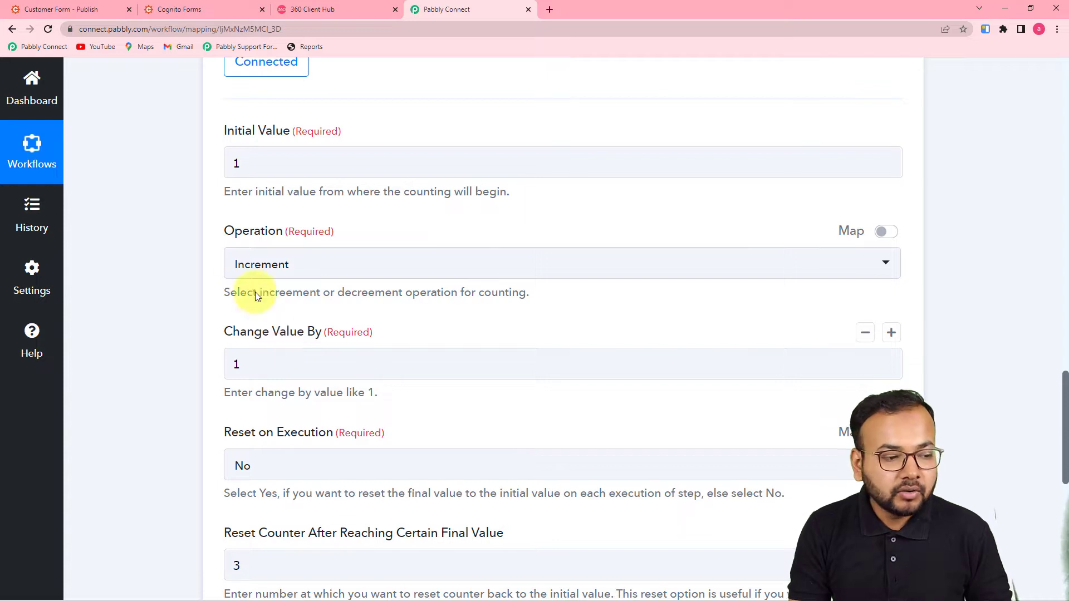
{"action": "scroll", "coordinate": [278, 189], "scroll_direction": "down", "scroll_amount": 6}
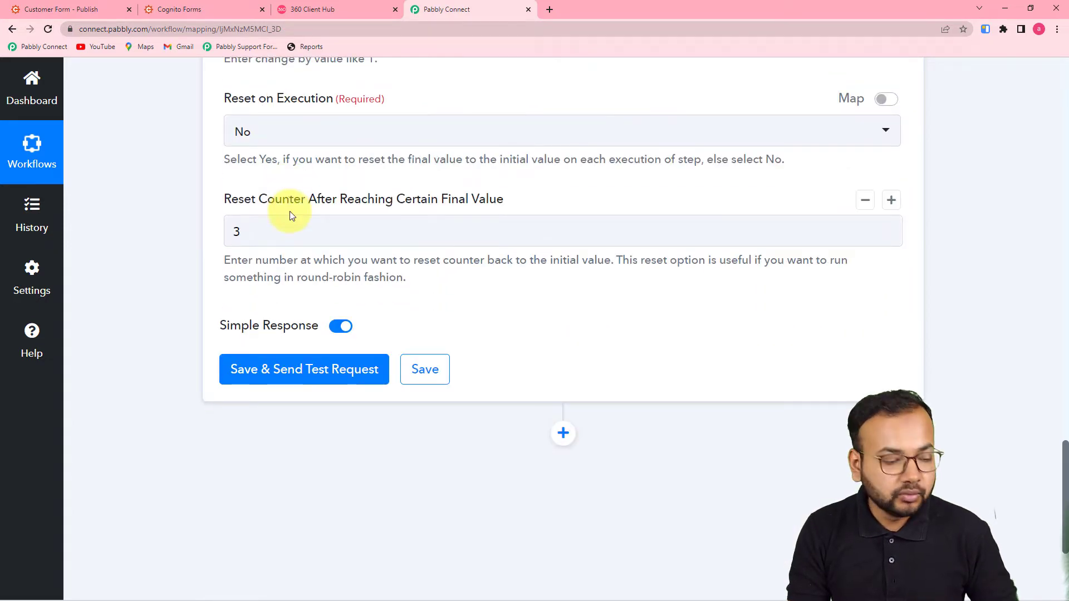
{"action": "left_click", "coordinate": [298, 370]}
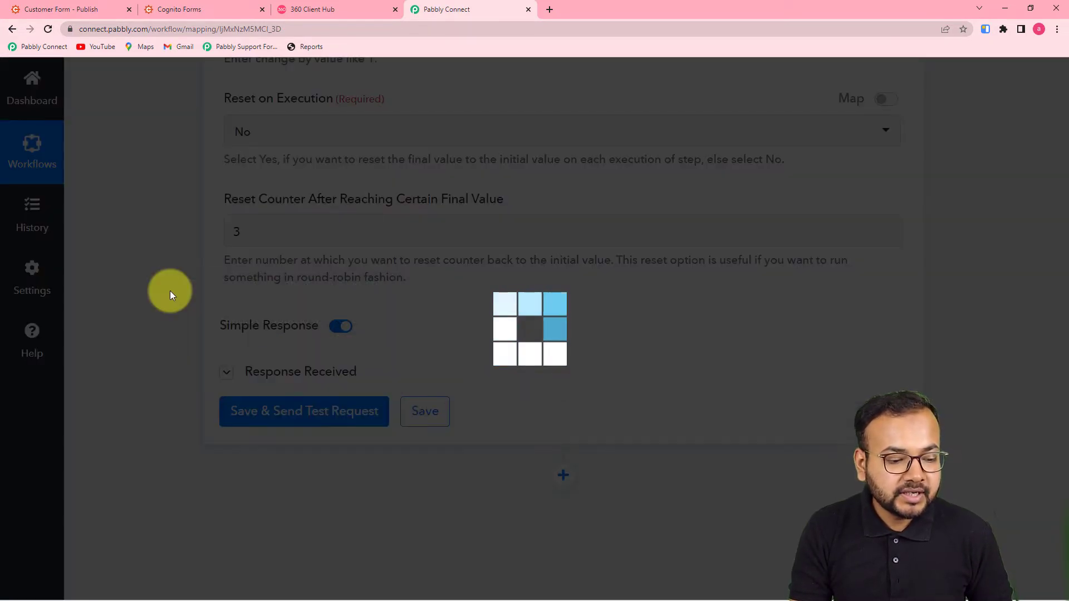
Review the successful Counter test response: Initial Value 1, Change By 1, Final Value 2
{"action": "scroll", "coordinate": [170, 290], "scroll_direction": "down", "scroll_amount": 3}
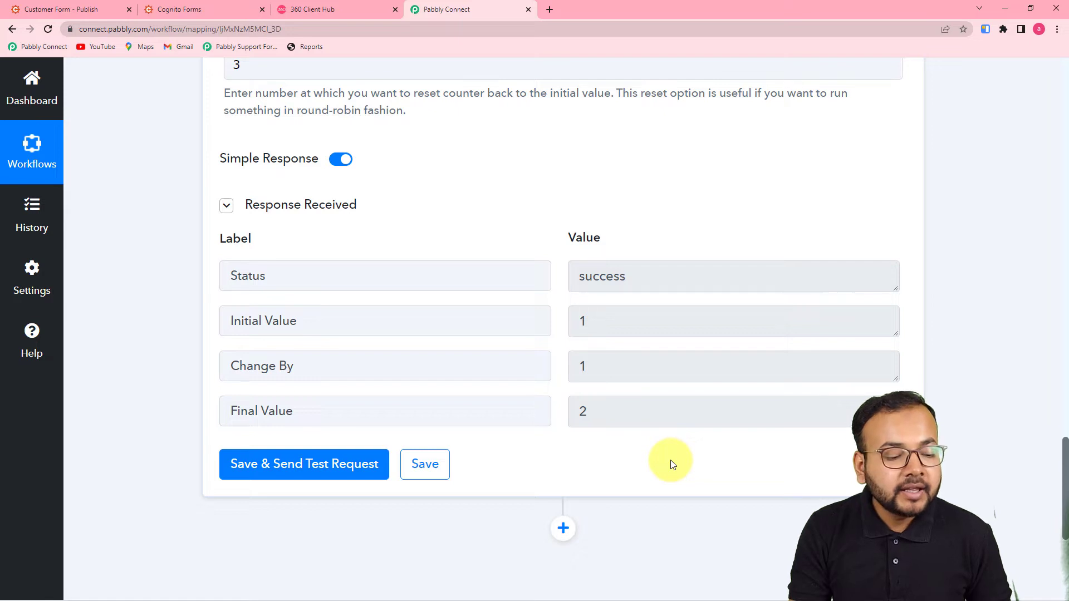
{"action": "scroll", "coordinate": [671, 463], "scroll_direction": "down", "scroll_amount": 4}
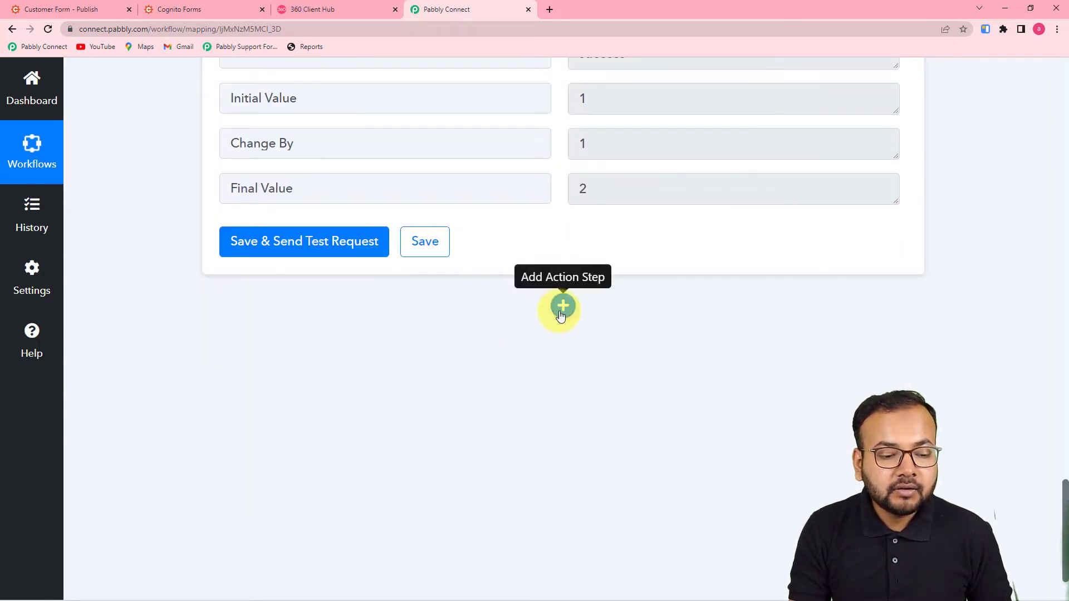
Add an empty action step below the Counter step, ready for choosing its app
{"action": "left_click", "coordinate": [562, 308]}
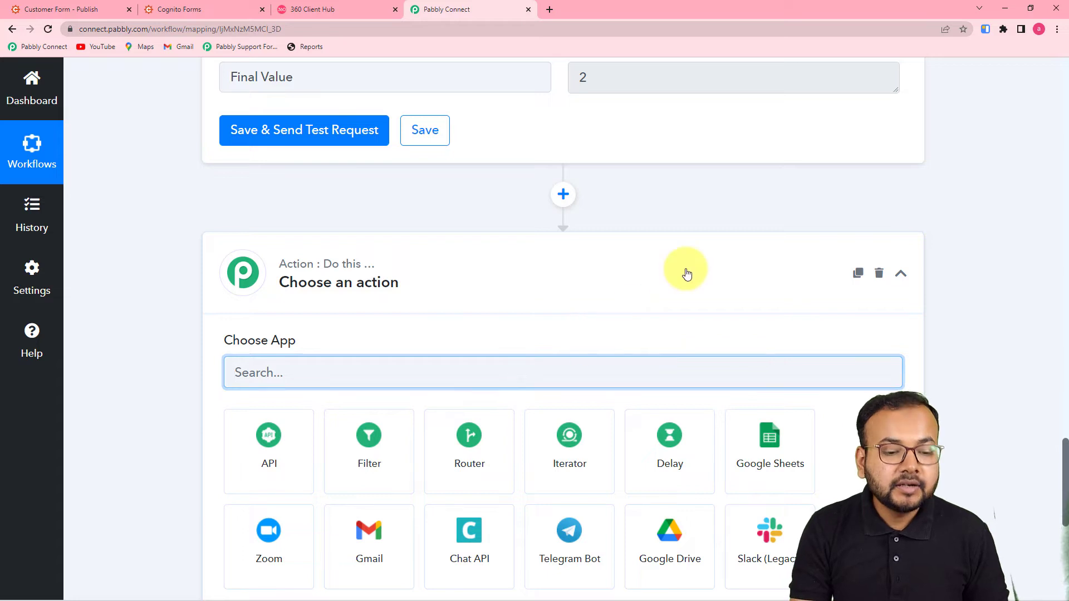
{"action": "left_click", "coordinate": [686, 272]}
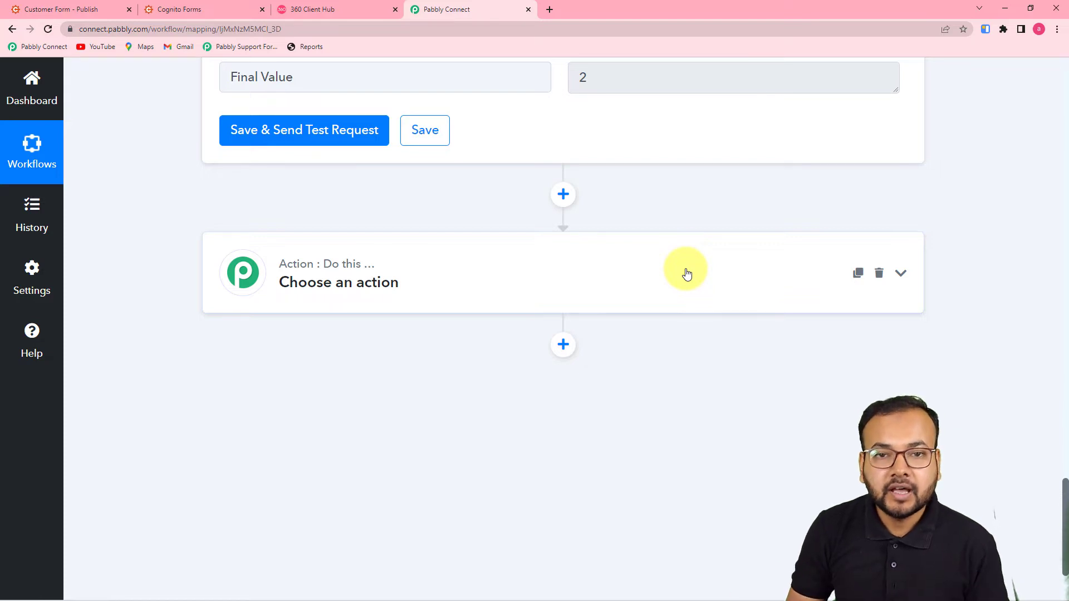
{"action": "left_click", "coordinate": [663, 269]}
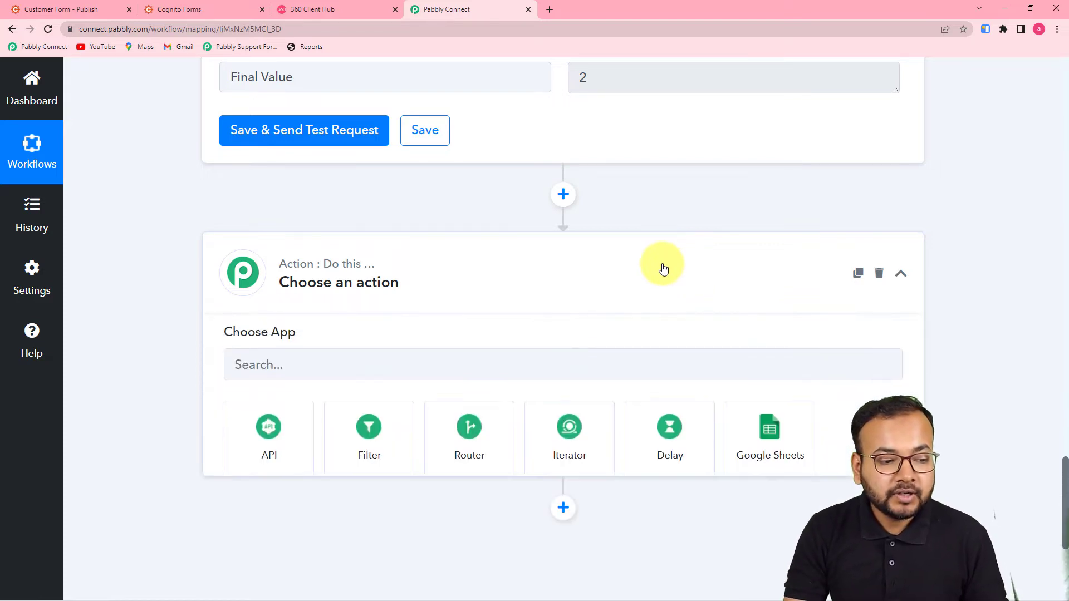
{"action": "scroll", "coordinate": [600, 166], "scroll_direction": "up", "scroll_amount": 2}
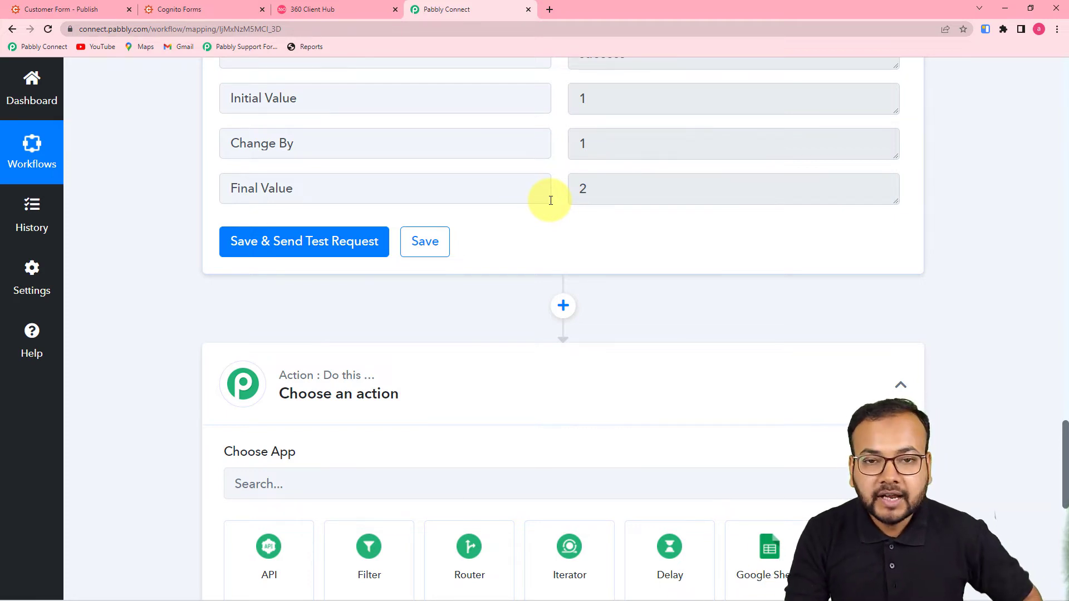
{"action": "scroll", "coordinate": [550, 200], "scroll_direction": "down", "scroll_amount": 2}
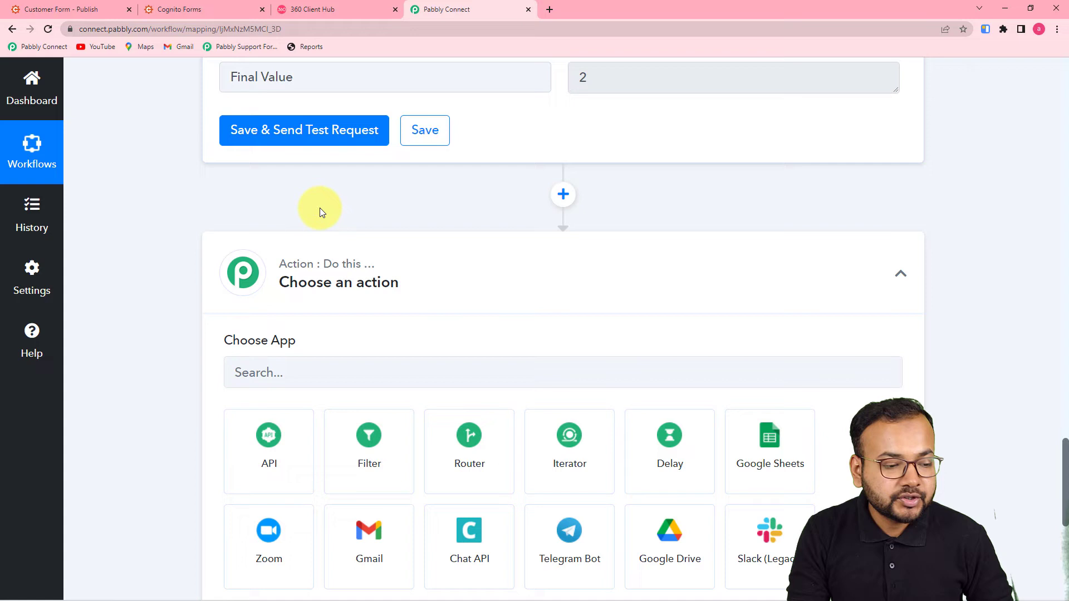
{"action": "left_click", "coordinate": [372, 377]}
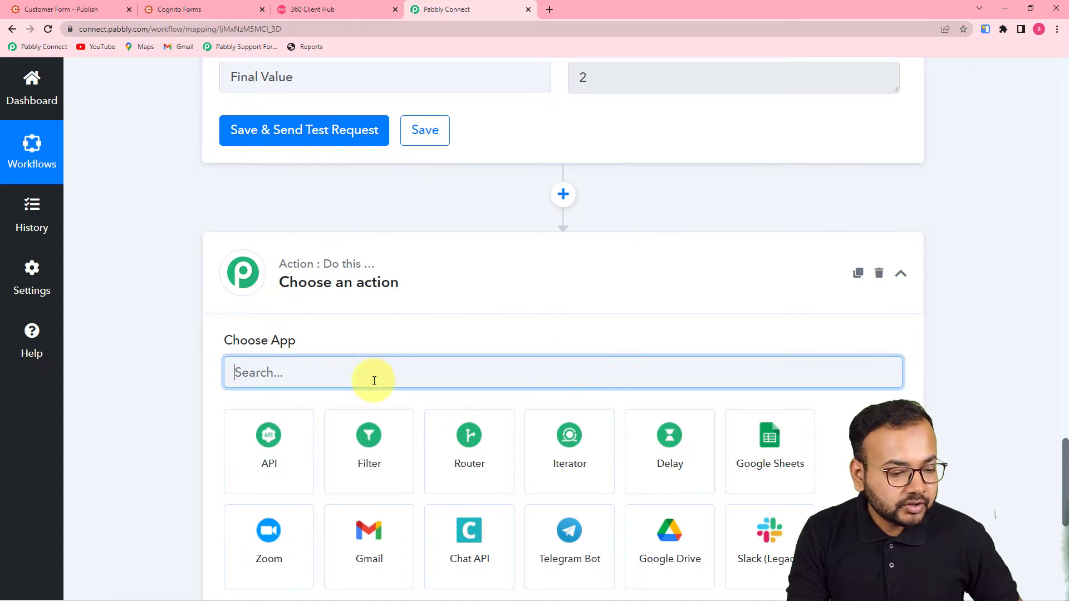
Make the new step a Router by Pabbly and rename Route 1 to 'Team Member no1'
{"action": "left_click", "coordinate": [477, 470]}
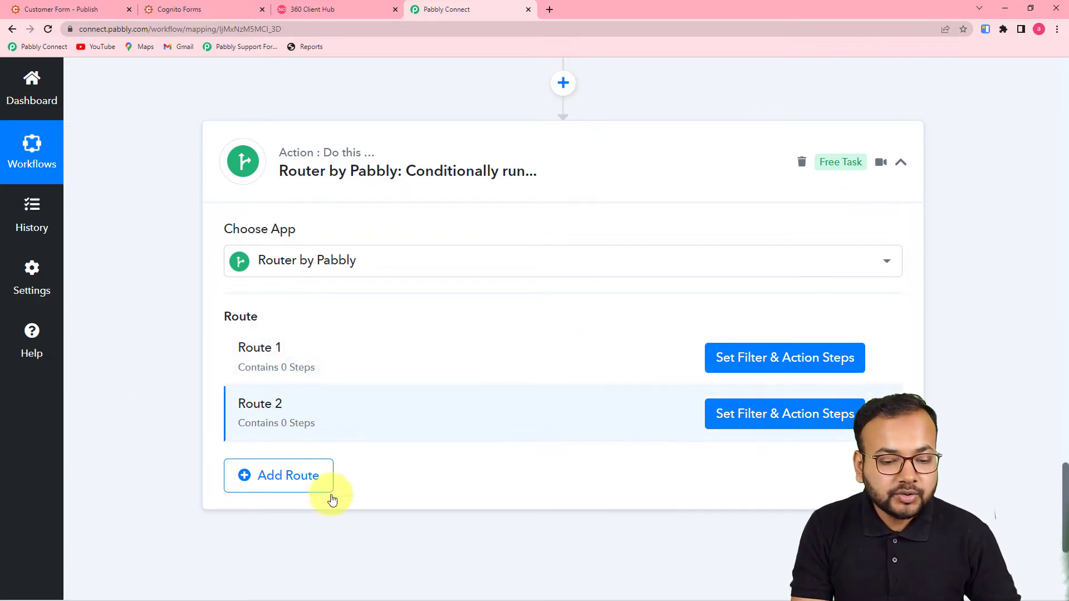
{"action": "mouse_move", "coordinate": [717, 367]}
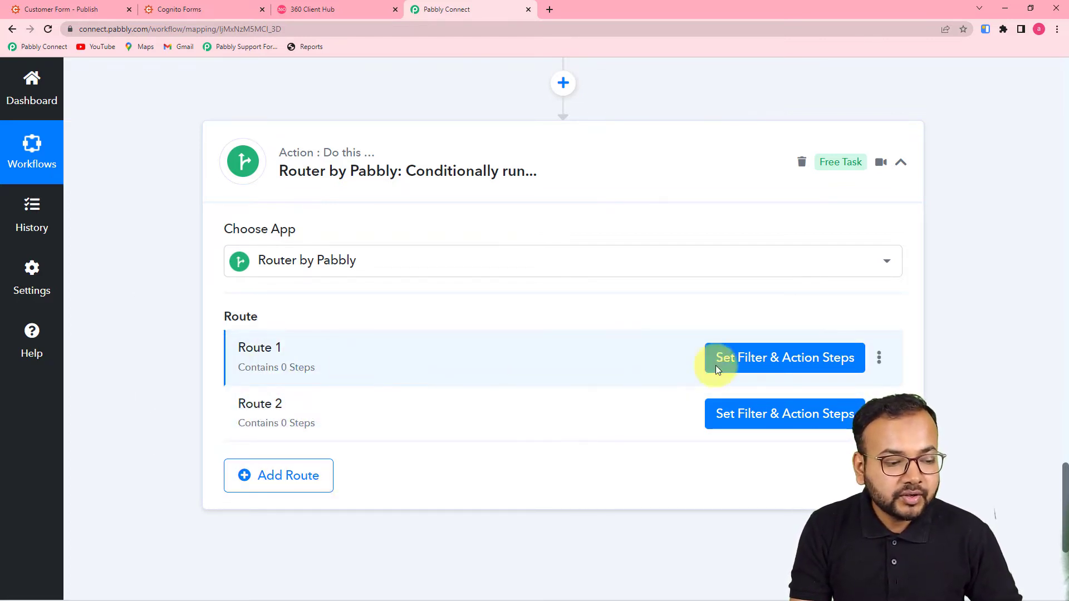
{"action": "left_click", "coordinate": [879, 363]}
{"action": "left_click", "coordinate": [860, 388]}
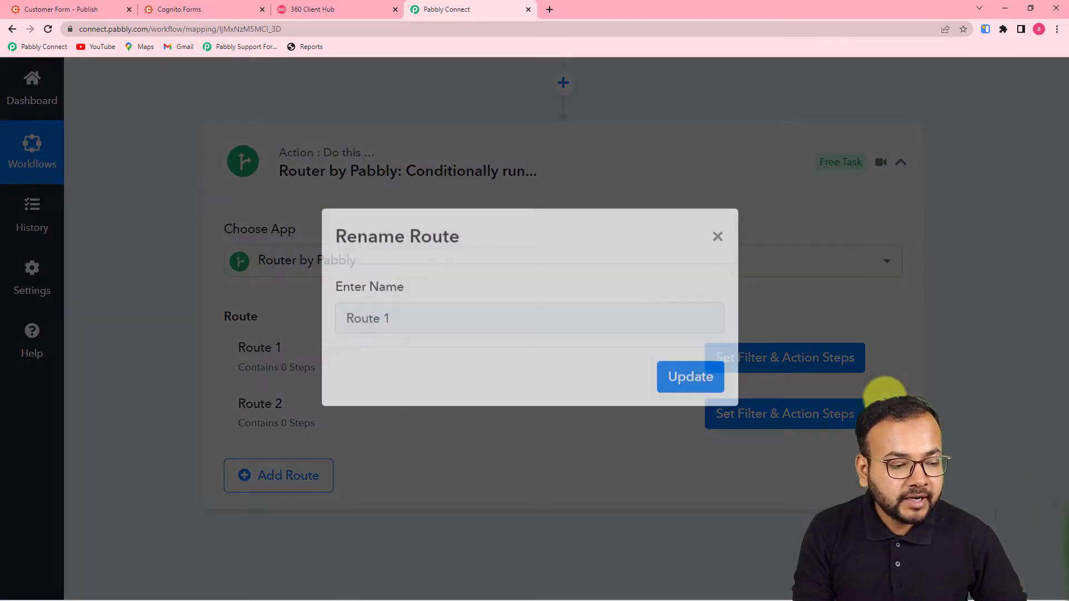
{"action": "key", "text": "BackSpace"}
{"action": "key", "text": "BackSpace"}
{"action": "key", "text": "BackSpace"}
{"action": "key", "text": "BackSpace"}
{"action": "key", "text": "BackSpace"}
{"action": "key", "text": "BackSpace"}
{"action": "key", "text": "BackSpace"}
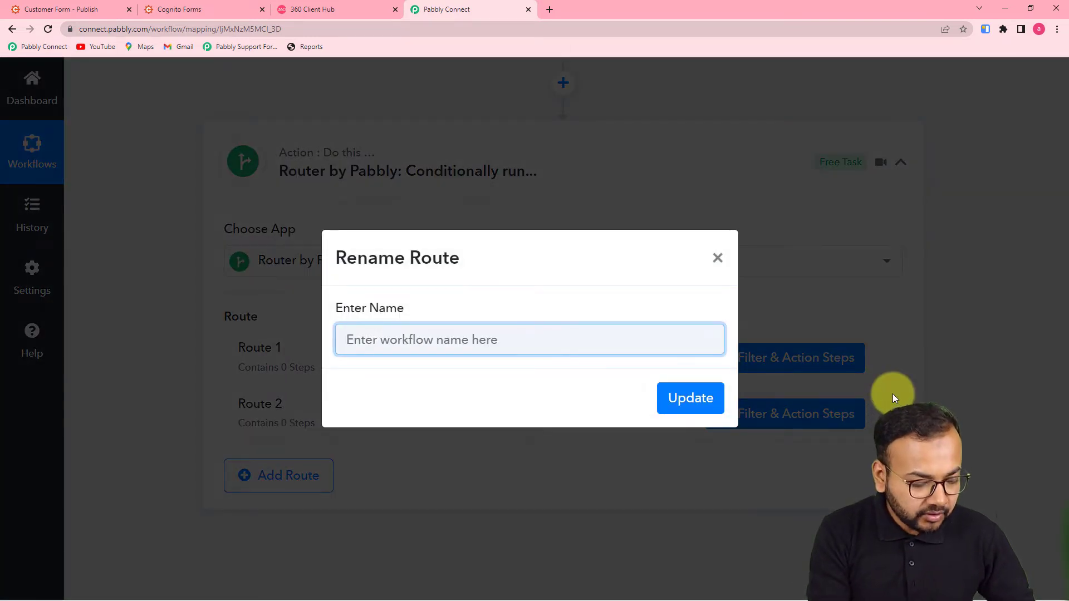
{"action": "type", "text": "Ta"}
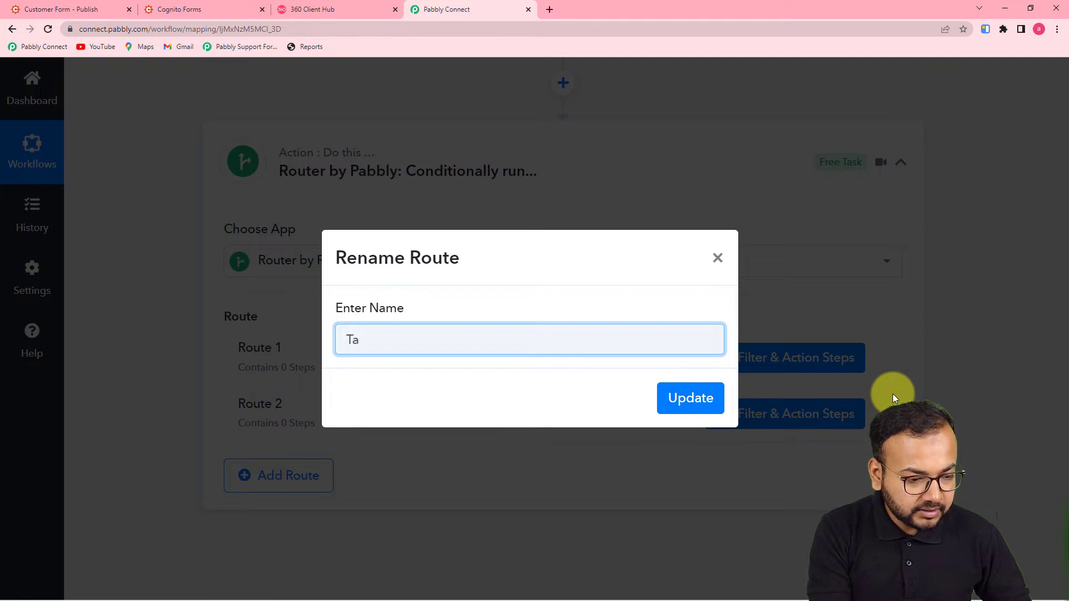
{"action": "type", "text": "eam m"}
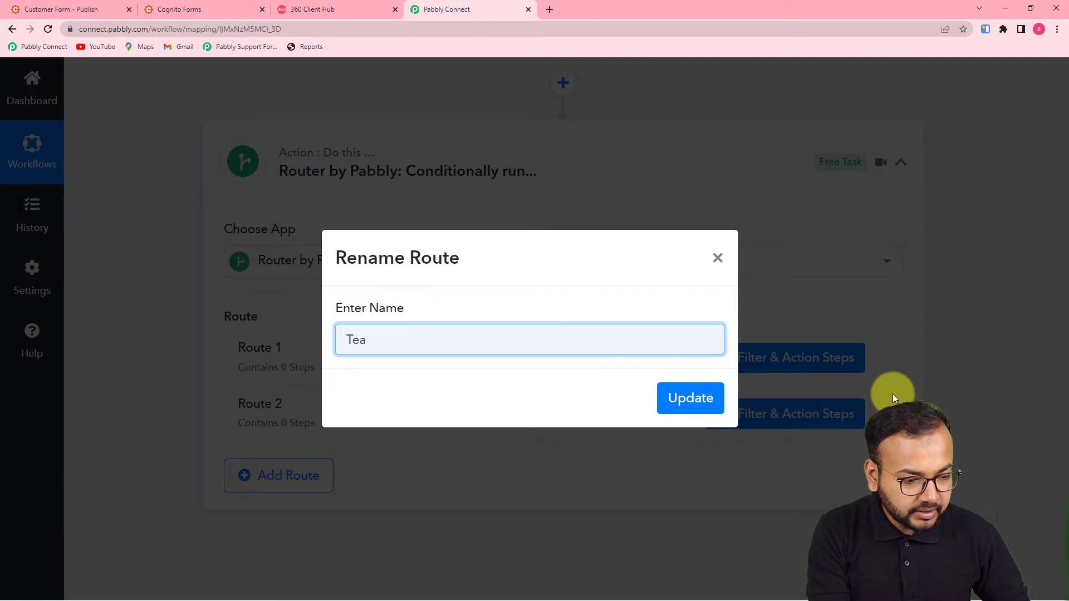
{"action": "type", "text": "m"}
{"action": "key", "text": "BackSpace"}
{"action": "key", "text": "BackSpace"}
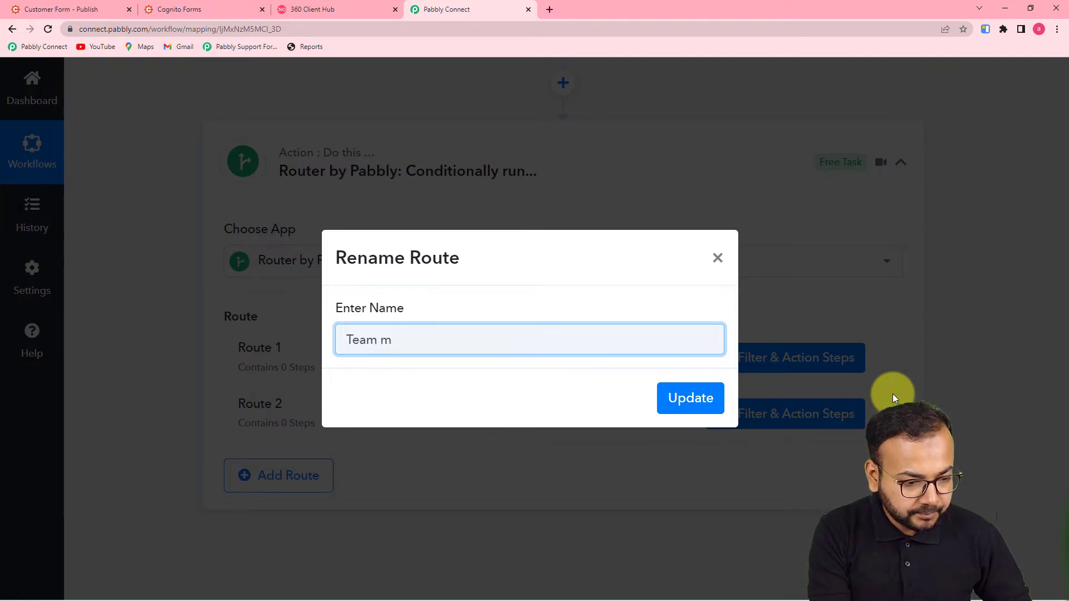
{"action": "type", "text": "Member n"}
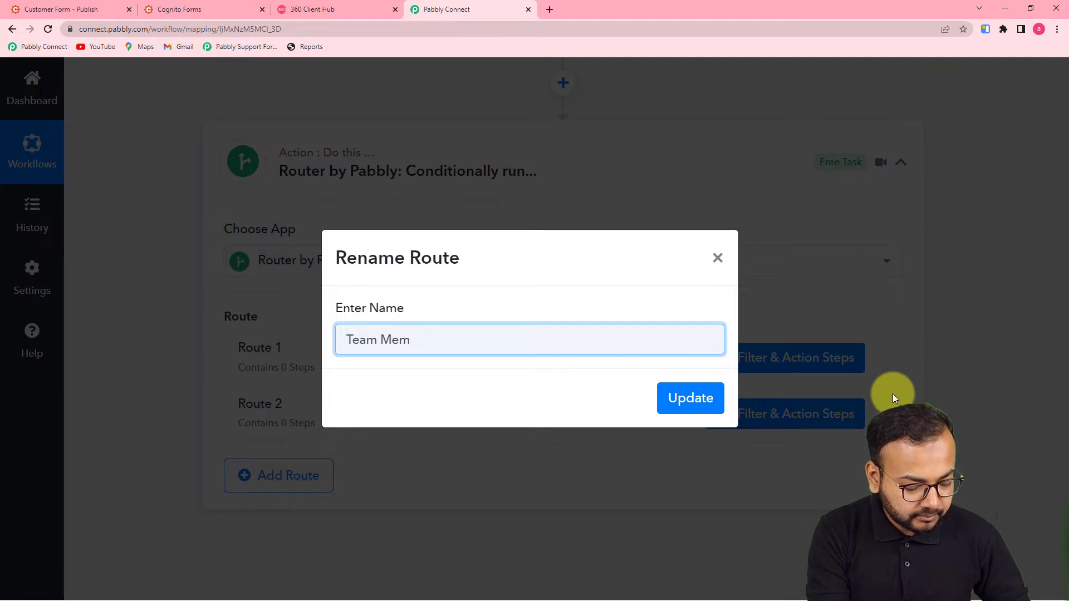
{"action": "type", "text": "o1"}
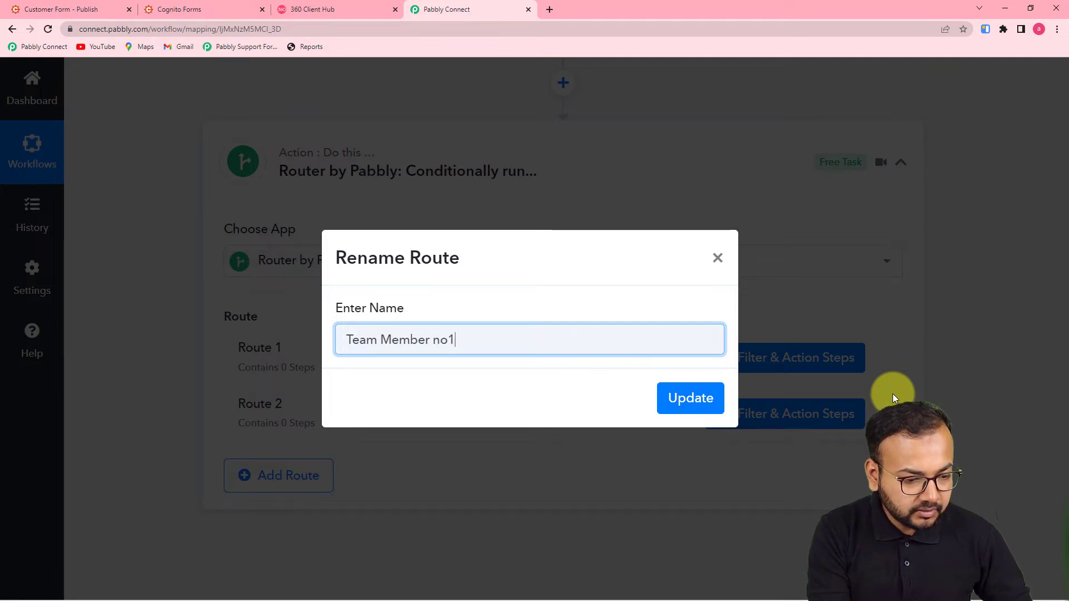
{"action": "left_click", "coordinate": [688, 398]}
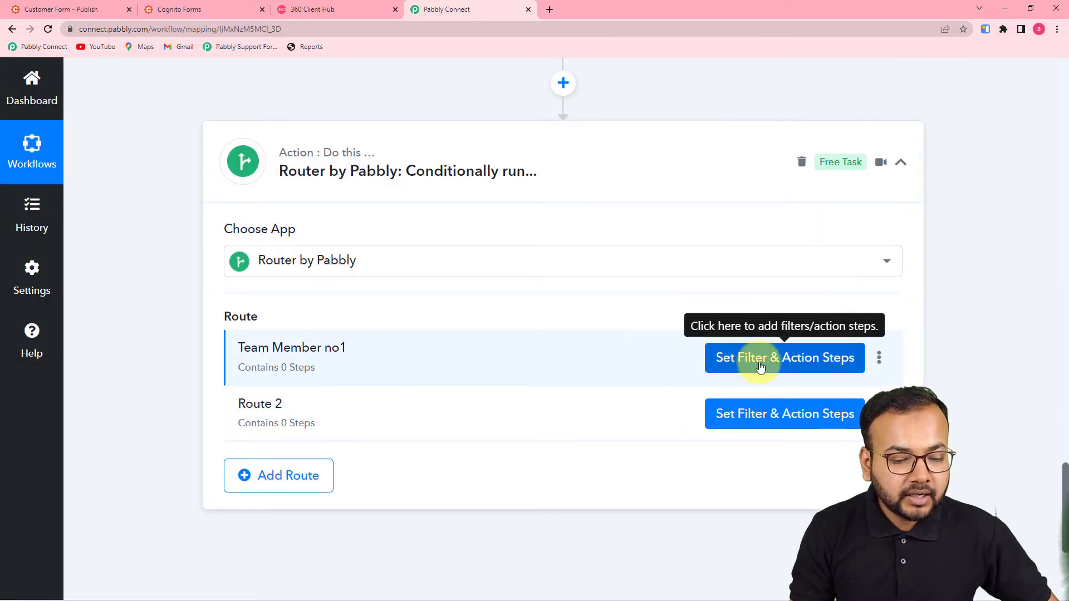
{"action": "left_click", "coordinate": [760, 359]}
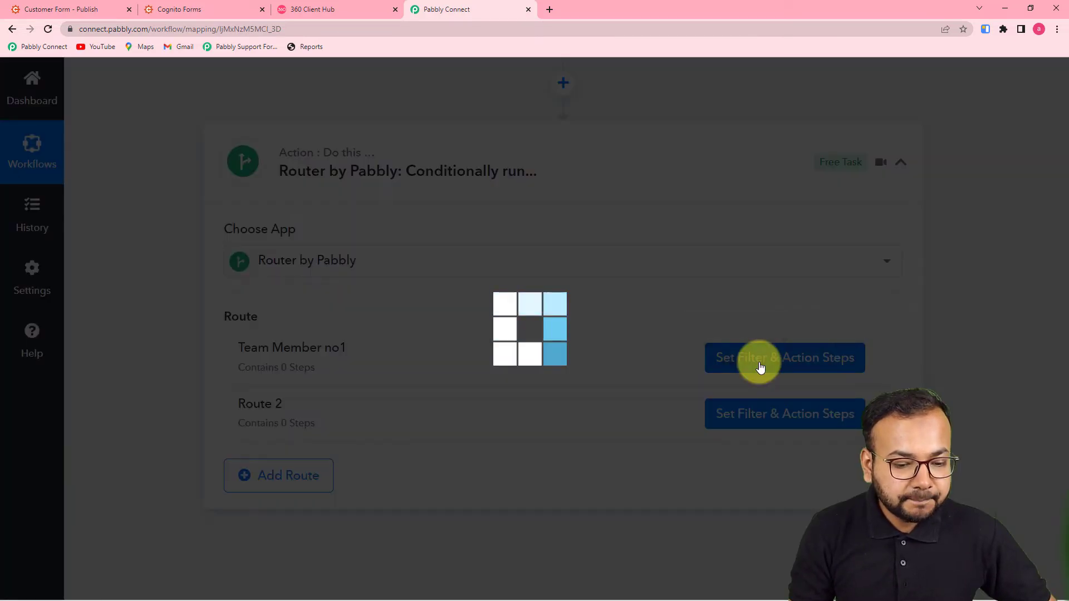
Close the route panel and review the Number Formatter counter step
{"action": "scroll", "coordinate": [589, 316], "scroll_direction": "down", "scroll_amount": 2}
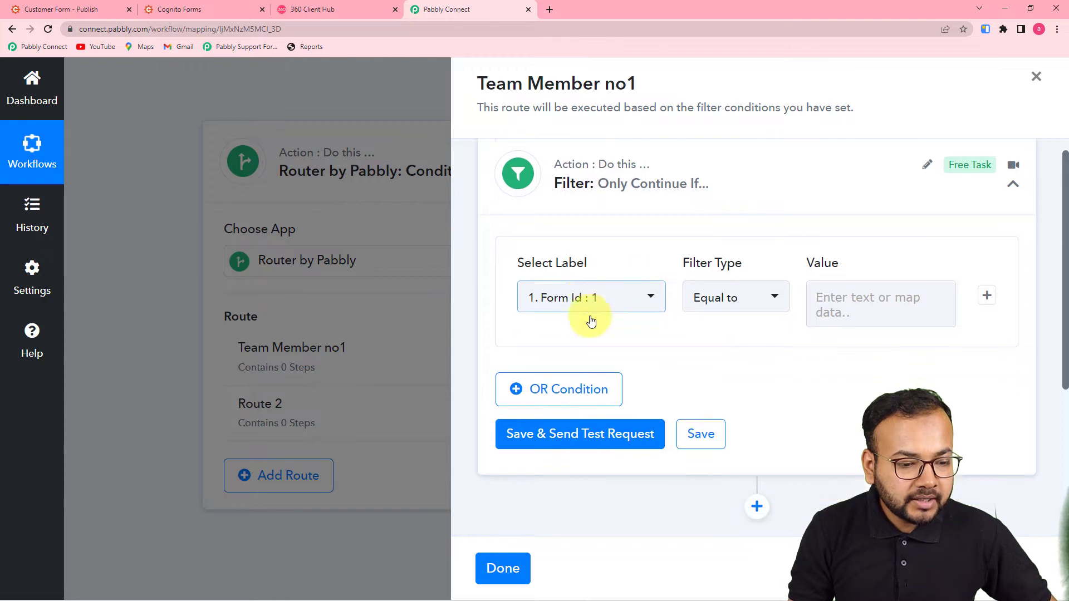
{"action": "scroll", "coordinate": [590, 316], "scroll_direction": "up", "scroll_amount": 2}
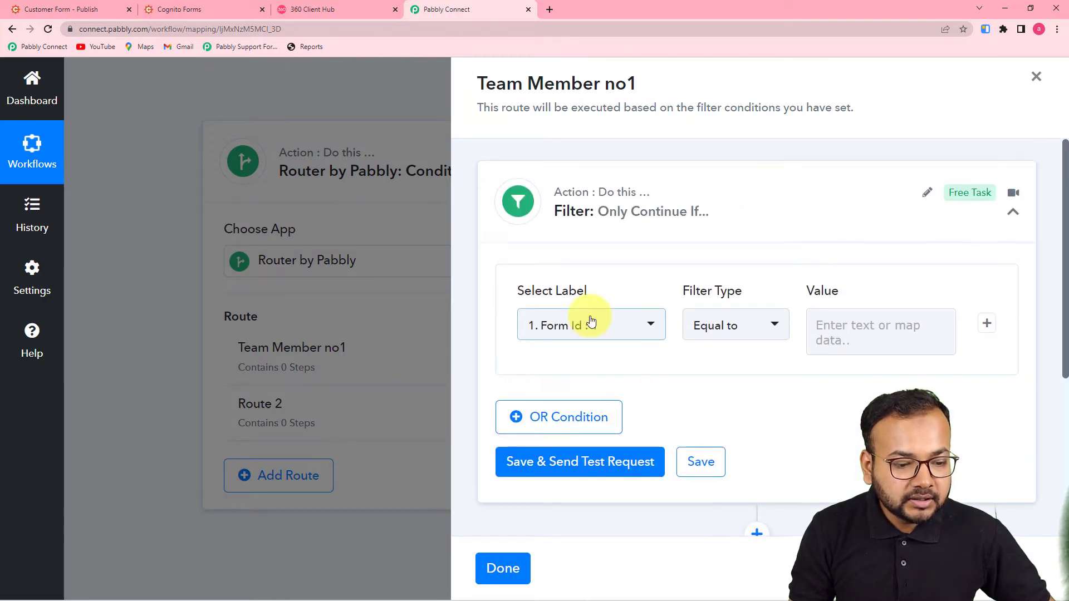
{"action": "scroll", "coordinate": [590, 316], "scroll_direction": "down", "scroll_amount": 1}
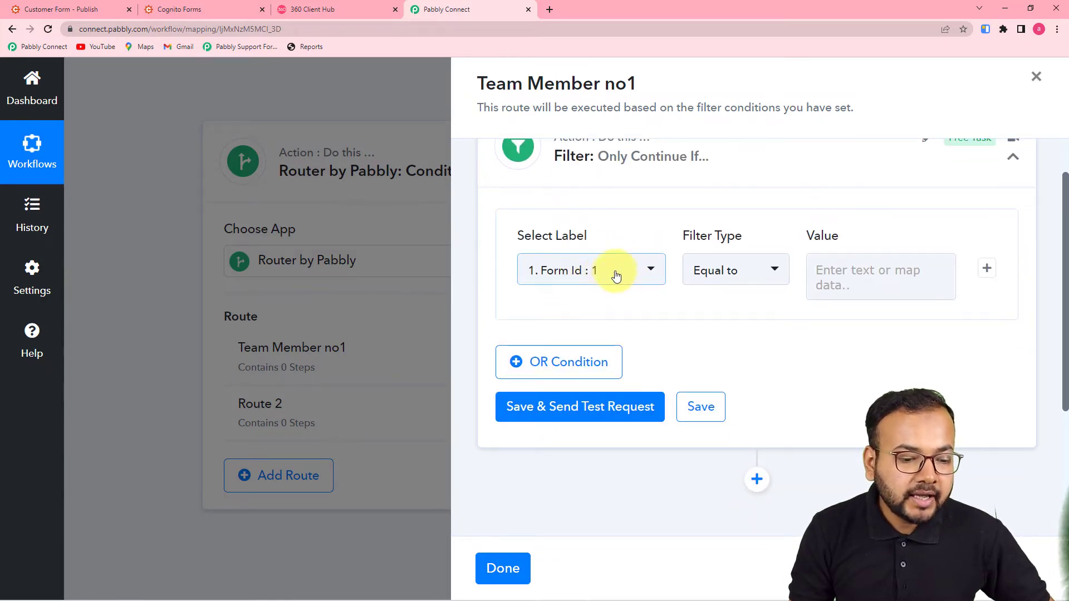
{"action": "left_click", "coordinate": [427, 313]}
{"action": "scroll", "coordinate": [215, 305], "scroll_direction": "up", "scroll_amount": 10}
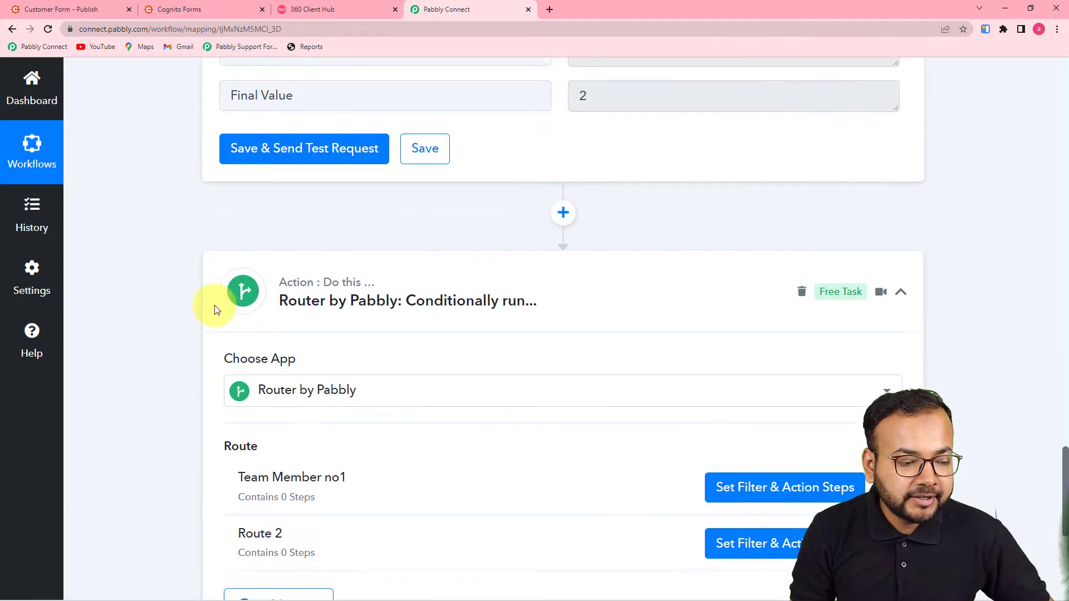
{"action": "scroll", "coordinate": [215, 305], "scroll_direction": "down", "scroll_amount": 6}
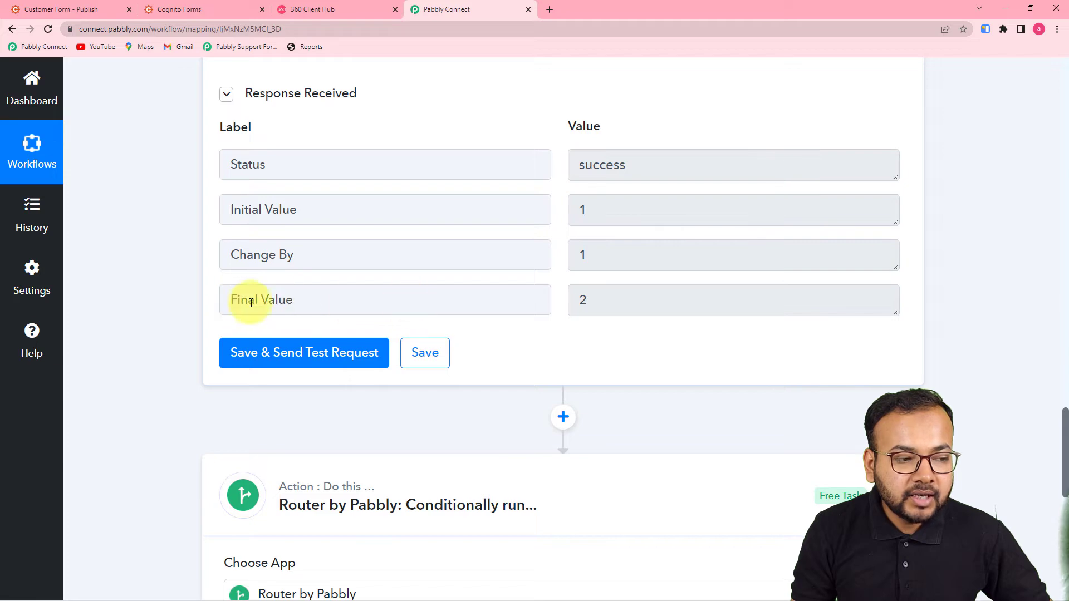
{"action": "scroll", "coordinate": [526, 309], "scroll_direction": "down", "scroll_amount": 8}
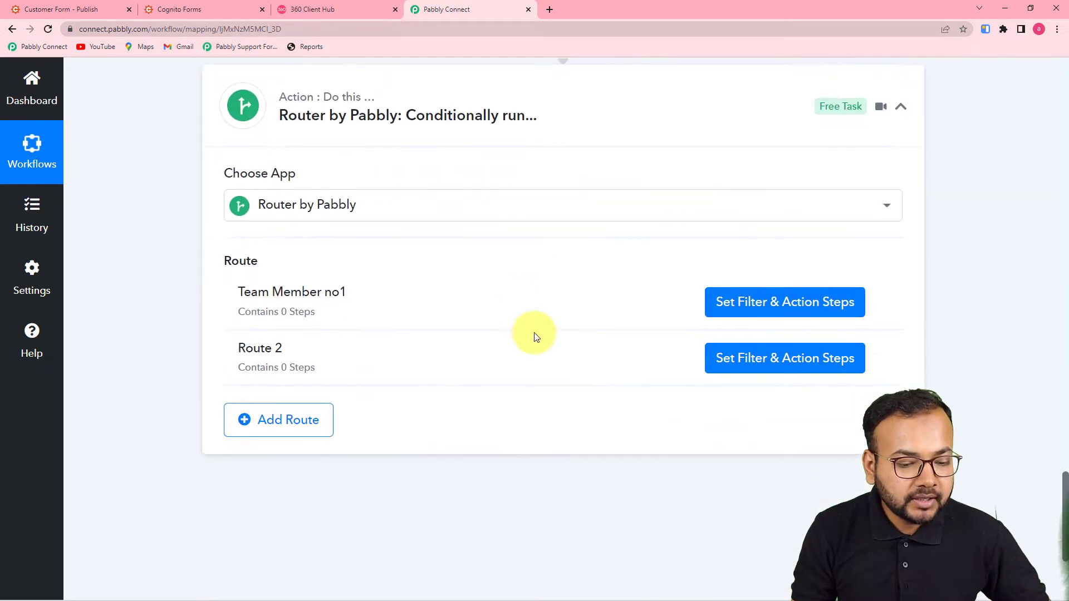
Set Team Member no1's filter label to the Number Formatter's Final Value
{"action": "left_click", "coordinate": [766, 240]}
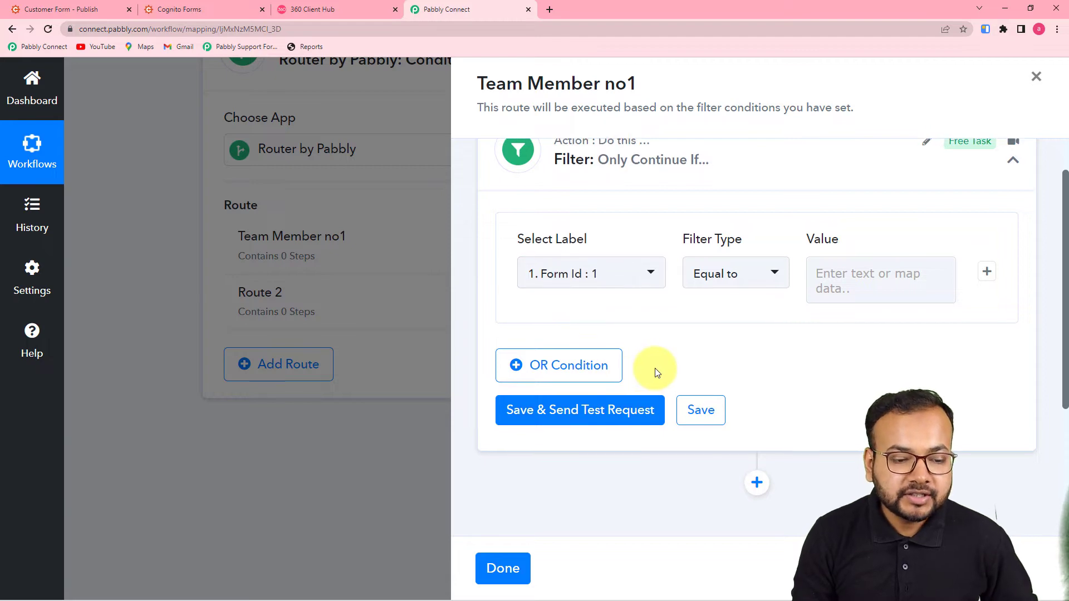
{"action": "scroll", "coordinate": [649, 365], "scroll_direction": "down", "scroll_amount": 3}
{"action": "left_click", "coordinate": [619, 165]}
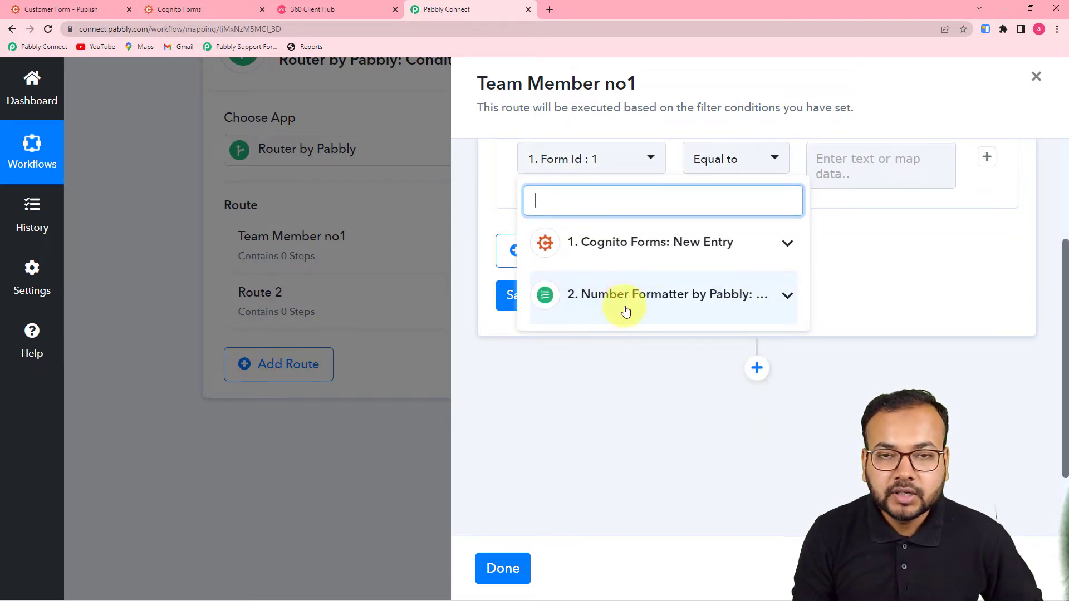
{"action": "scroll", "coordinate": [759, 295], "scroll_direction": "up", "scroll_amount": 3}
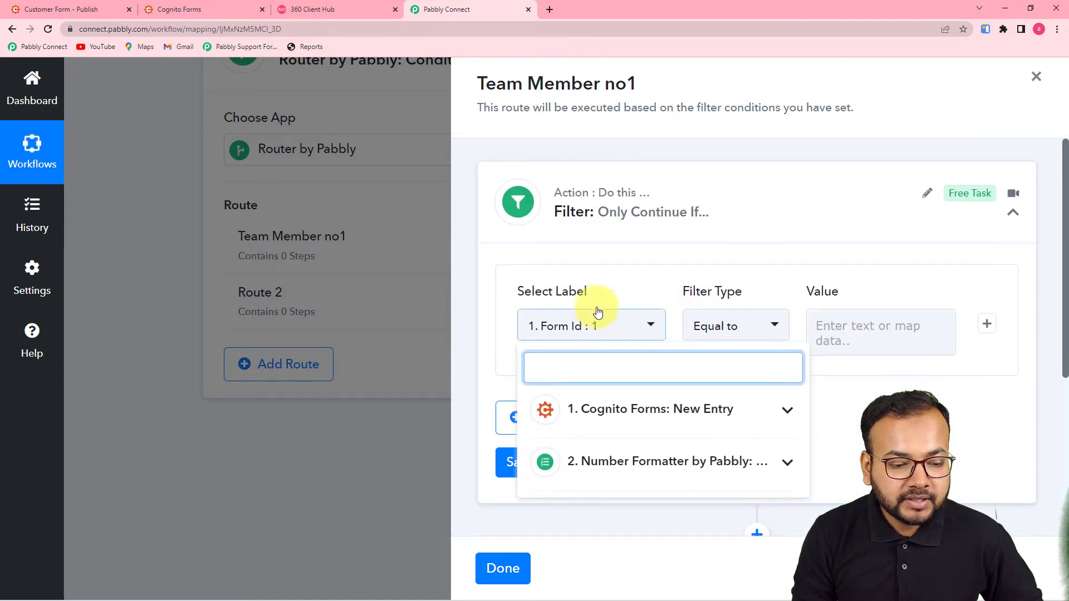
{"action": "scroll", "coordinate": [596, 356], "scroll_direction": "down", "scroll_amount": 2}
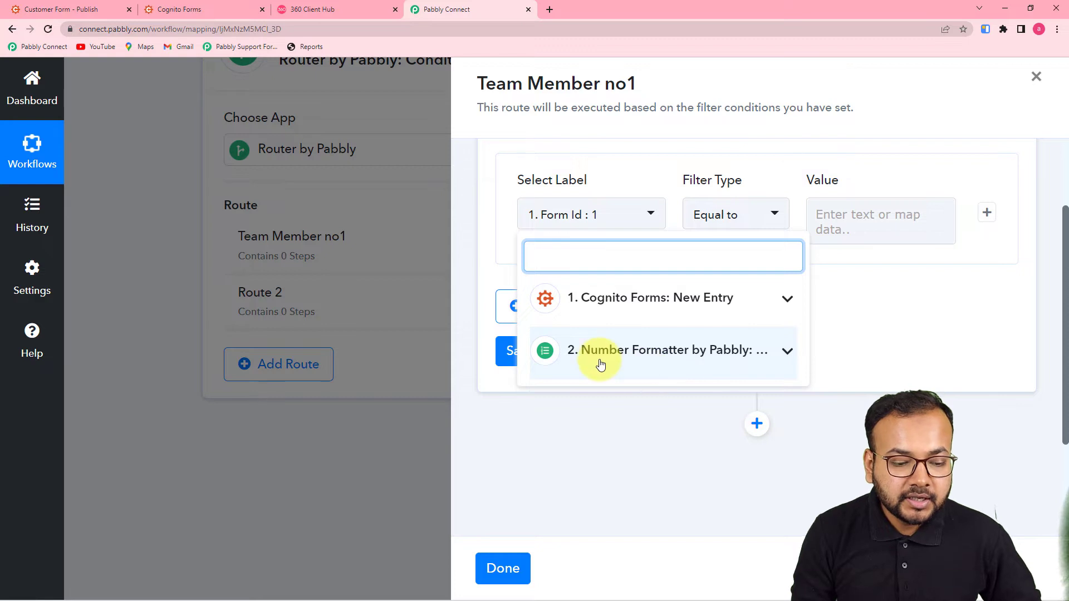
{"action": "left_click", "coordinate": [623, 366]}
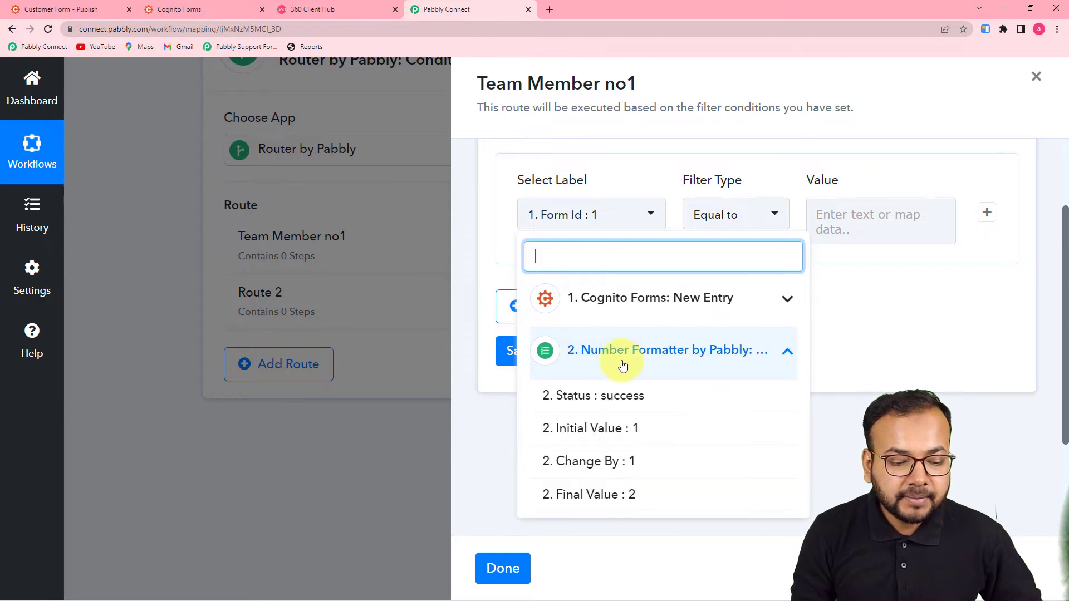
{"action": "left_click", "coordinate": [634, 506]}
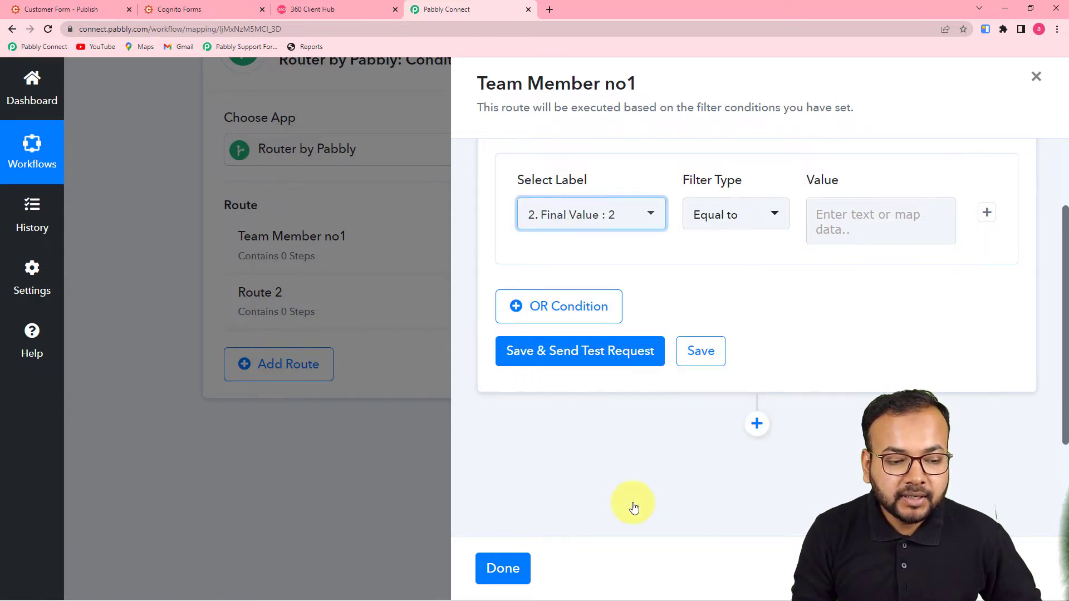
Make the filter condition Final Value Equal to 1
{"action": "left_click", "coordinate": [745, 232]}
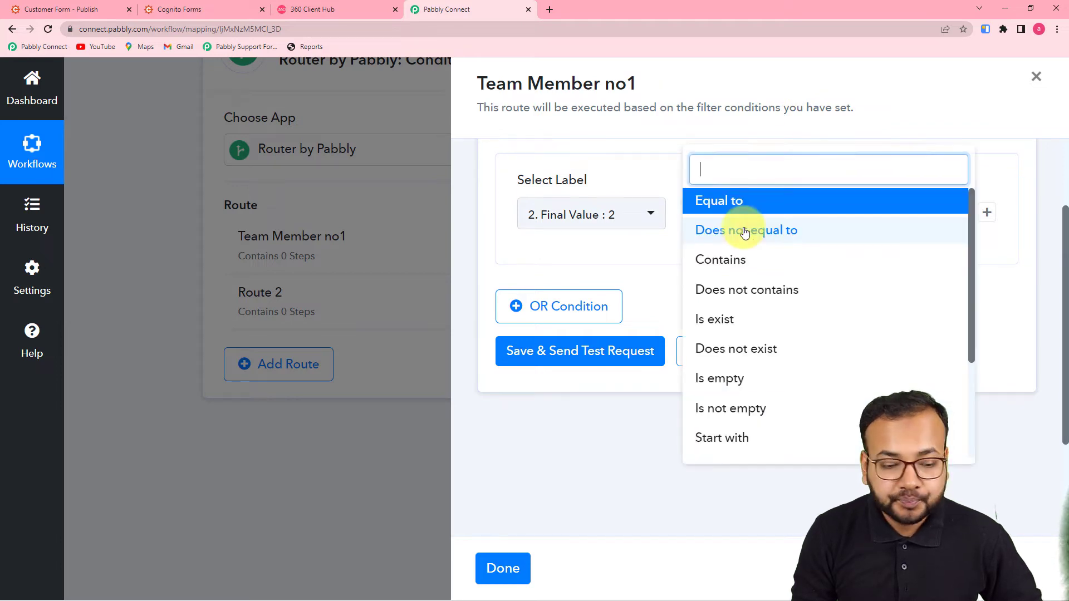
{"action": "left_click", "coordinate": [711, 201]}
{"action": "left_click", "coordinate": [922, 213]}
{"action": "type", "text": "1"}
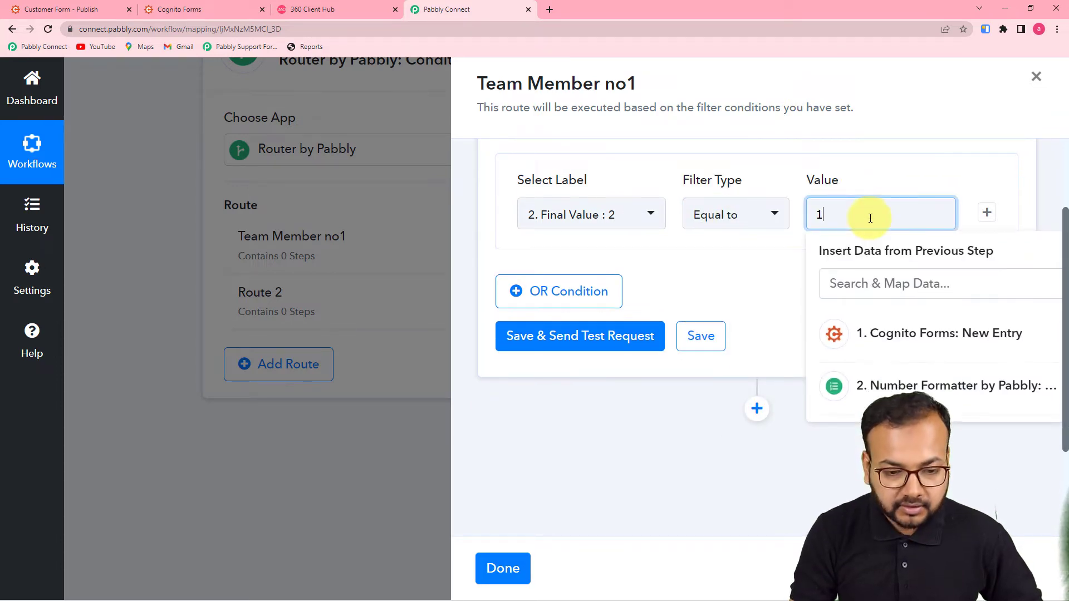
{"action": "left_click", "coordinate": [728, 279]}
{"action": "scroll", "coordinate": [710, 279], "scroll_direction": "up", "scroll_amount": 2}
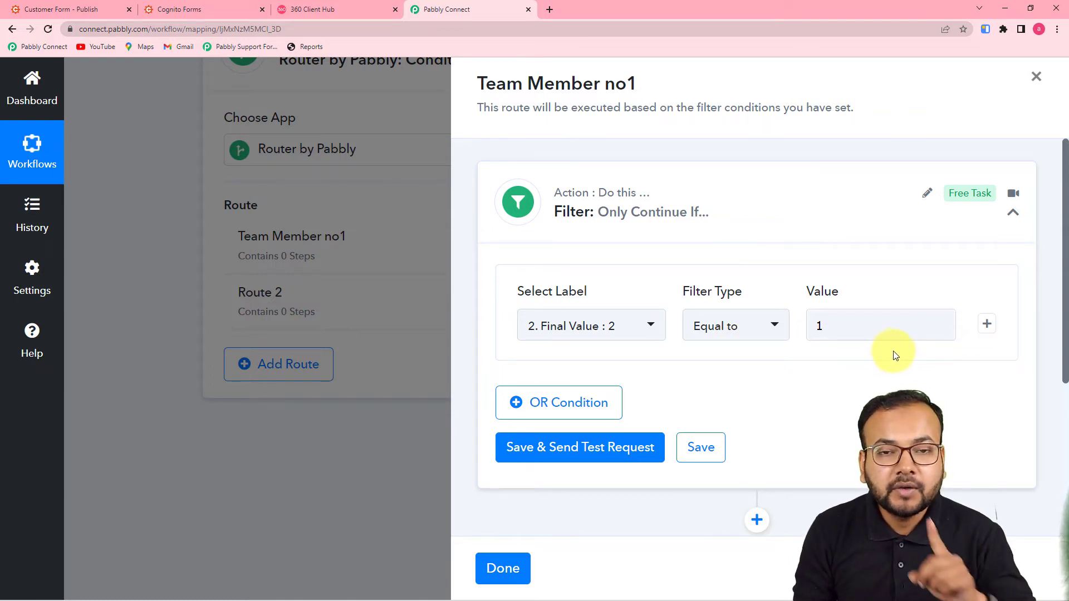
{"action": "scroll", "coordinate": [895, 353], "scroll_direction": "down", "scroll_amount": 2}
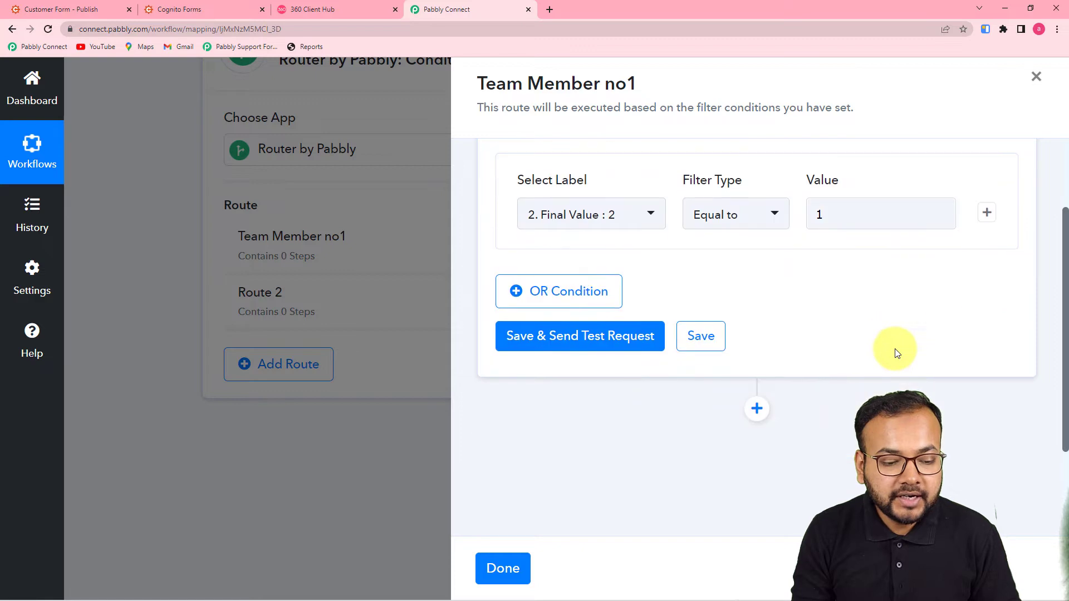
Save the Team Member no1 filter, run its test, and close the route panel
{"action": "left_click", "coordinate": [563, 336]}
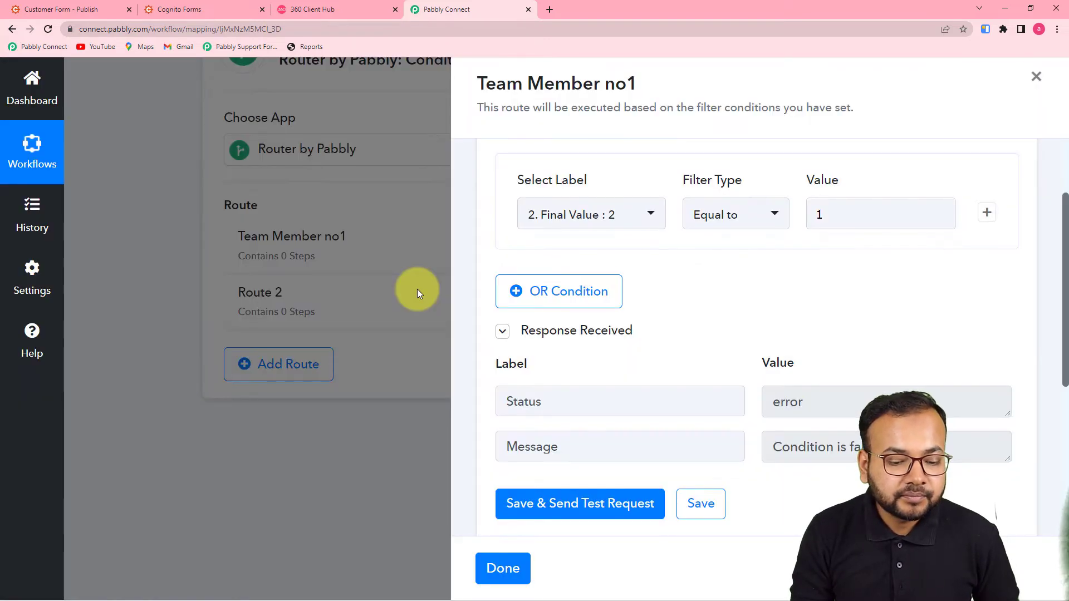
{"action": "scroll", "coordinate": [791, 440], "scroll_direction": "down", "scroll_amount": 2}
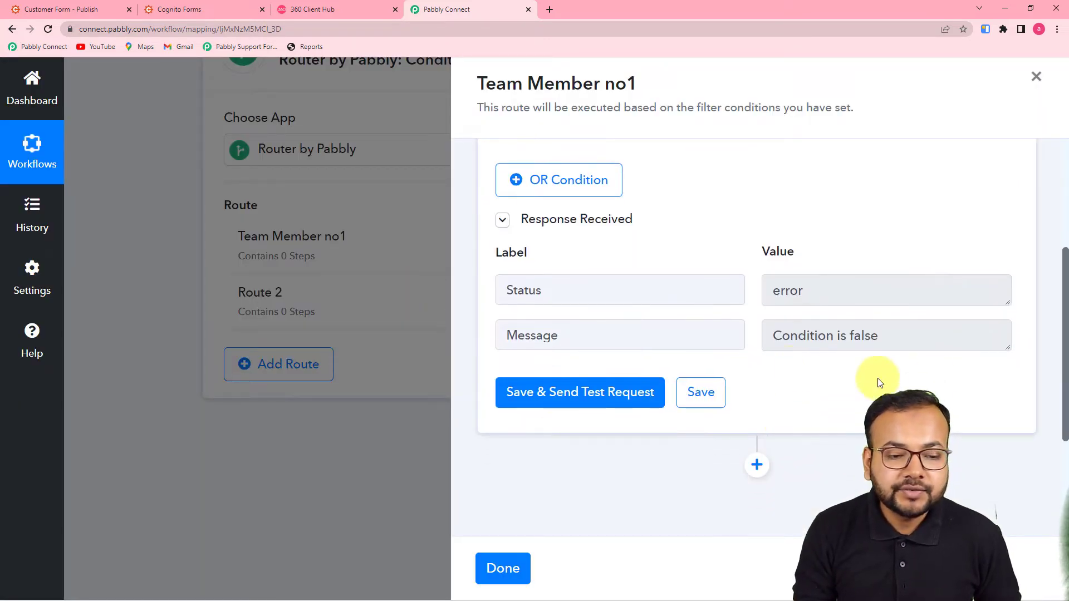
{"action": "scroll", "coordinate": [936, 382], "scroll_direction": "up", "scroll_amount": 4}
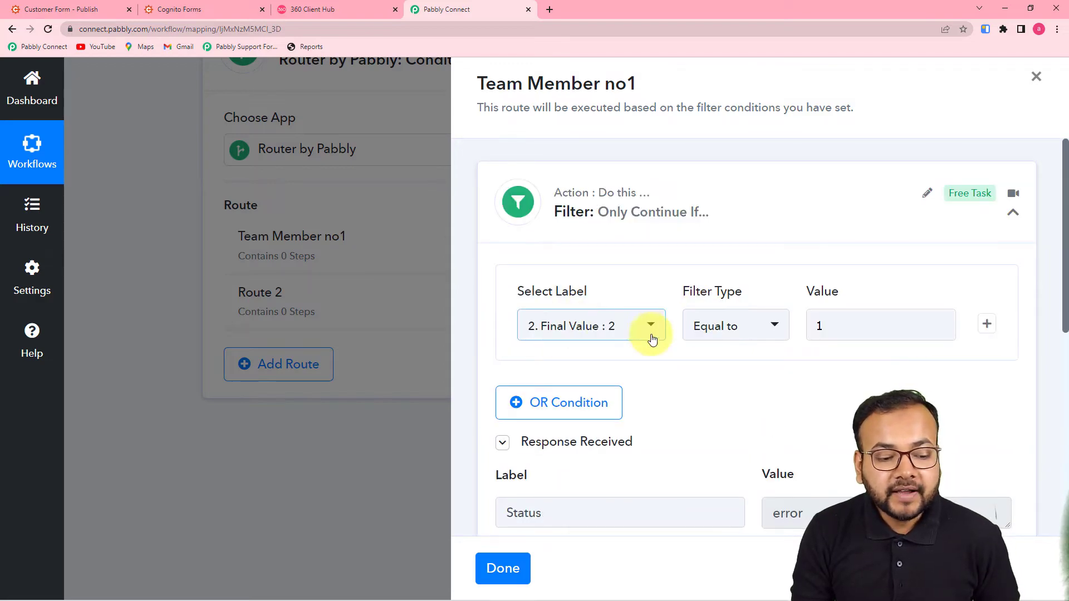
{"action": "left_click", "coordinate": [413, 289]}
{"action": "scroll", "coordinate": [167, 198], "scroll_direction": "up", "scroll_amount": 7}
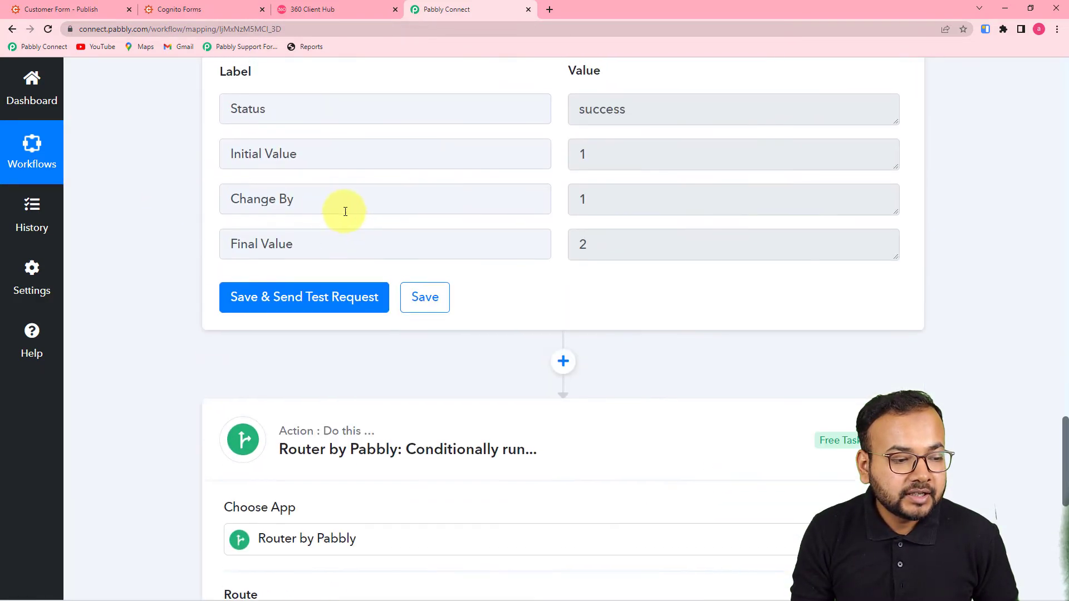
{"action": "scroll", "coordinate": [768, 339], "scroll_direction": "down", "scroll_amount": 3}
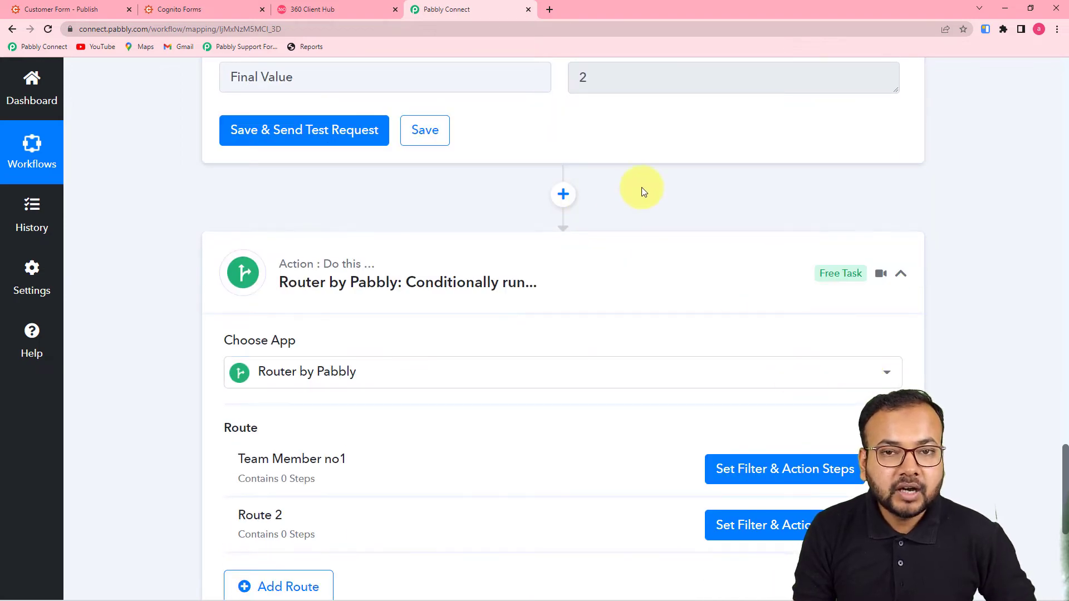
Reopen the route's filter and check its test response: 'Condition is false'
{"action": "left_click", "coordinate": [751, 469]}
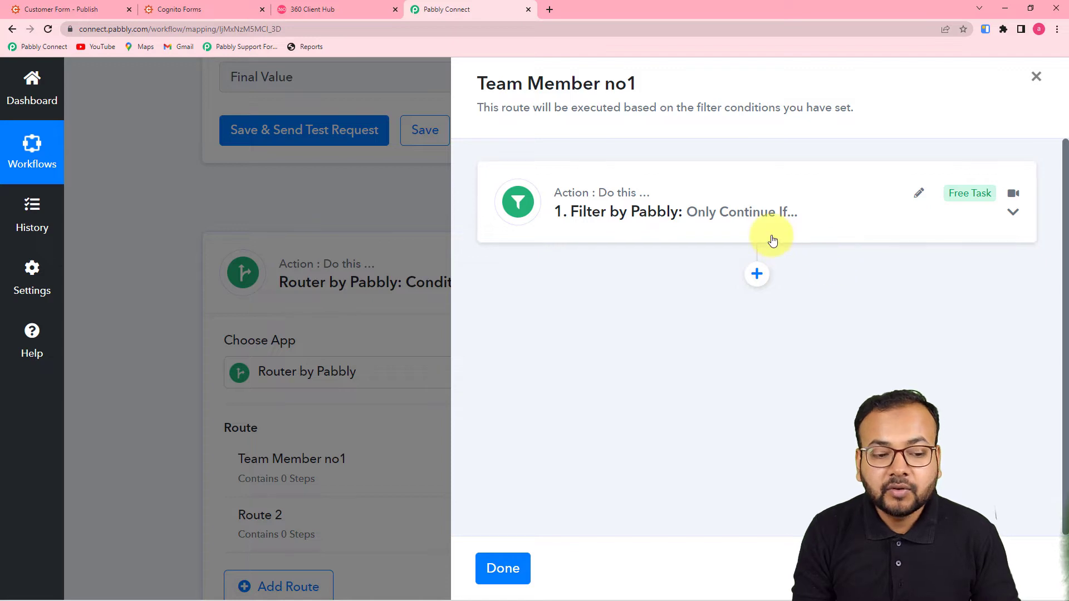
{"action": "left_click", "coordinate": [771, 238]}
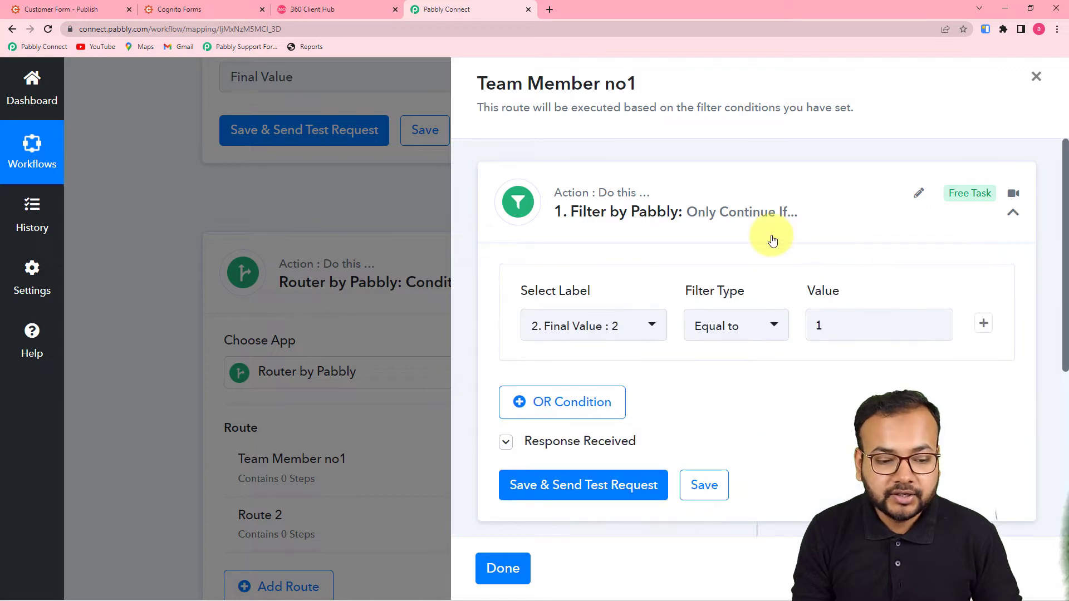
{"action": "scroll", "coordinate": [772, 240], "scroll_direction": "down", "scroll_amount": 2}
{"action": "left_click", "coordinate": [591, 330]}
{"action": "scroll", "coordinate": [629, 315], "scroll_direction": "down", "scroll_amount": 2}
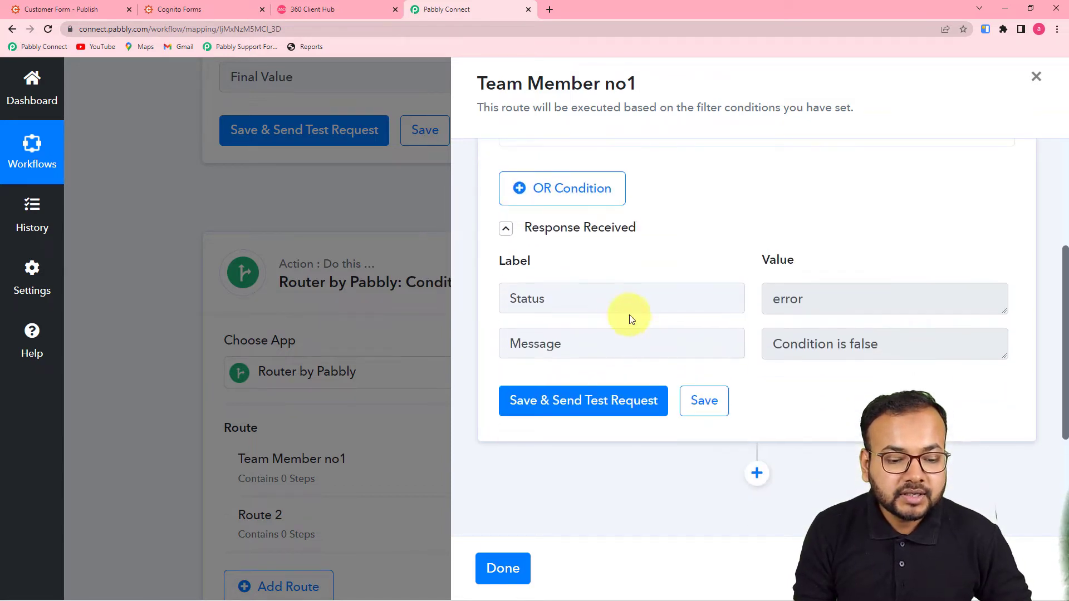
{"action": "scroll", "coordinate": [629, 315], "scroll_direction": "up", "scroll_amount": 1}
{"action": "scroll", "coordinate": [771, 286], "scroll_direction": "down", "scroll_amount": 2}
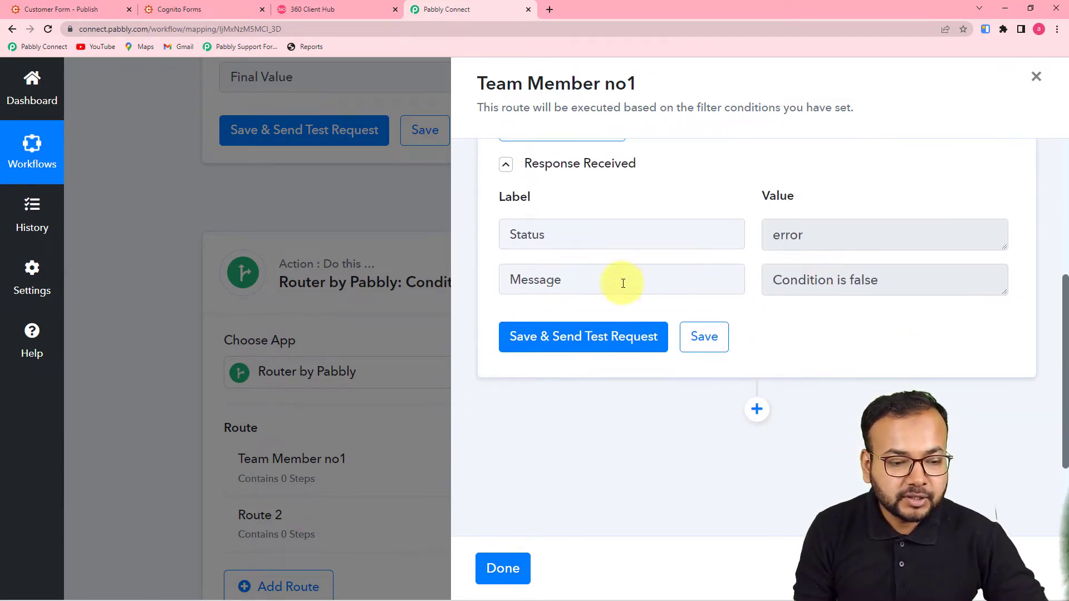
{"action": "scroll", "coordinate": [826, 304], "scroll_direction": "down", "scroll_amount": 2}
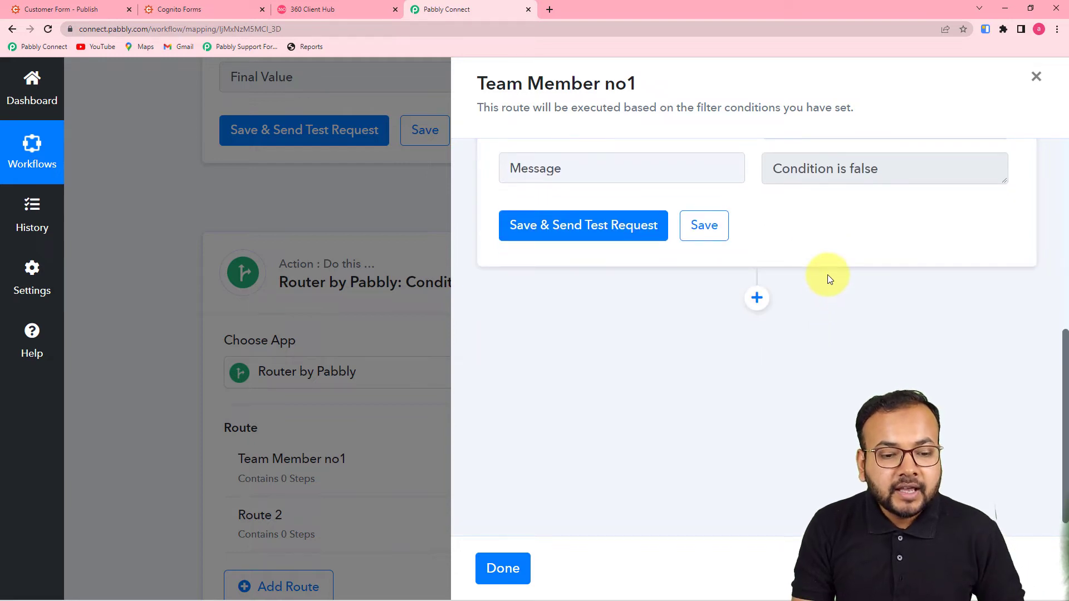
{"action": "scroll", "coordinate": [827, 275], "scroll_direction": "down", "scroll_amount": 1}
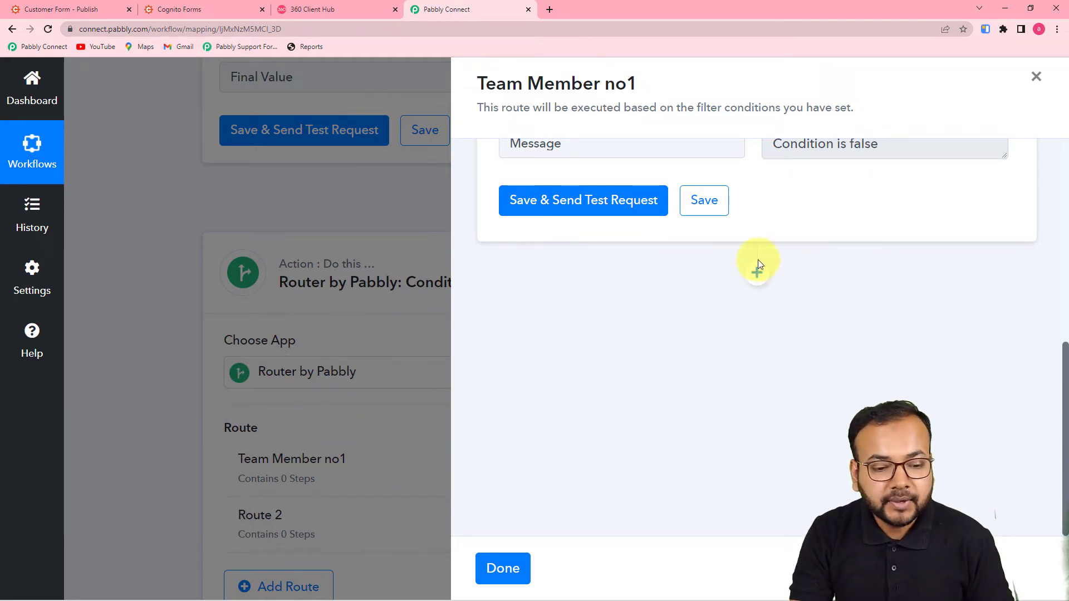
Add a WhatsApp by 360Dialog Send Template Message action to the route and begin connecting it
{"action": "left_click", "coordinate": [756, 276]}
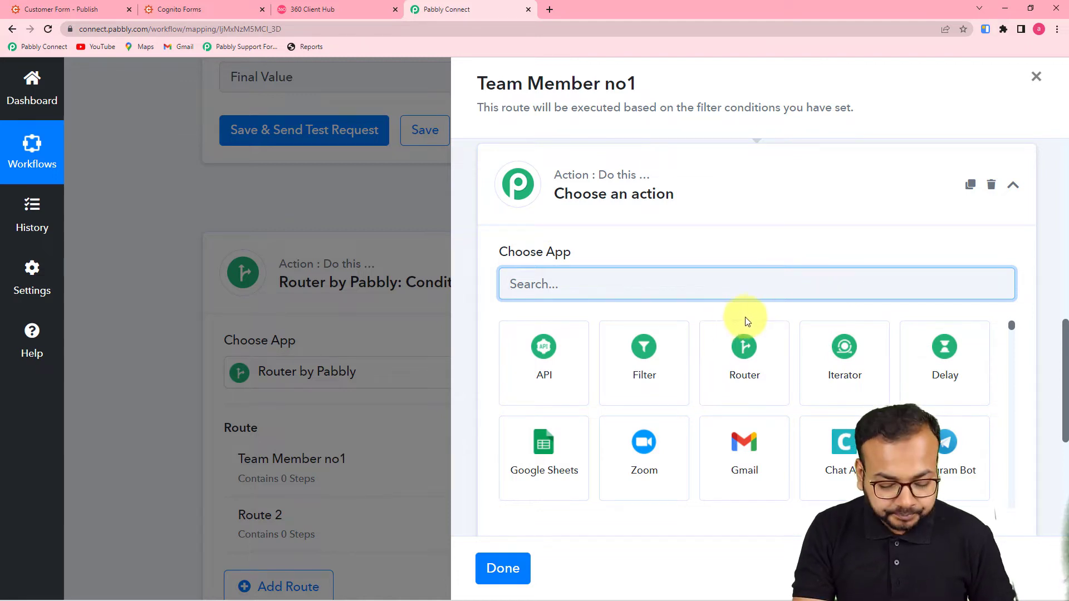
{"action": "type", "text": "360"}
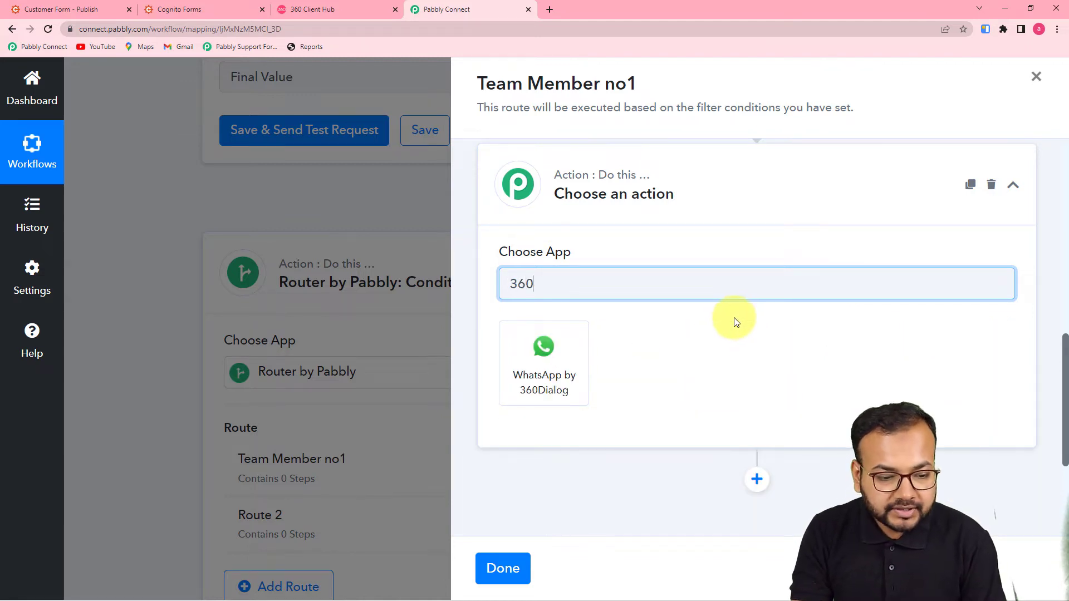
{"action": "left_click", "coordinate": [560, 388]}
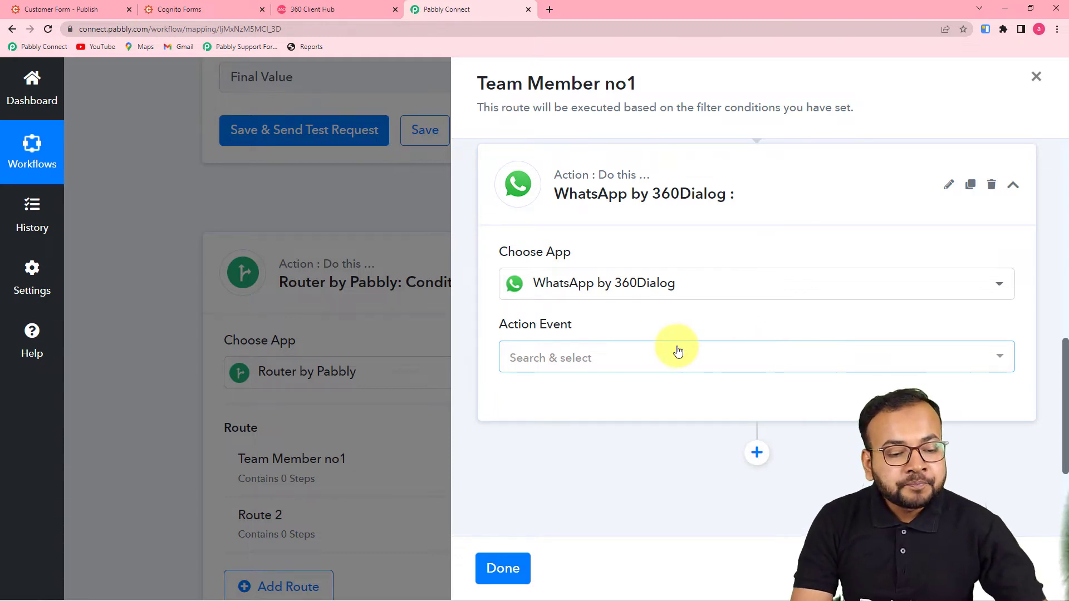
{"action": "left_click", "coordinate": [664, 360]}
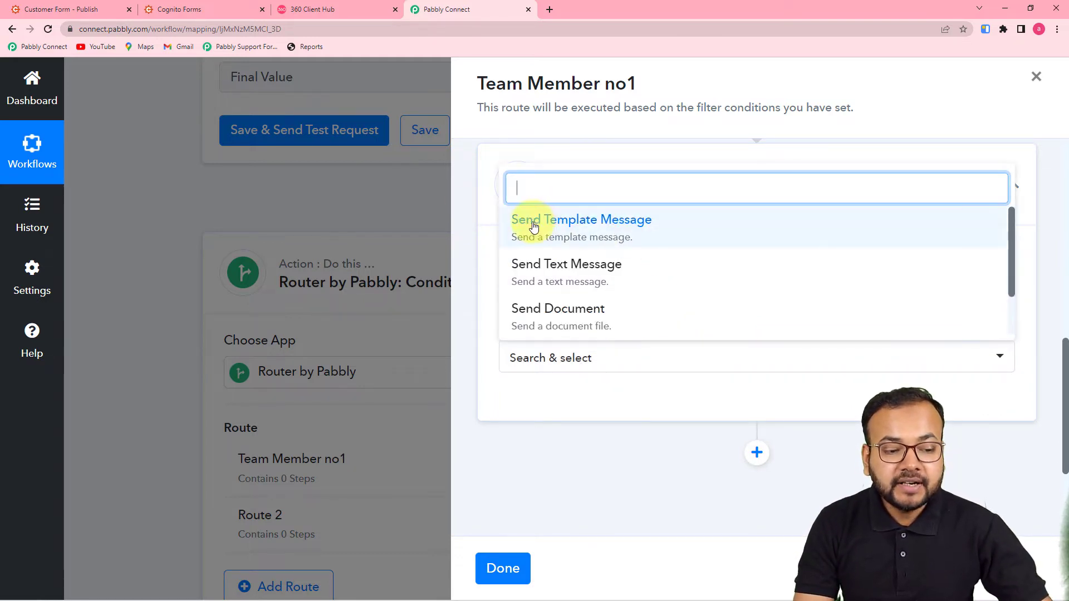
{"action": "left_click", "coordinate": [596, 238]}
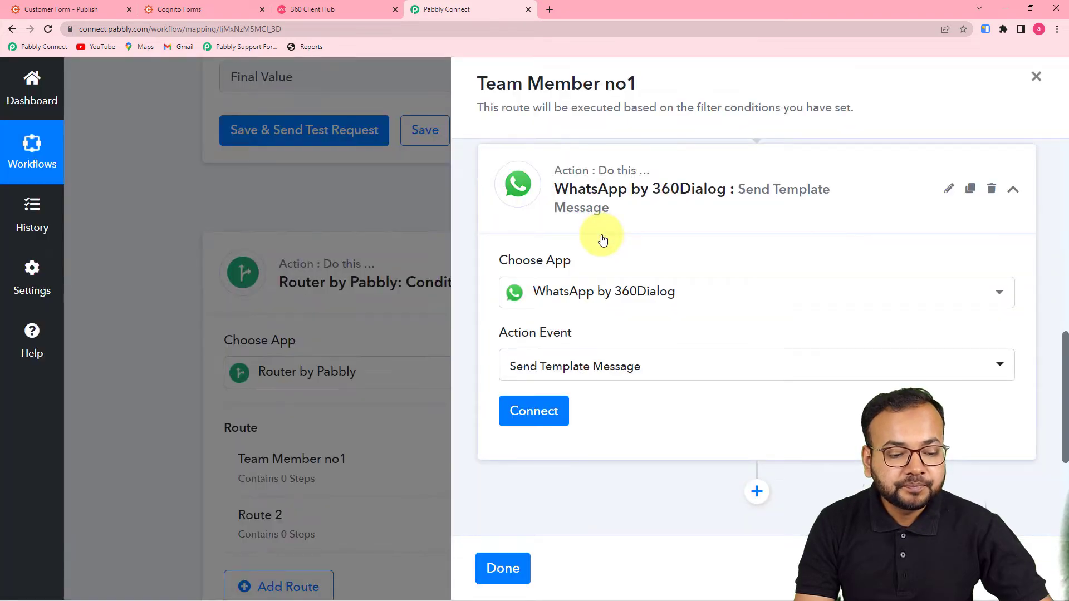
{"action": "left_click", "coordinate": [536, 410]}
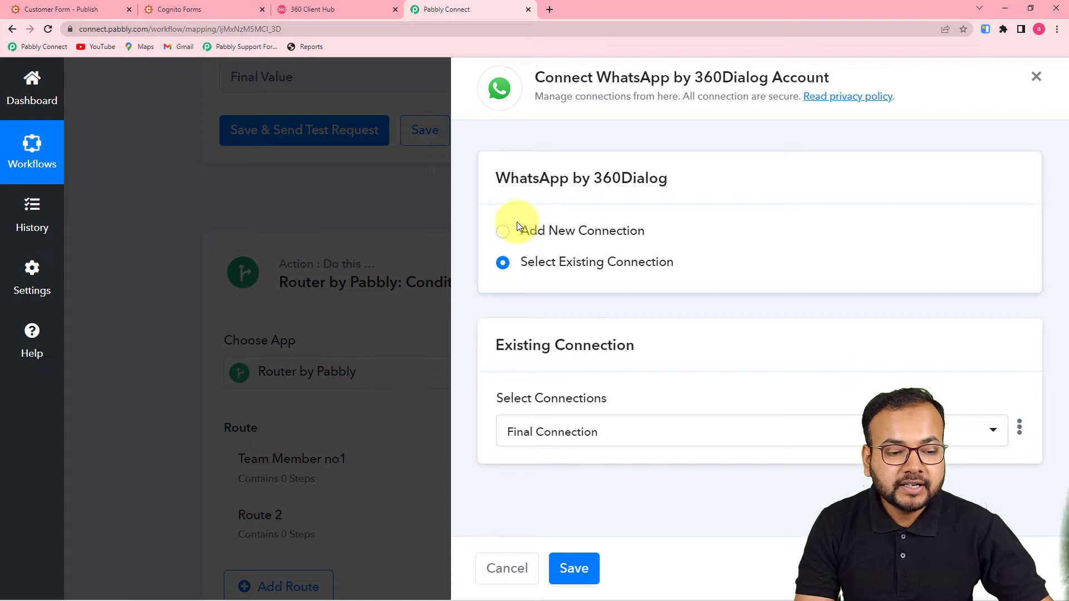
Choose Add New Connection, locate the empty API Key and Domain fields, then go to 360 Client Hub
{"action": "left_click", "coordinate": [503, 231]}
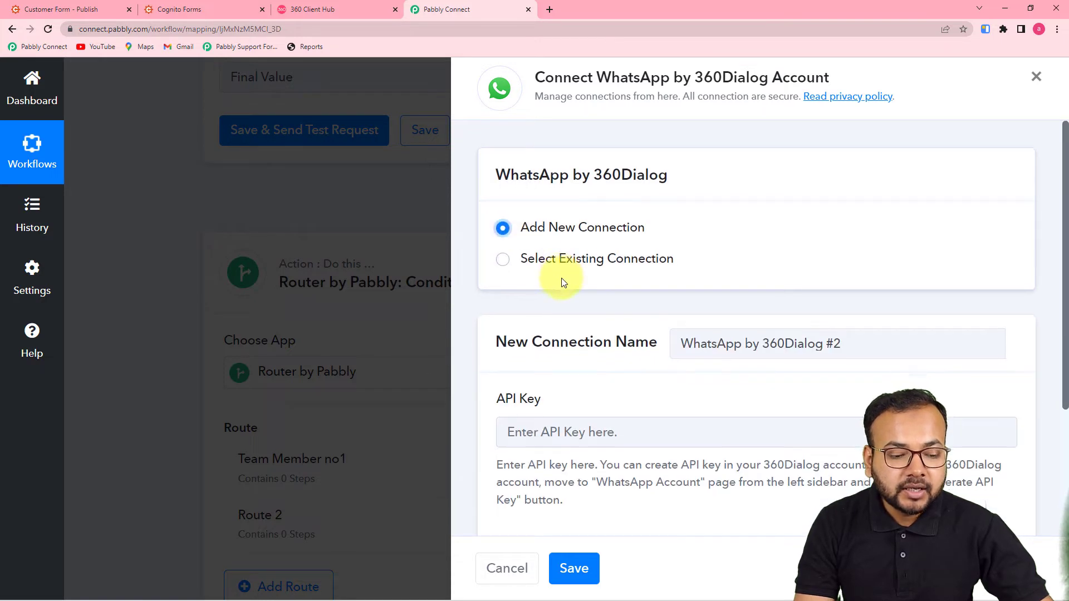
{"action": "scroll", "coordinate": [563, 279], "scroll_direction": "down", "scroll_amount": 3}
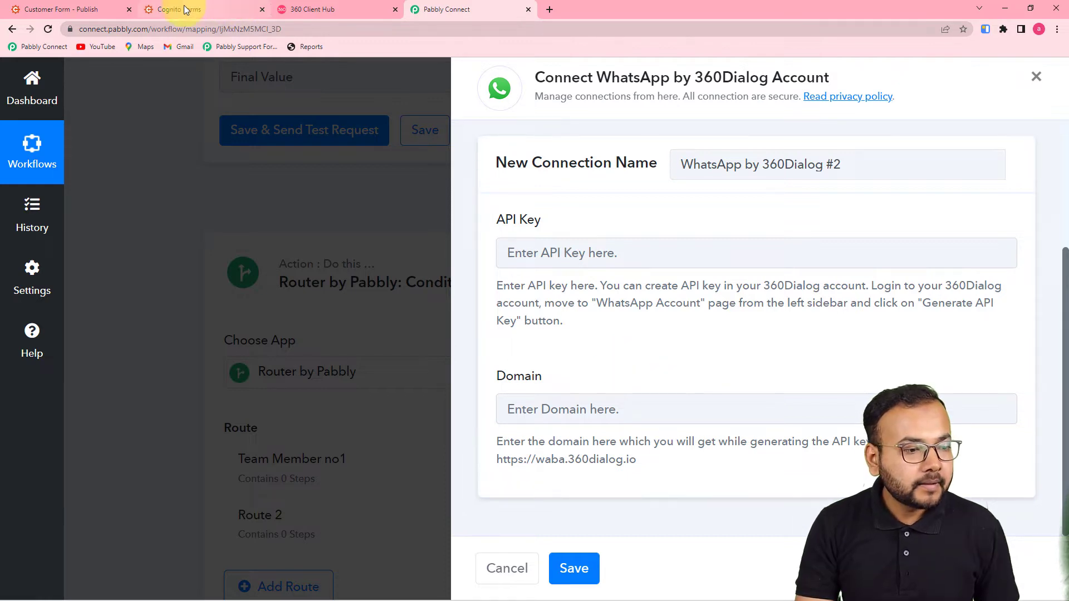
{"action": "left_click", "coordinate": [331, 8]}
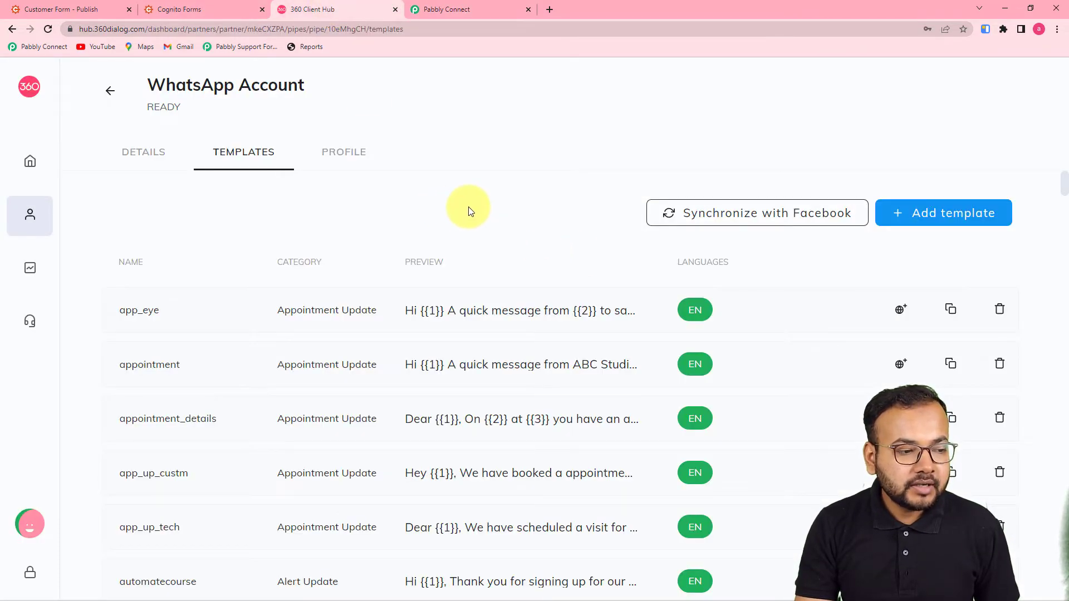
Review the single account on 360 Client Hub's WhatsApp Accounts page, then return to Pabbly Connect
{"action": "mouse_move", "coordinate": [136, 142]}
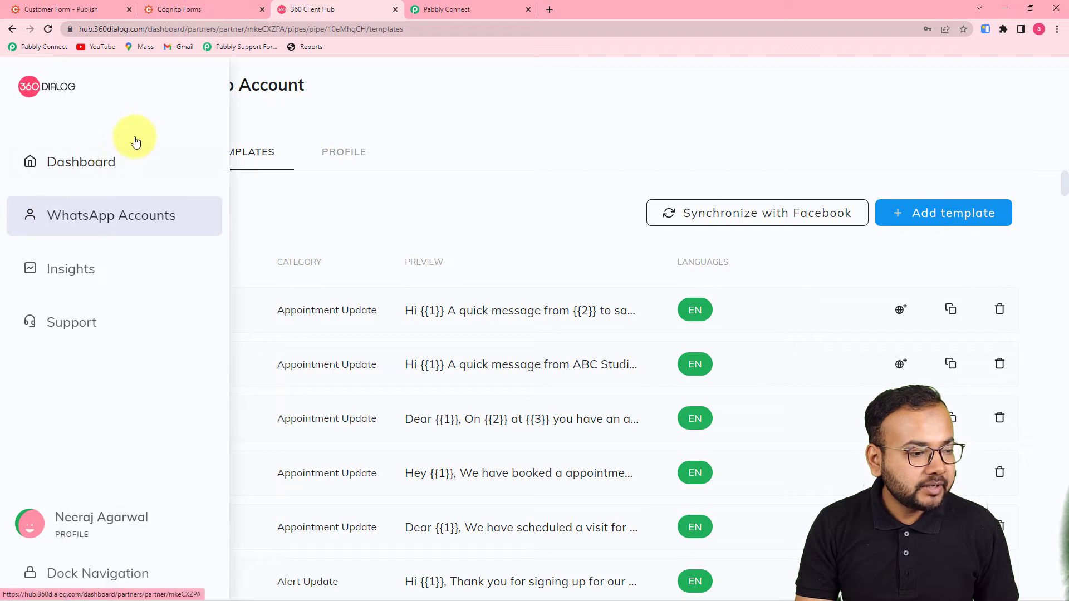
{"action": "left_click", "coordinate": [87, 231]}
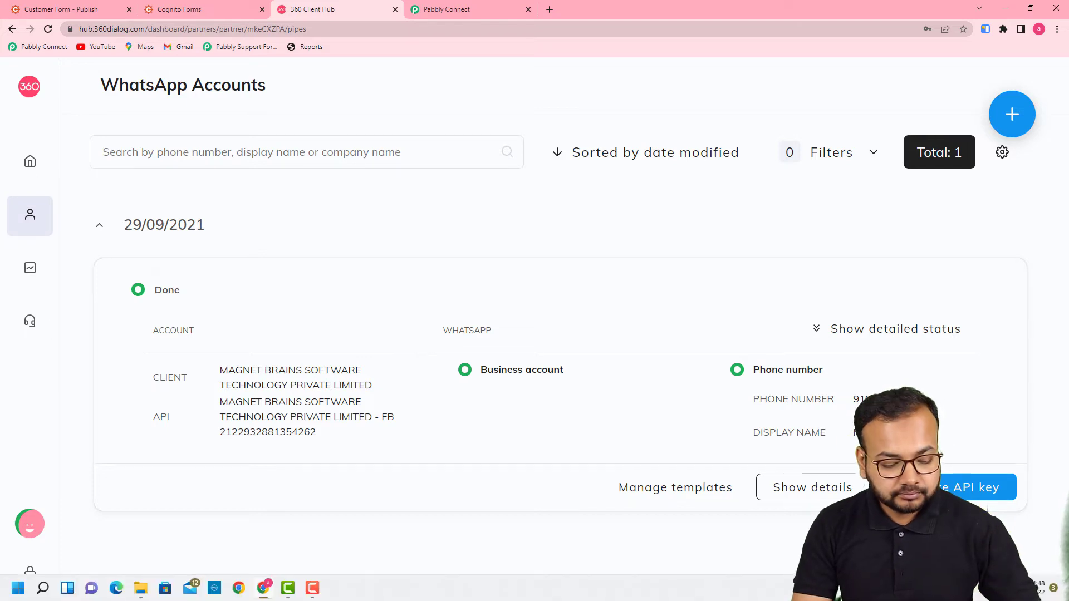
{"action": "left_click", "coordinate": [460, 9]}
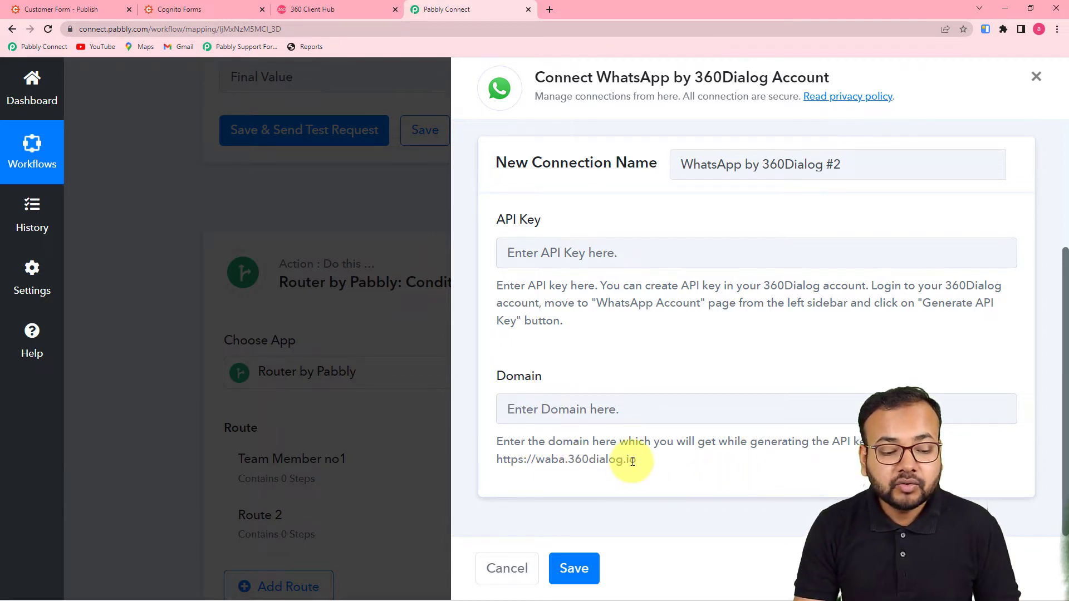
Connect the WhatsApp step through the existing Final Connection and save
{"action": "left_click_drag", "start_coordinate": [633, 461], "coordinate": [489, 461]}
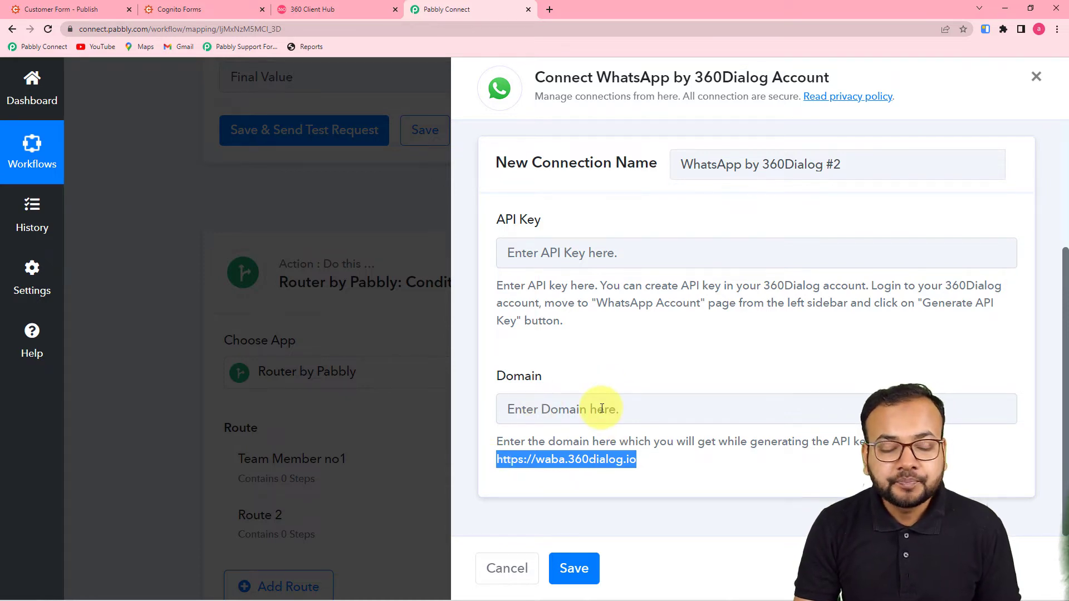
{"action": "left_click", "coordinate": [625, 327]}
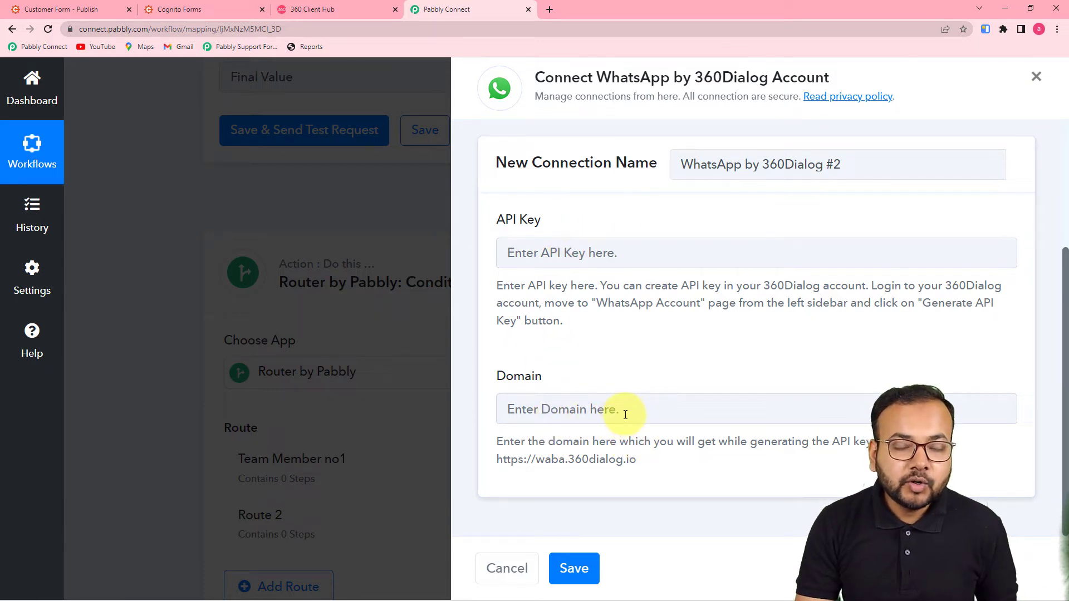
{"action": "scroll", "coordinate": [625, 414], "scroll_direction": "up", "scroll_amount": 2}
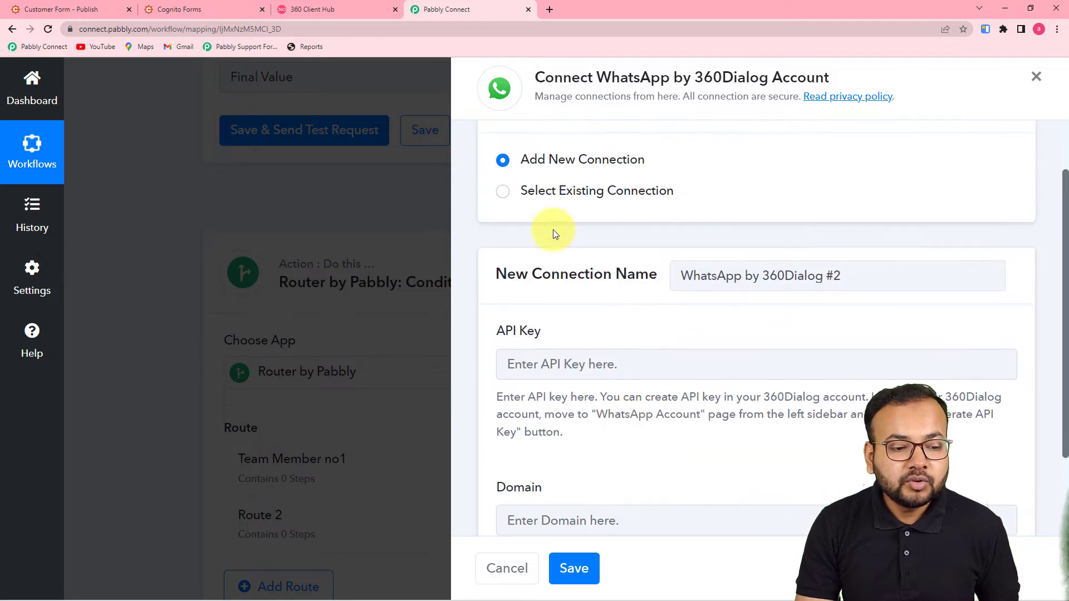
{"action": "left_click", "coordinate": [583, 190]}
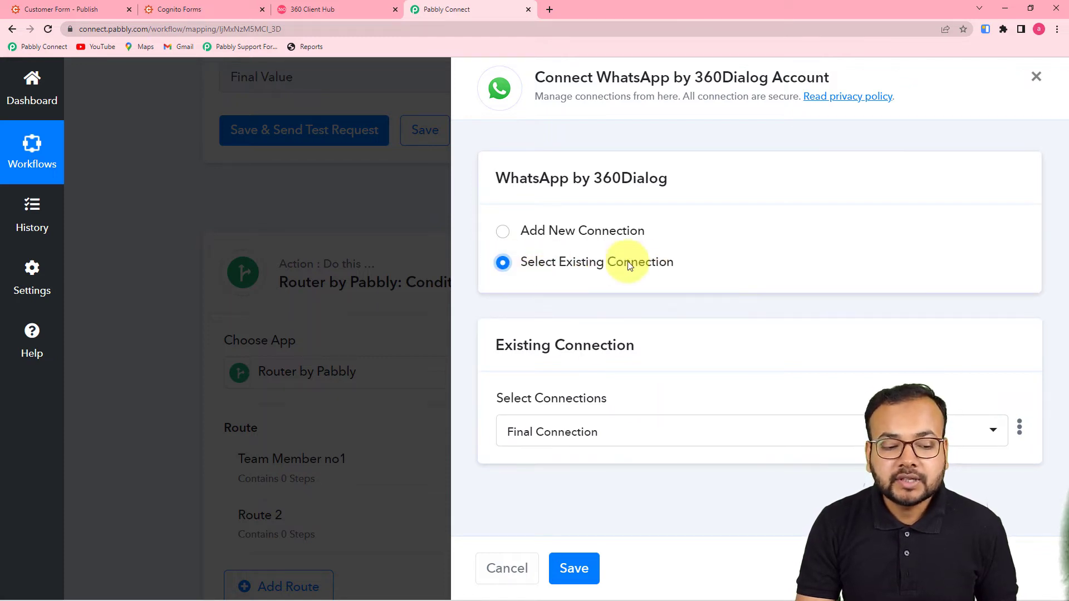
{"action": "left_click", "coordinate": [576, 569]}
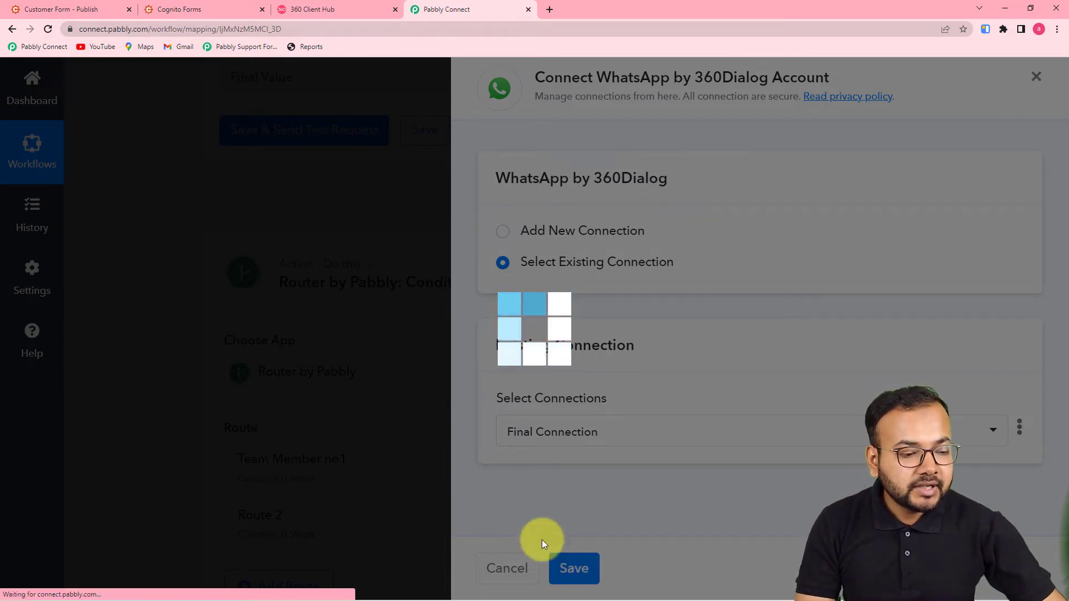
{"action": "scroll", "coordinate": [579, 420], "scroll_direction": "down", "scroll_amount": 2}
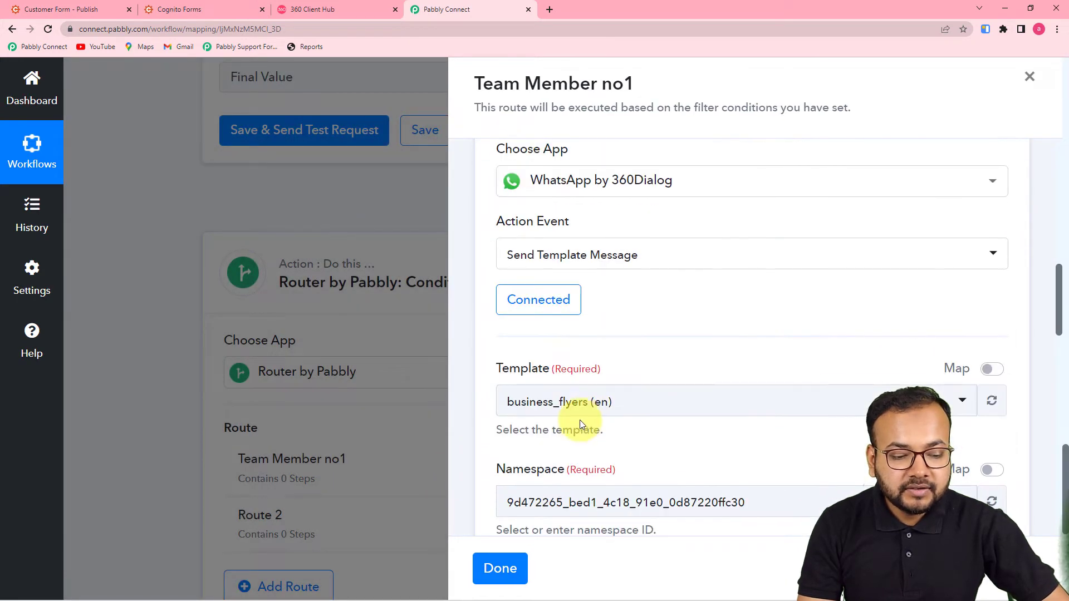
Check the Template, Namespace and Language Code (en) fields, then switch to 360 Client Hub
{"action": "scroll", "coordinate": [563, 366], "scroll_direction": "down", "scroll_amount": 1}
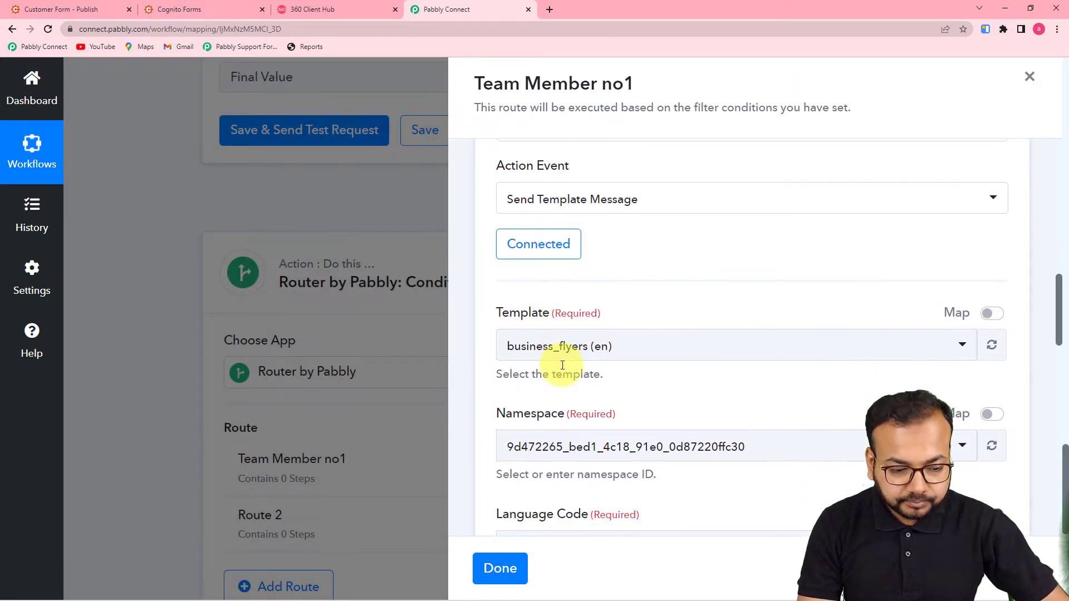
{"action": "scroll", "coordinate": [707, 391], "scroll_direction": "down", "scroll_amount": 2}
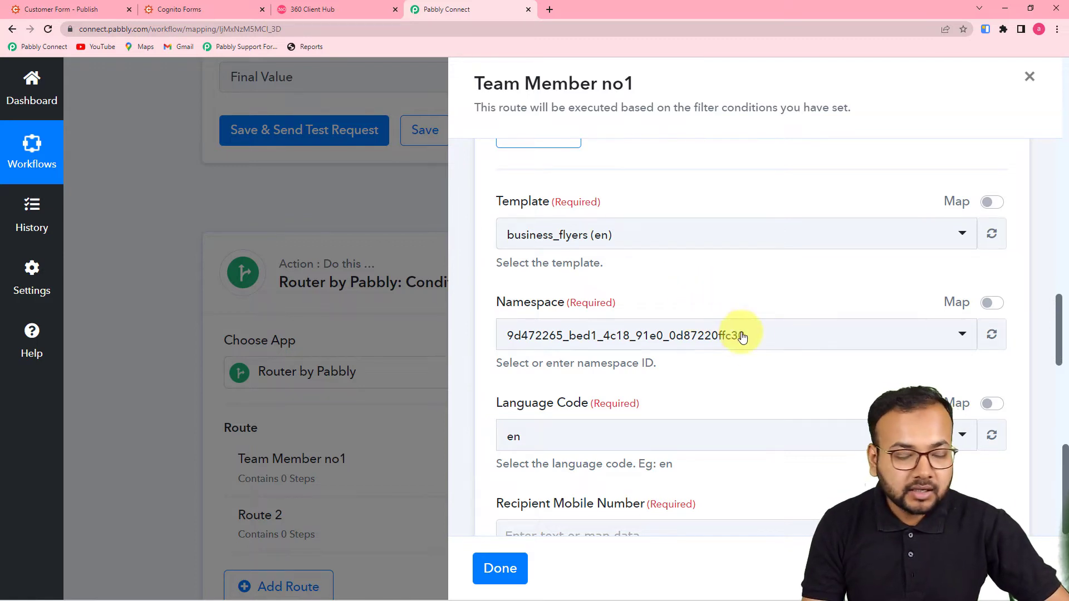
{"action": "left_click", "coordinate": [305, 13]}
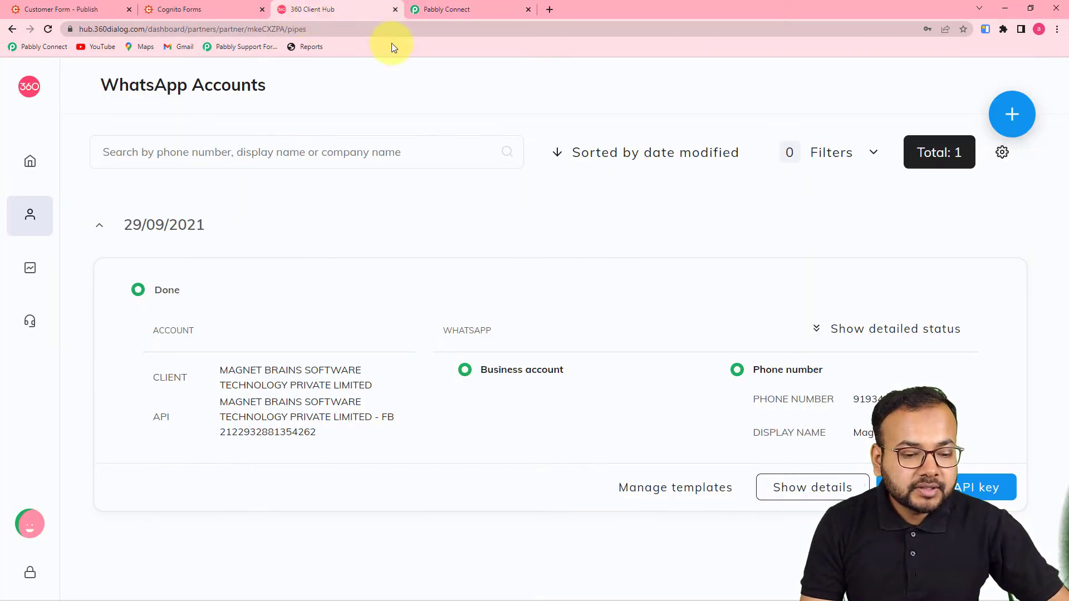
Preview the account's message templates, including automatecourse, then start a new template
{"action": "left_click", "coordinate": [663, 487]}
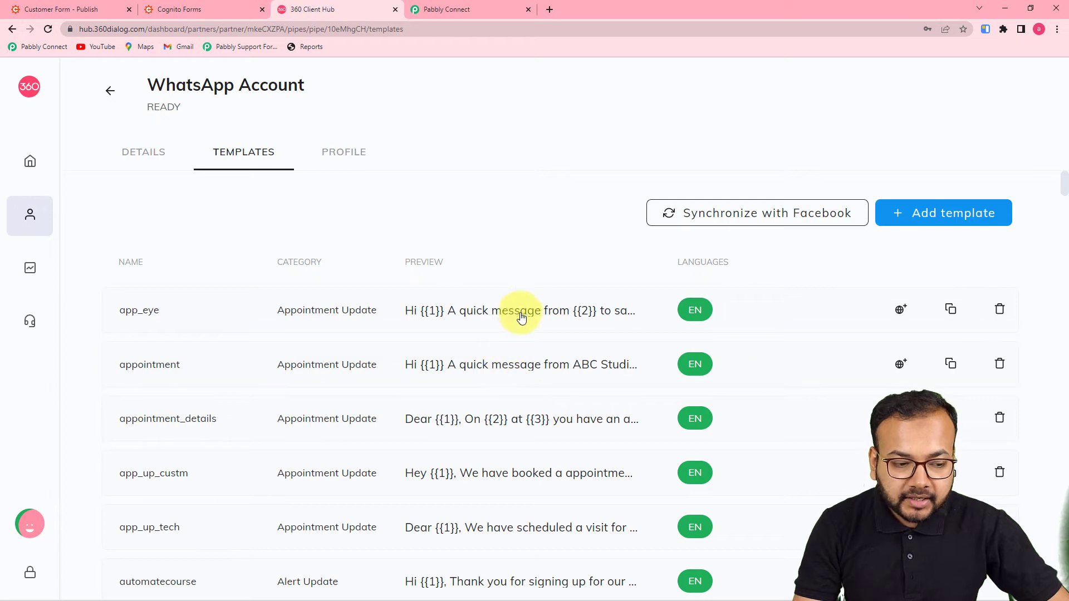
{"action": "scroll", "coordinate": [520, 317], "scroll_direction": "down", "scroll_amount": 6}
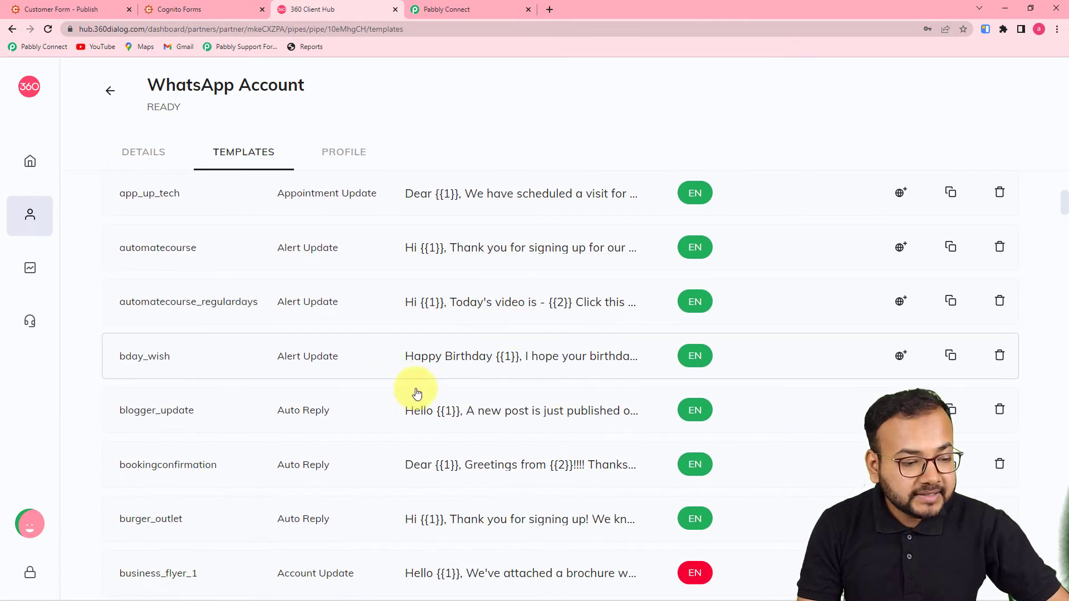
{"action": "left_click", "coordinate": [477, 362]}
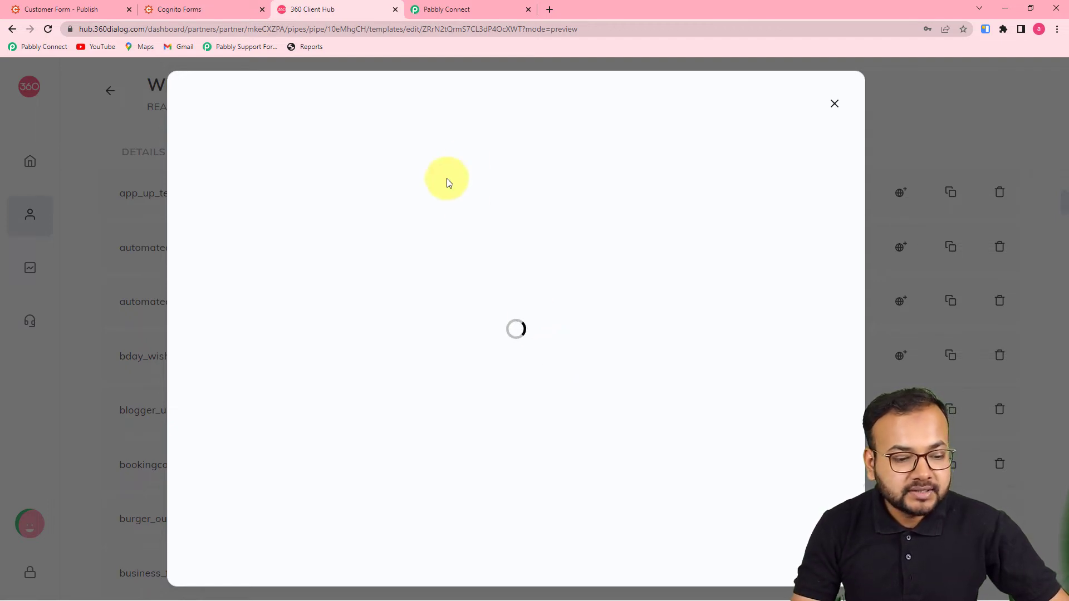
{"action": "left_click", "coordinate": [833, 104]}
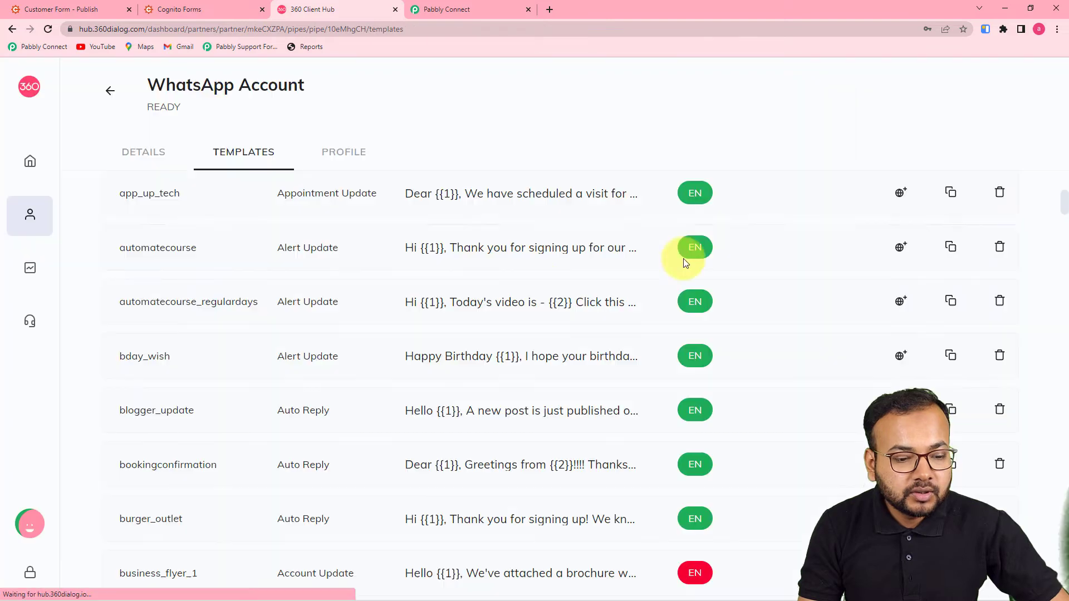
{"action": "left_click", "coordinate": [572, 245]}
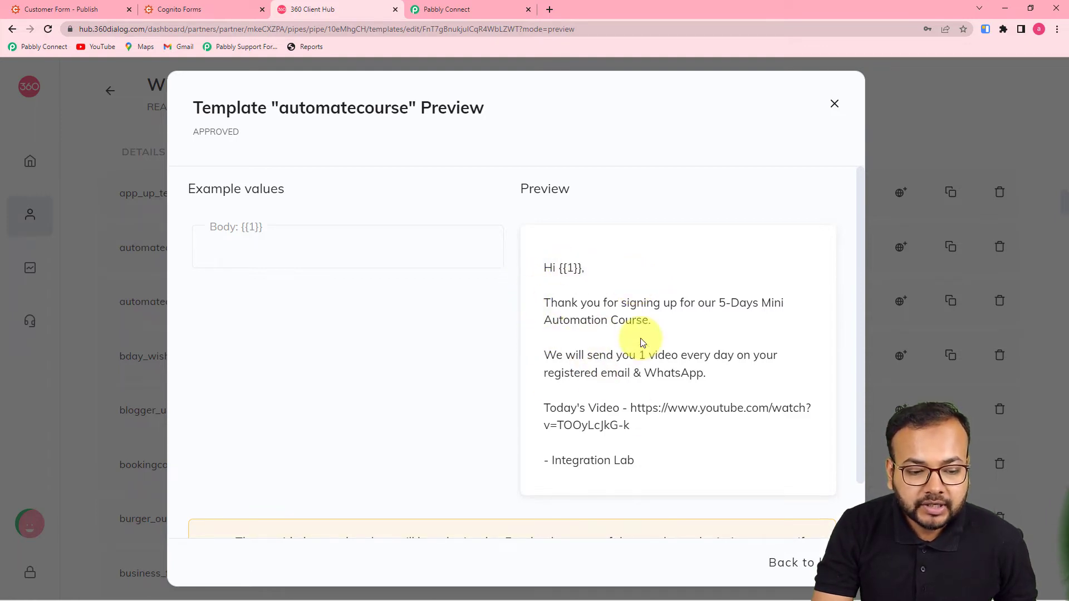
{"action": "left_click", "coordinate": [834, 104]}
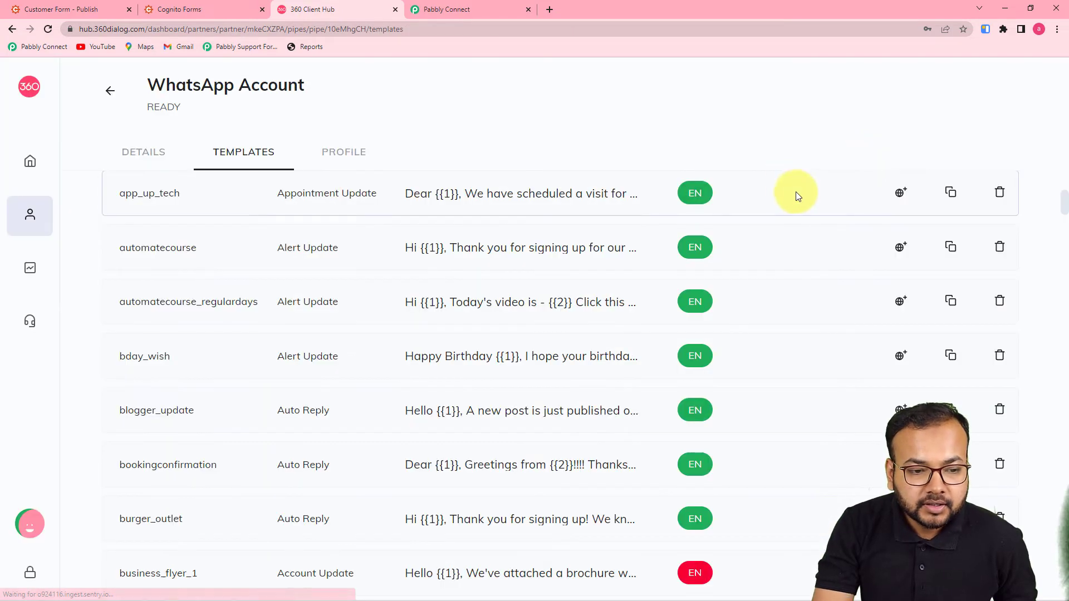
{"action": "left_click", "coordinate": [918, 217]}
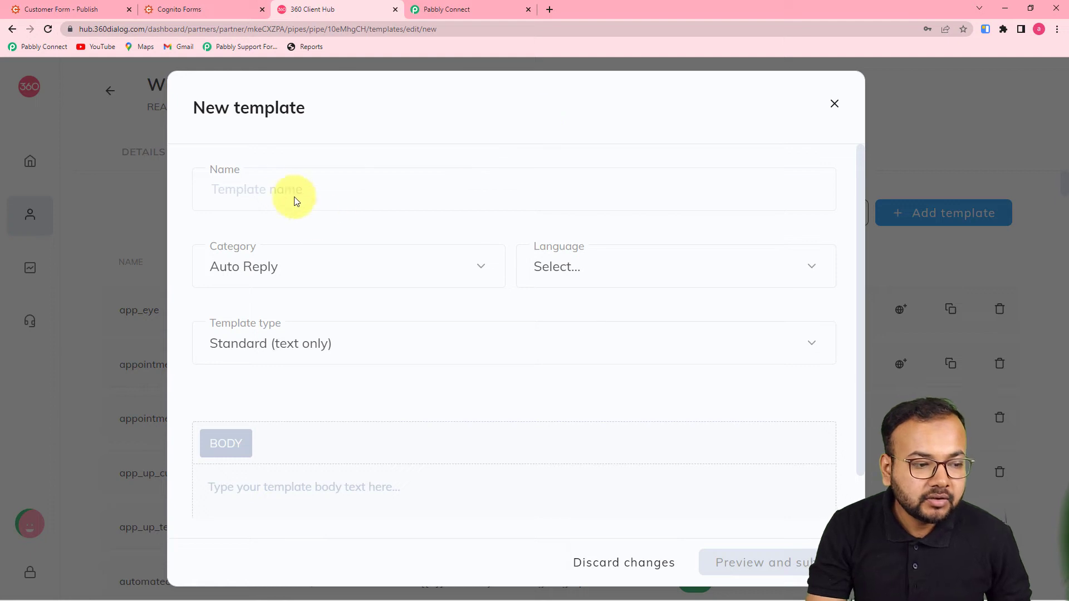
Look over the New template form's name and body fields, then discard the form unsaved
{"action": "left_click", "coordinate": [286, 191]}
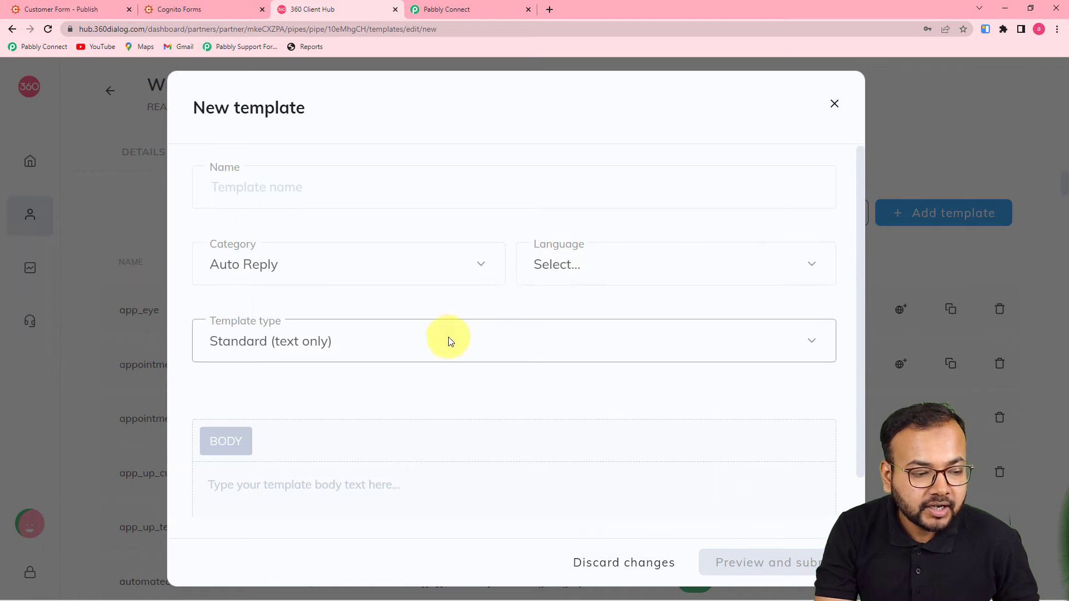
{"action": "scroll", "coordinate": [446, 337], "scroll_direction": "down", "scroll_amount": 1}
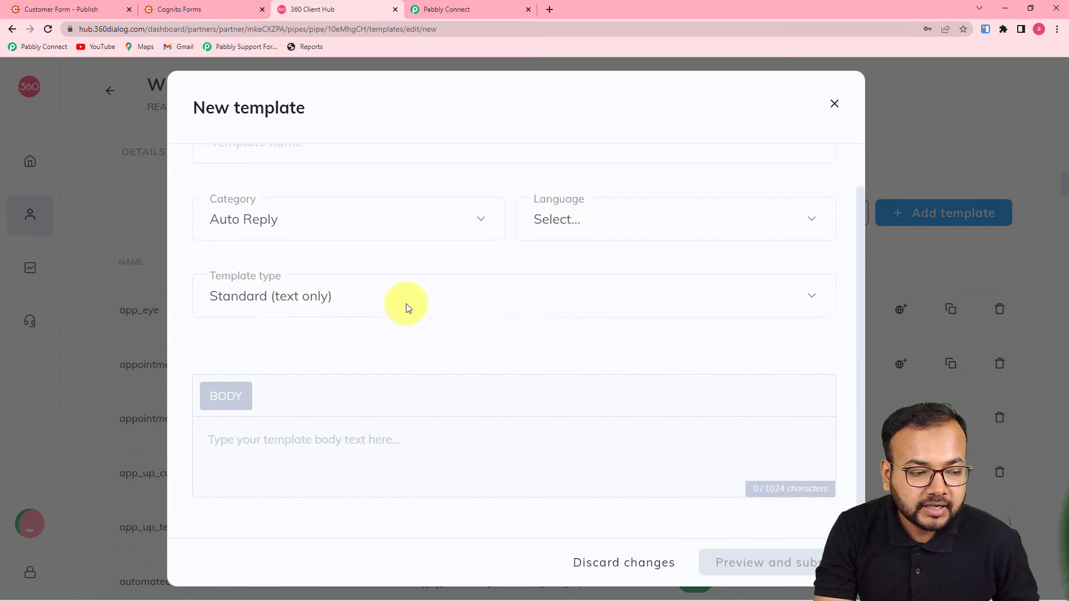
{"action": "left_click", "coordinate": [404, 440]}
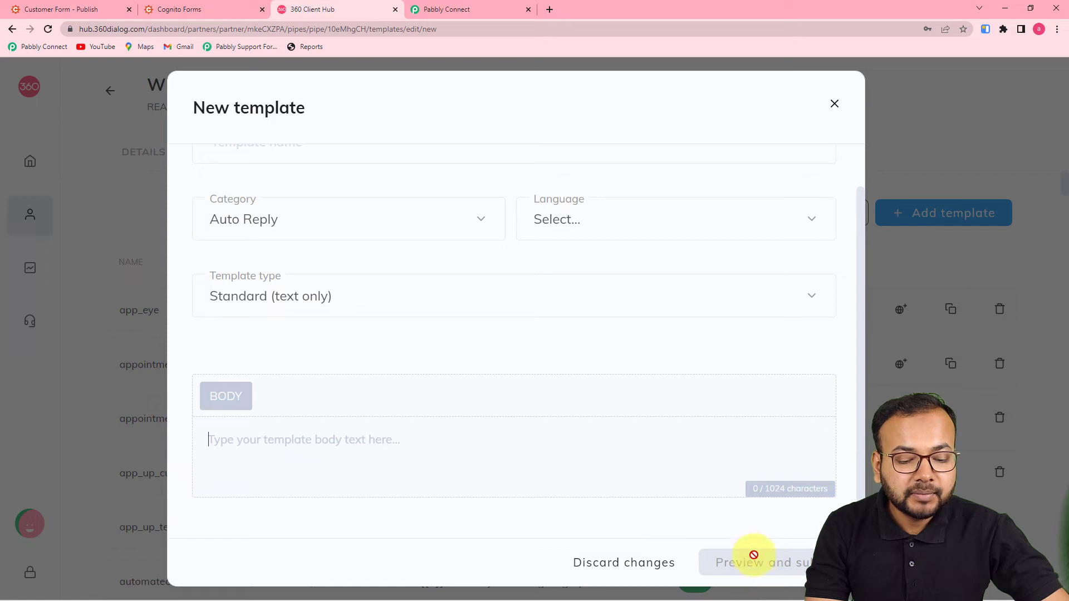
{"action": "left_click", "coordinate": [834, 105]}
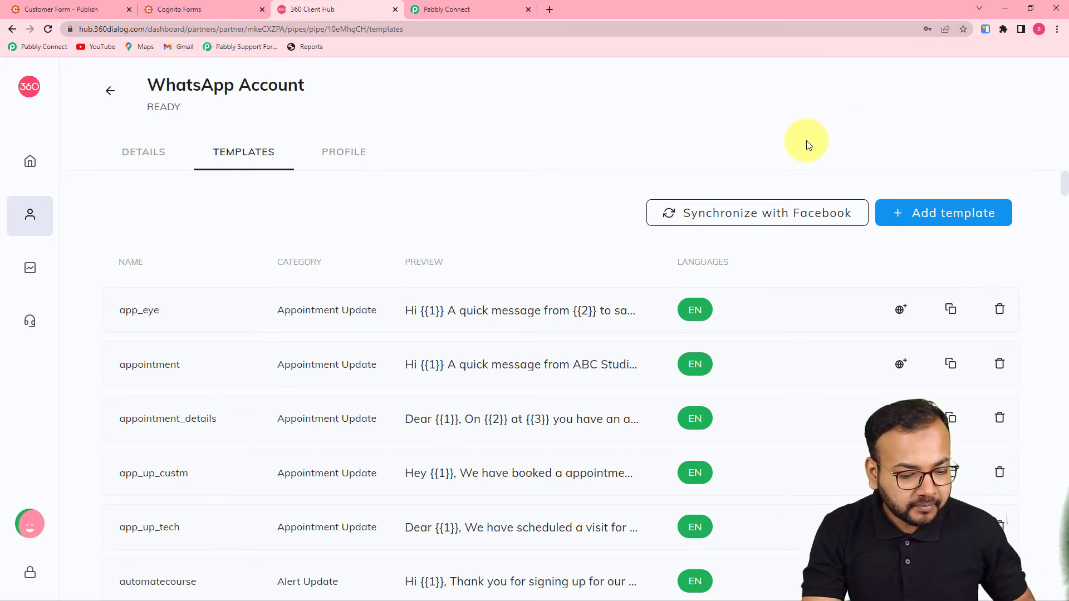
Find the lead_ran template with a page search for 'lead_', preview it, then return to Pabbly Connect
{"action": "key", "text": "ctrl+f"}
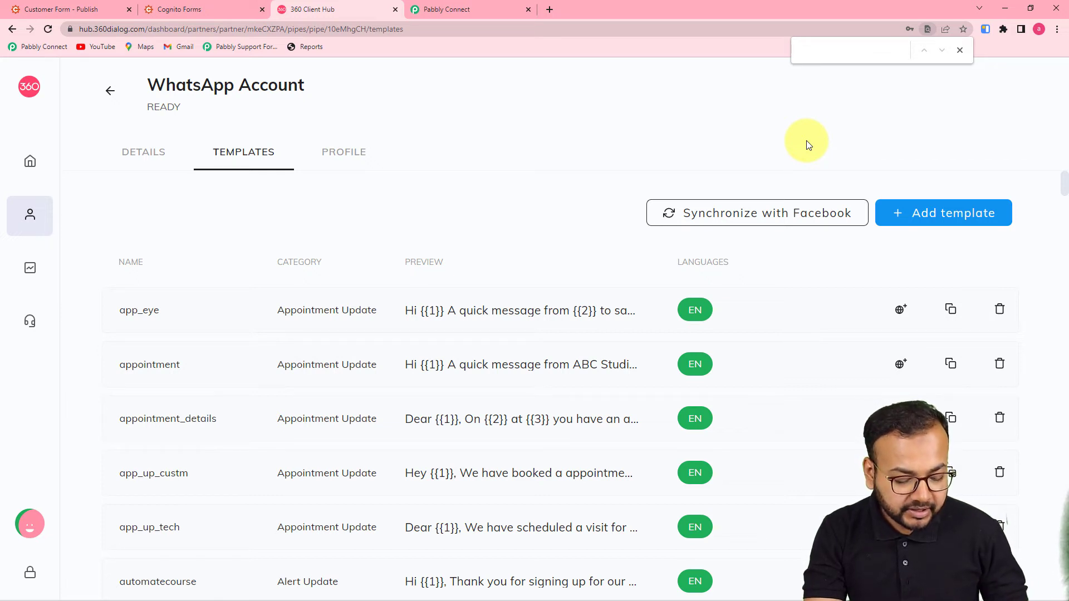
{"action": "type", "text": "lead"}
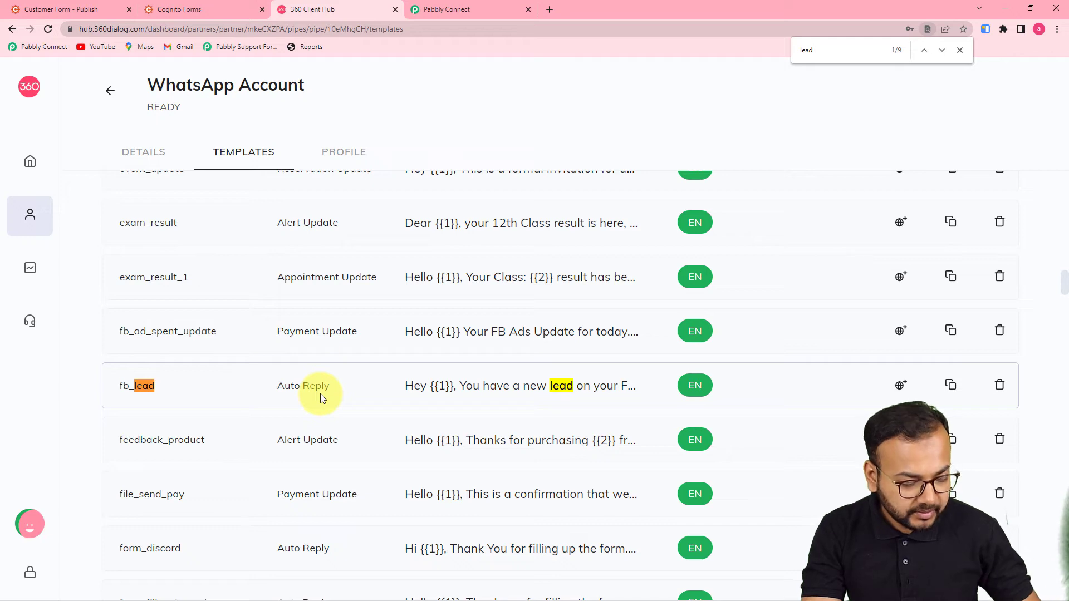
{"action": "type", "text": "_"}
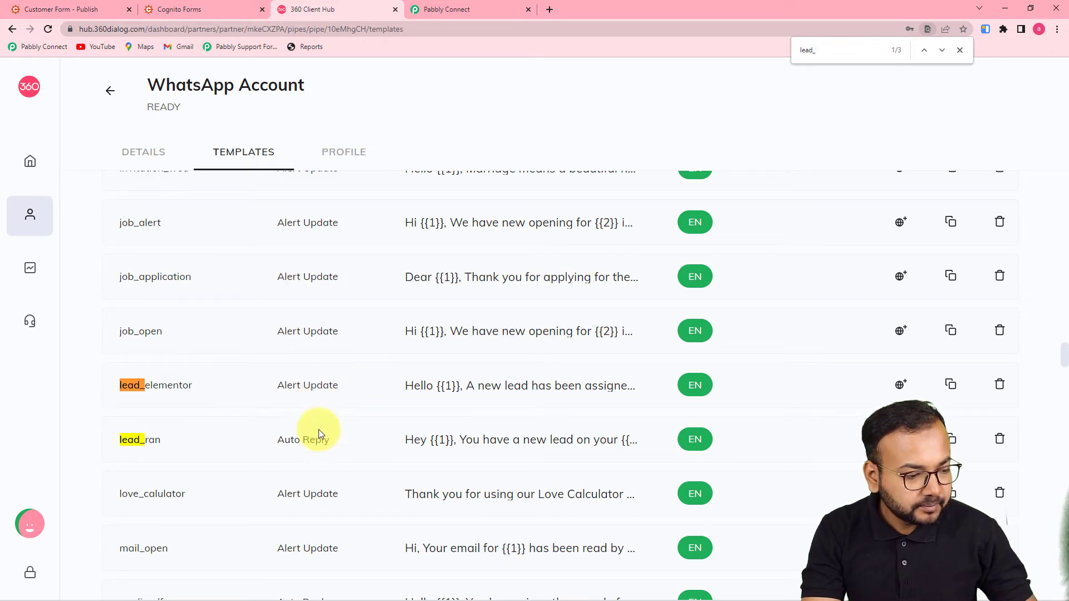
{"action": "left_click", "coordinate": [432, 440]}
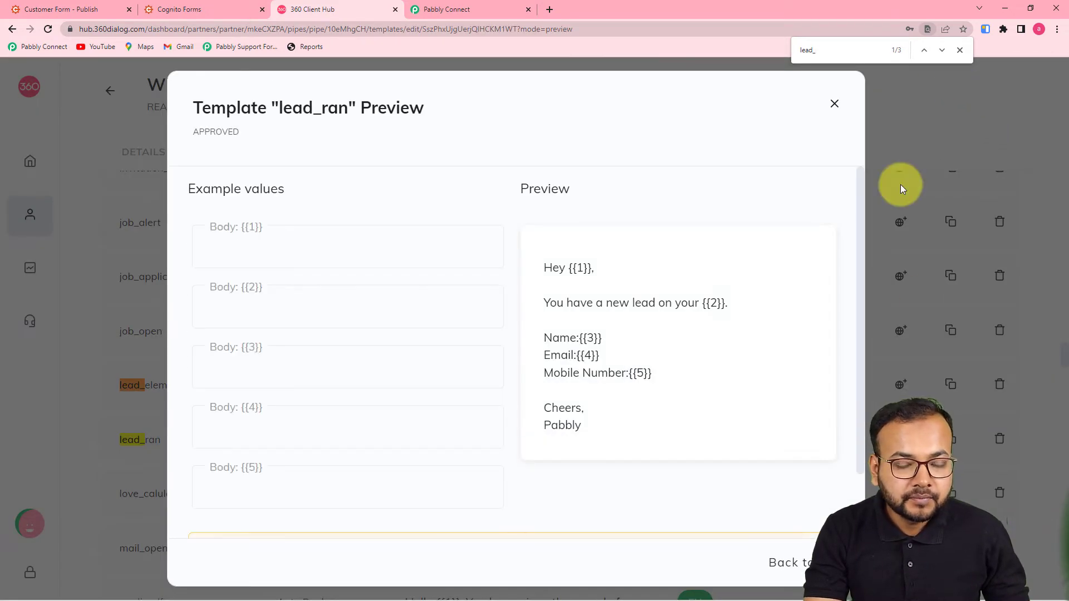
{"action": "left_click", "coordinate": [959, 50]}
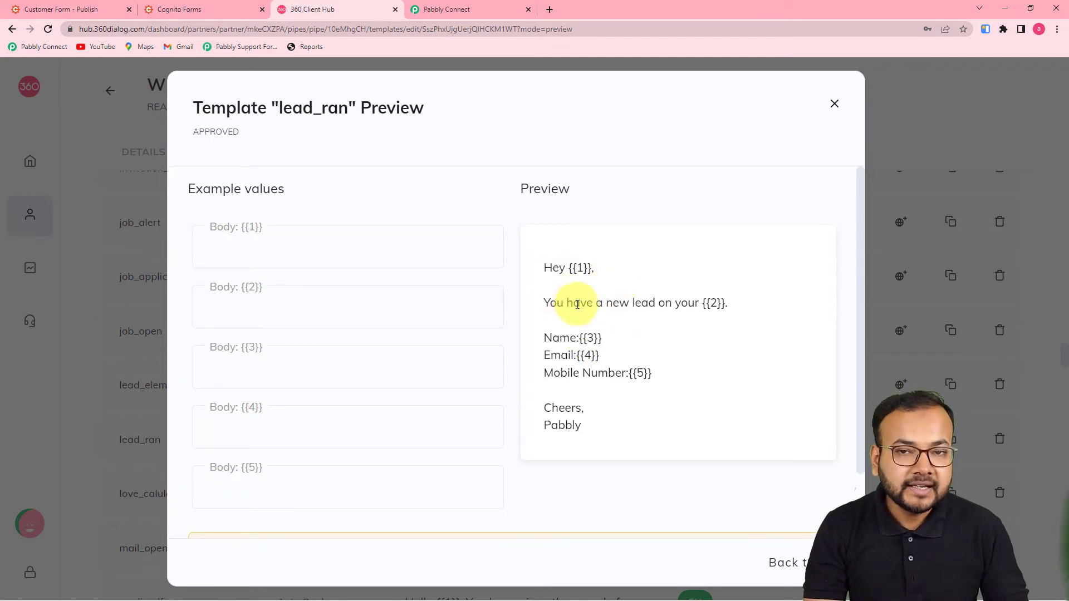
{"action": "left_click", "coordinate": [461, 8]}
{"action": "scroll", "coordinate": [580, 343], "scroll_direction": "down", "scroll_amount": 2}
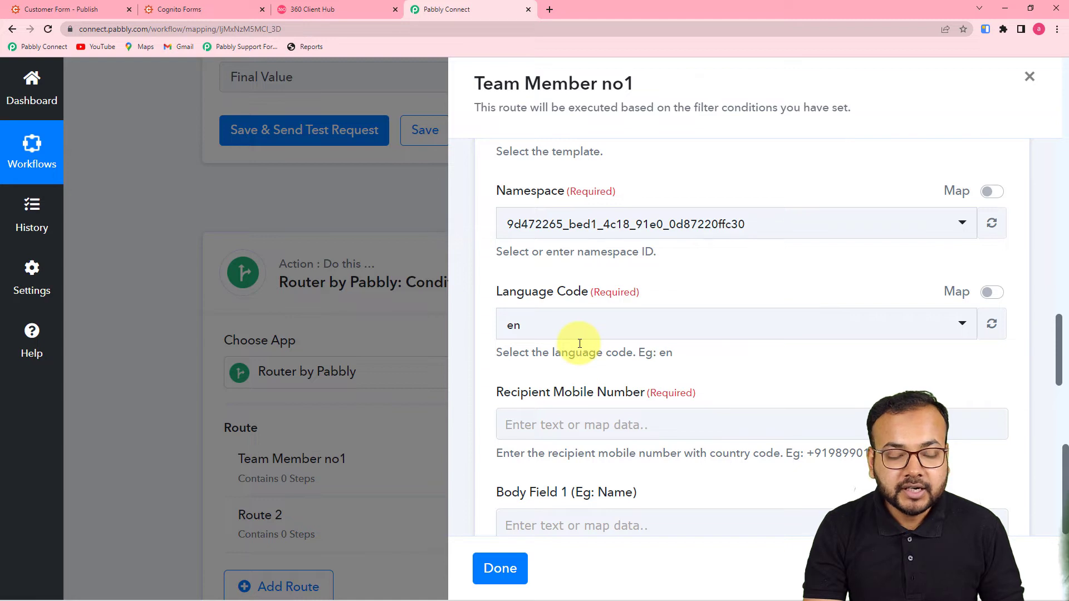
Search 'lea' in the Template dropdown and select lead_ran (en)
{"action": "scroll", "coordinate": [579, 343], "scroll_direction": "up", "scroll_amount": 2}
{"action": "left_click", "coordinate": [621, 239]}
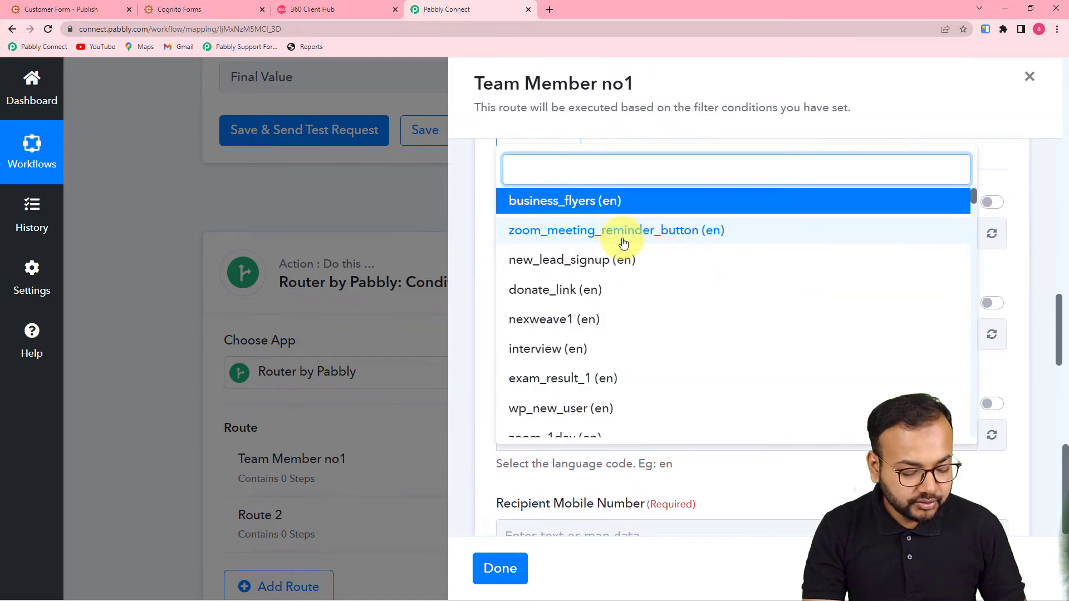
{"action": "type", "text": "lea"}
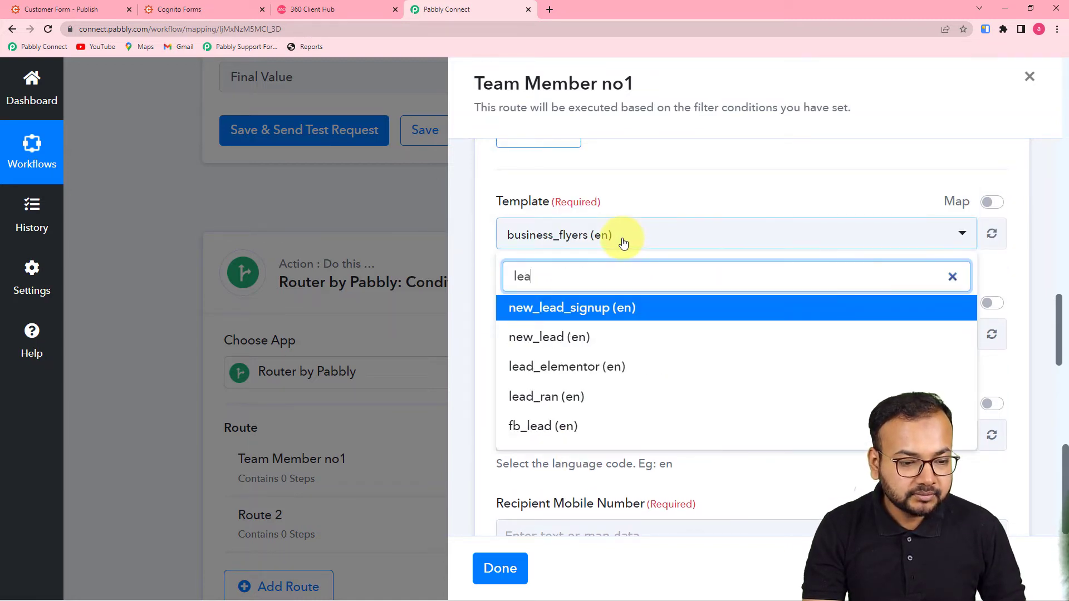
{"action": "left_click", "coordinate": [573, 396]}
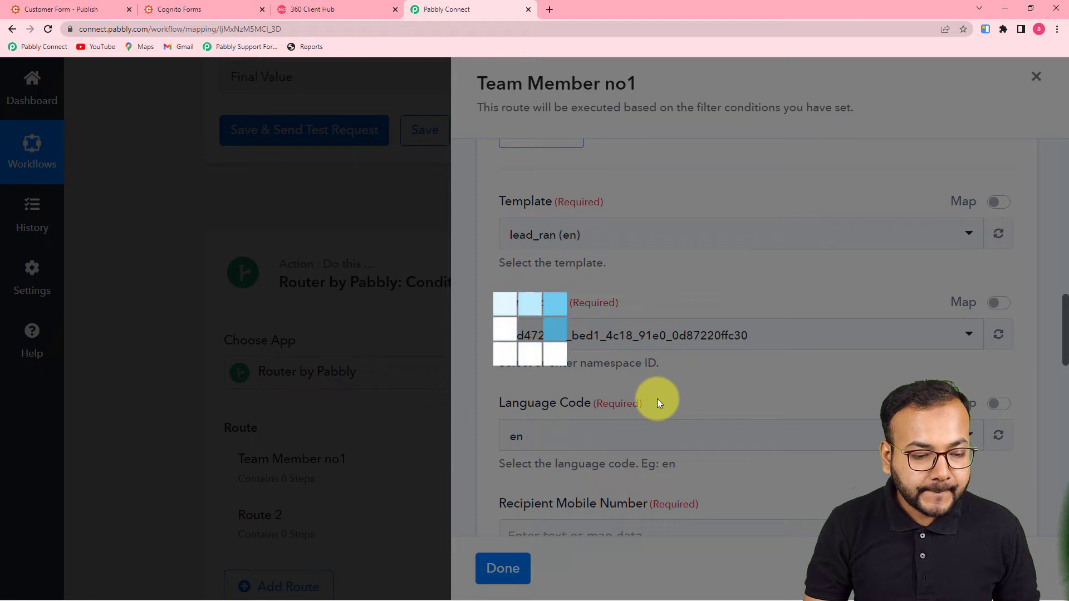
Type the team member's mobile number, starting with the + country code, into Recipient Mobile Number
{"action": "scroll", "coordinate": [657, 399], "scroll_direction": "down", "scroll_amount": 4}
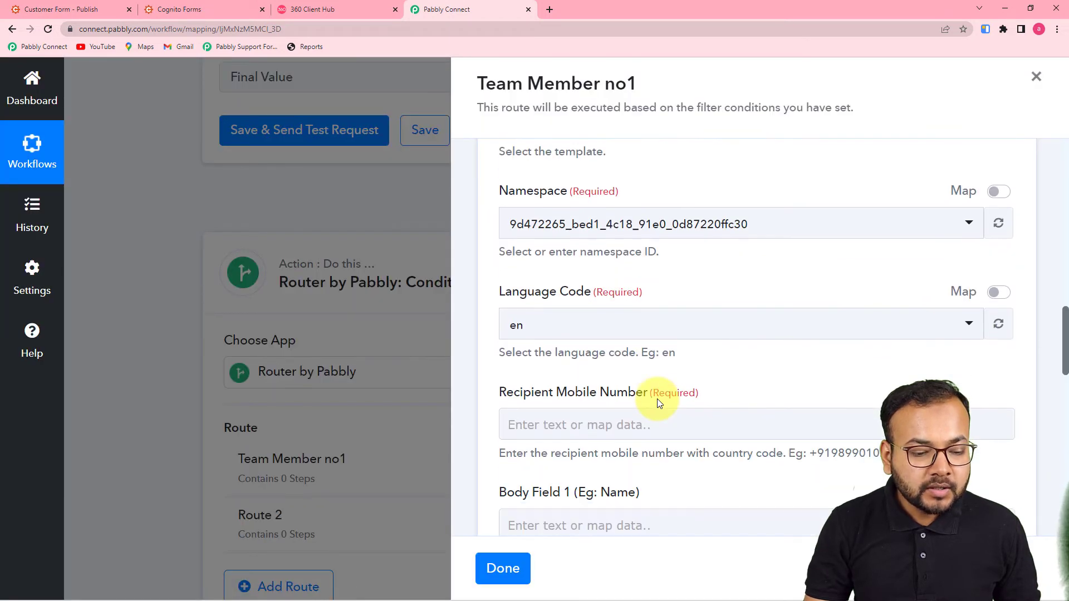
{"action": "scroll", "coordinate": [657, 398], "scroll_direction": "up", "scroll_amount": 2}
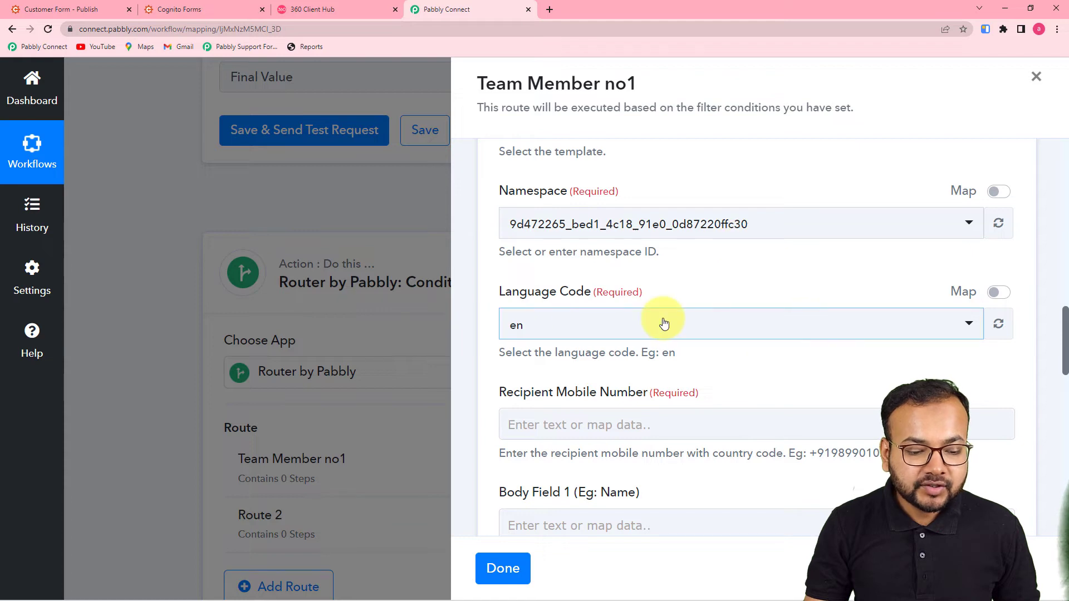
{"action": "scroll", "coordinate": [665, 323], "scroll_direction": "down", "scroll_amount": 1}
{"action": "scroll", "coordinate": [665, 322], "scroll_direction": "down", "scroll_amount": 2}
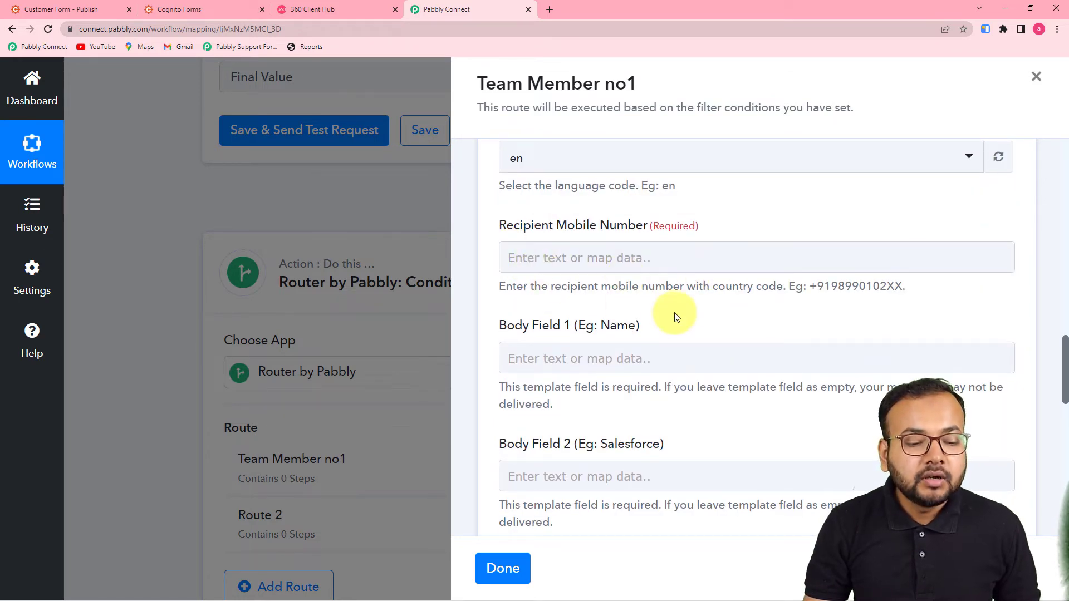
{"action": "left_click", "coordinate": [699, 253]}
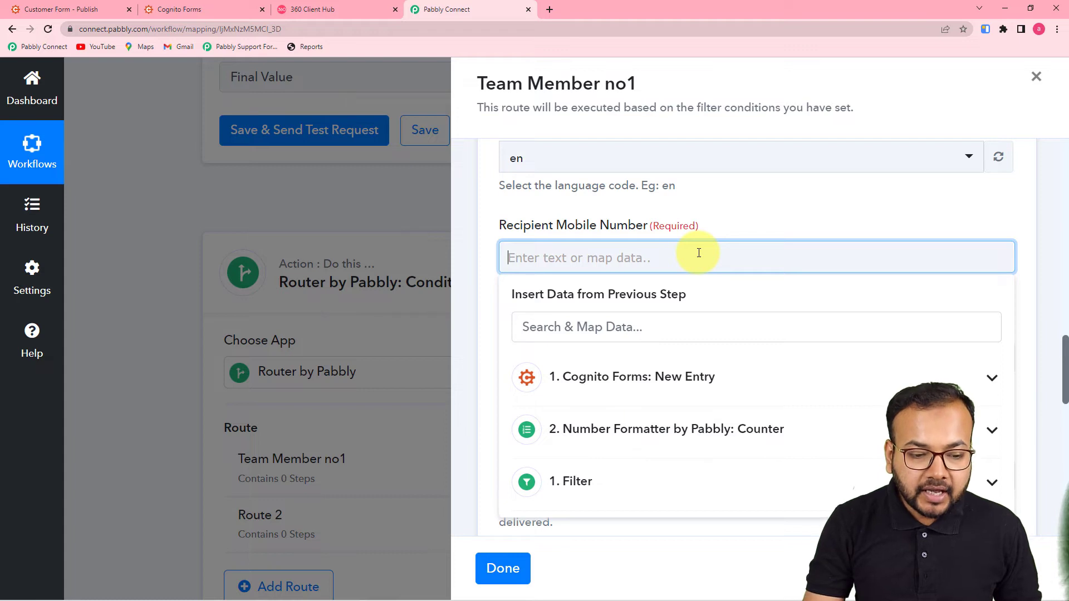
{"action": "left_click", "coordinate": [738, 216]}
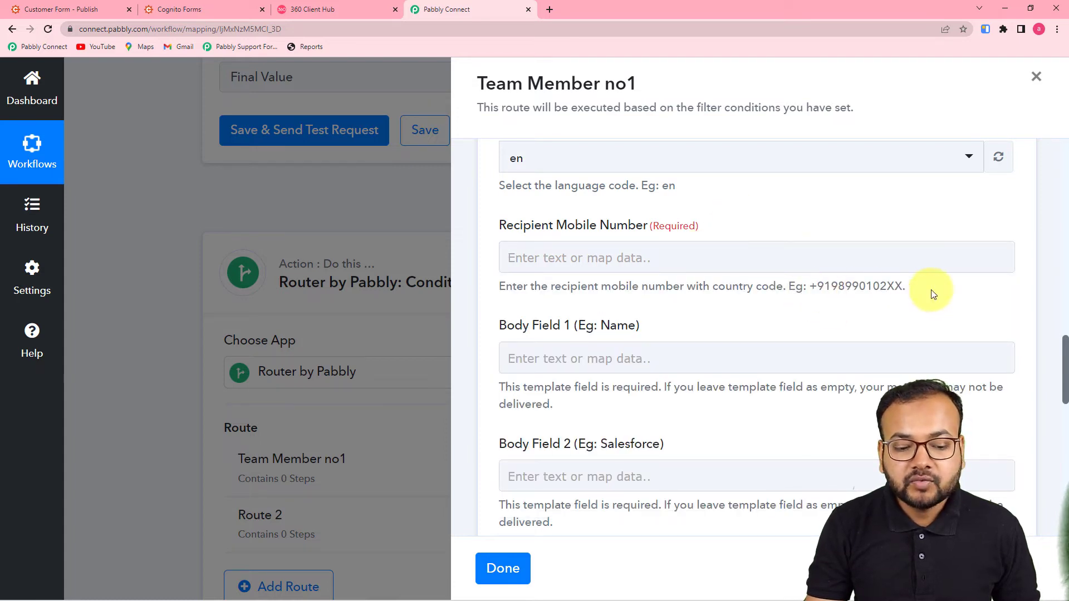
{"action": "left_click", "coordinate": [758, 251]}
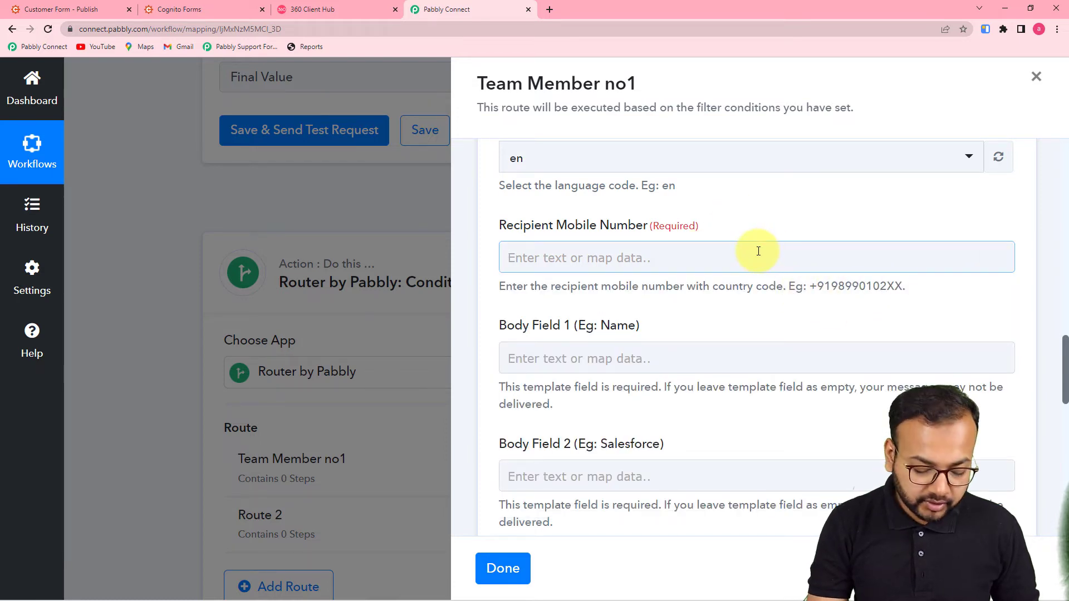
{"action": "left_click", "coordinate": [758, 251]}
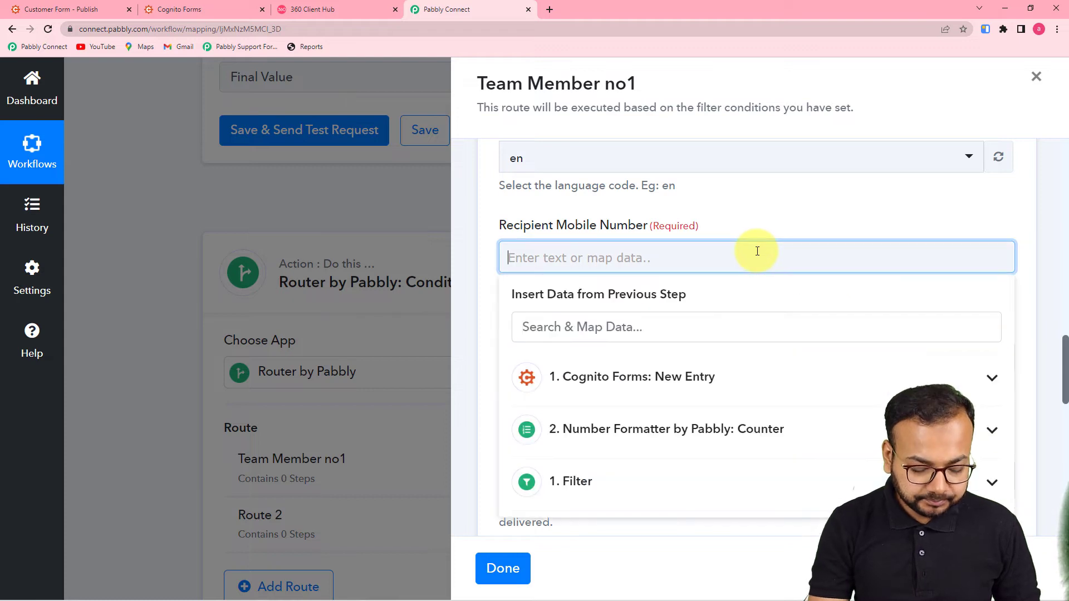
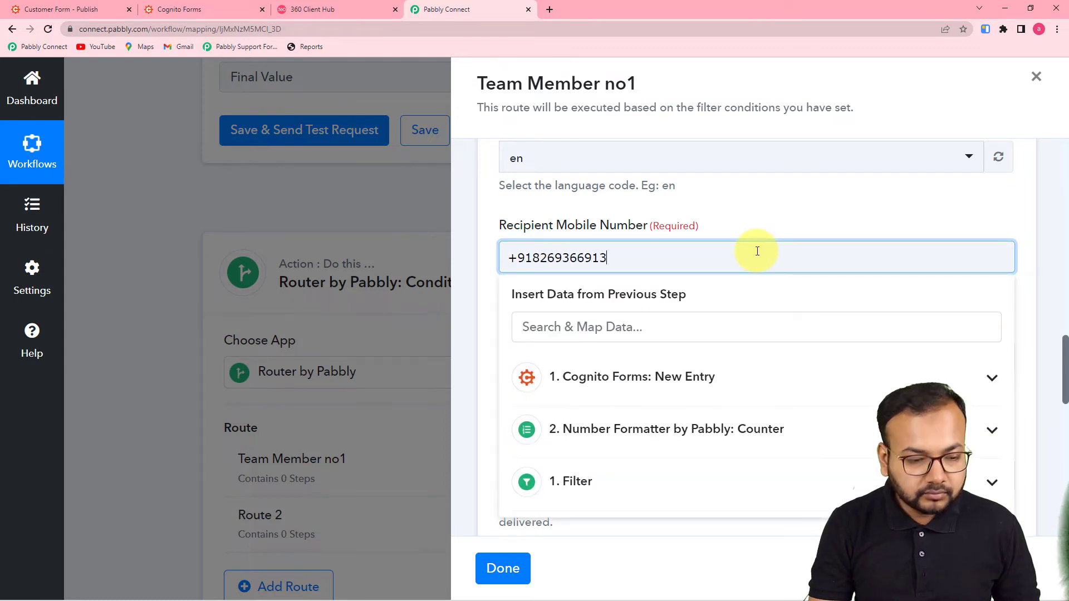
{"action": "left_click", "coordinate": [778, 221]}
Map the Cognito Forms New Entry full name into Body Field 1
{"action": "scroll", "coordinate": [772, 202], "scroll_direction": "down", "scroll_amount": 4}
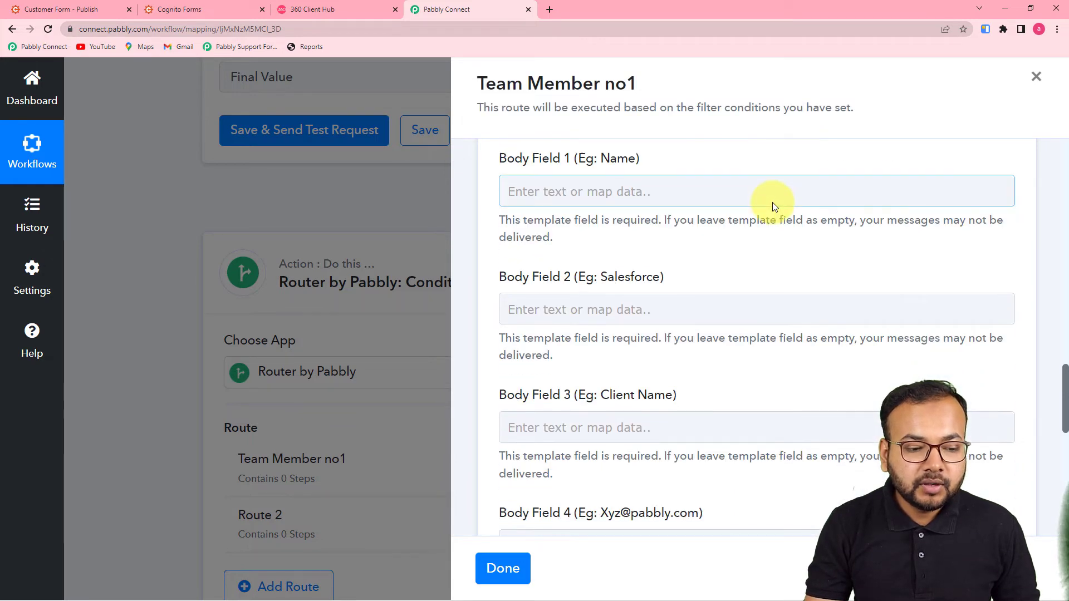
{"action": "scroll", "coordinate": [579, 223], "scroll_direction": "down", "scroll_amount": 2}
{"action": "scroll", "coordinate": [613, 228], "scroll_direction": "up", "scroll_amount": 2}
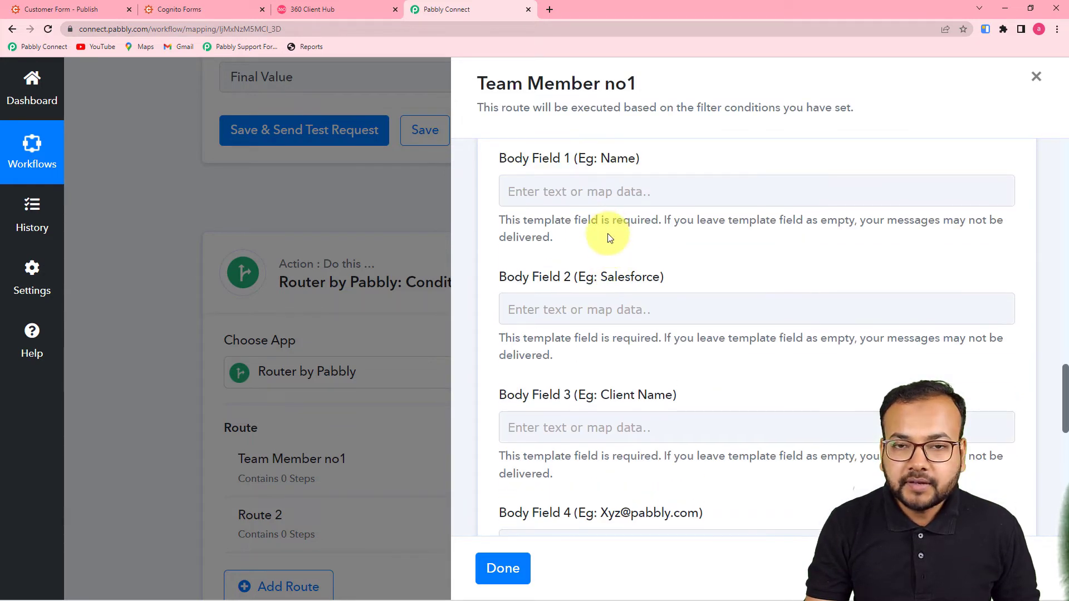
{"action": "scroll", "coordinate": [608, 239], "scroll_direction": "up", "scroll_amount": 1}
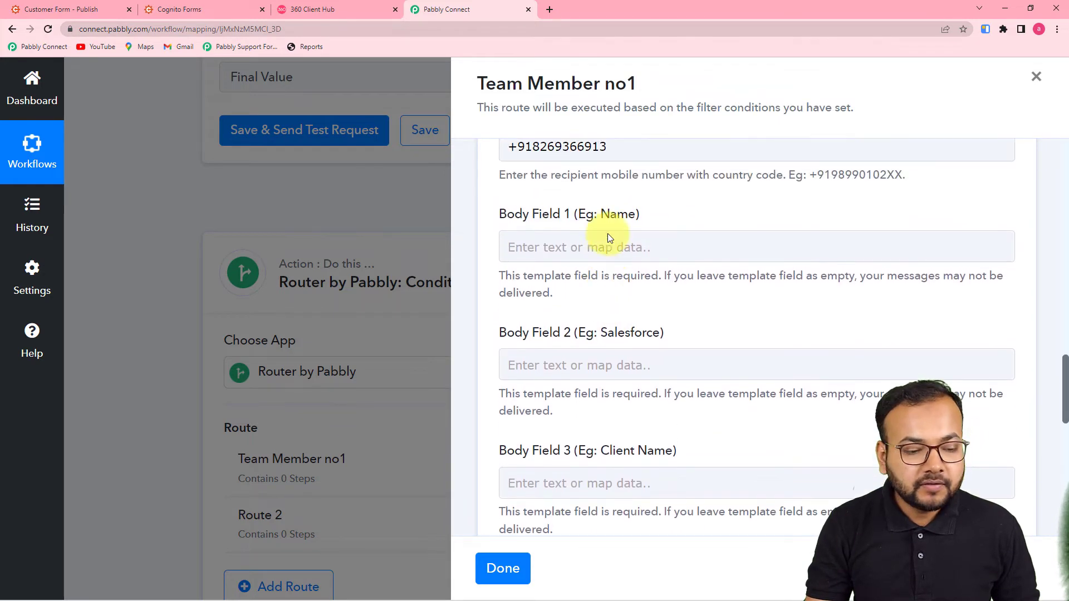
{"action": "left_click", "coordinate": [577, 247]}
{"action": "scroll", "coordinate": [576, 246], "scroll_direction": "down", "scroll_amount": 1}
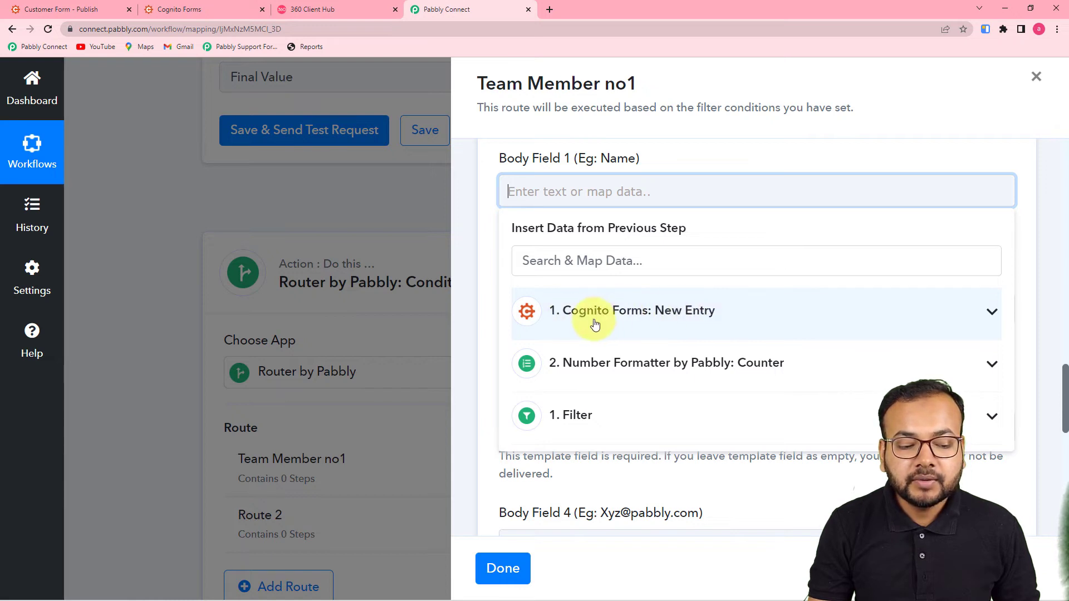
{"action": "left_click", "coordinate": [670, 323]}
{"action": "scroll", "coordinate": [659, 381], "scroll_direction": "down", "scroll_amount": 5}
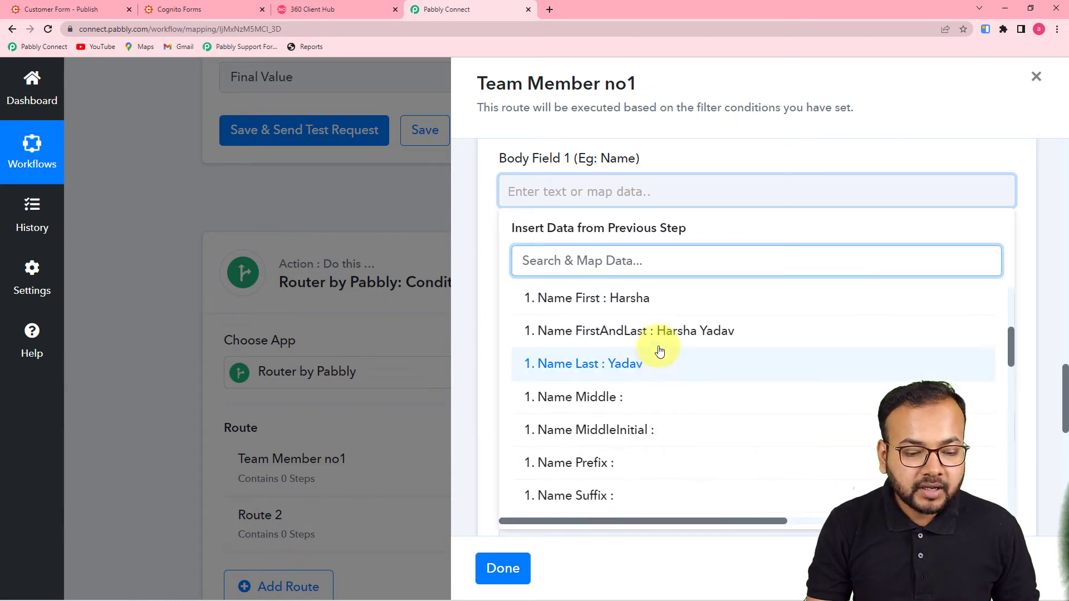
{"action": "left_click", "coordinate": [674, 334]}
{"action": "left_click", "coordinate": [488, 256]}
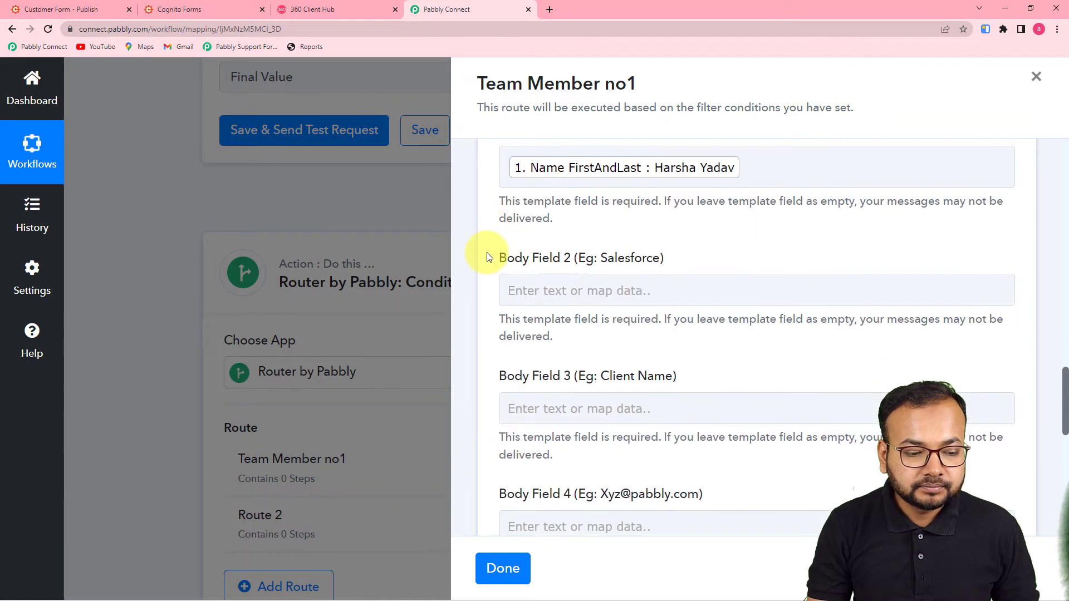
{"action": "scroll", "coordinate": [486, 252], "scroll_direction": "down", "scroll_amount": 2}
After checking the lead_ran placeholders, replace Body Field 1's mapped name with the team member's typed name
{"action": "left_click", "coordinate": [329, 8]}
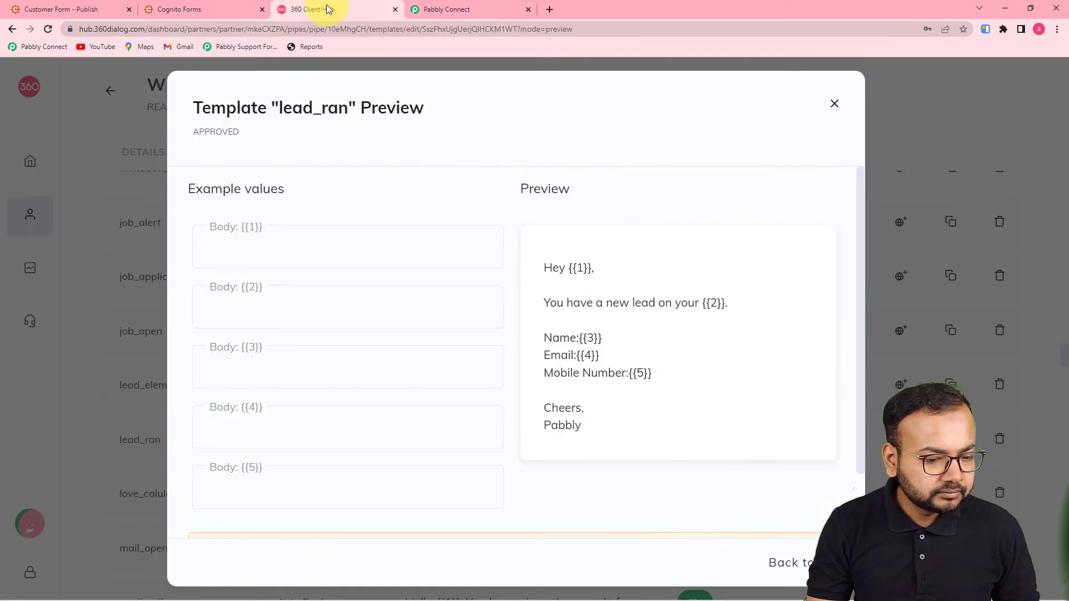
{"action": "left_click", "coordinate": [498, 2]}
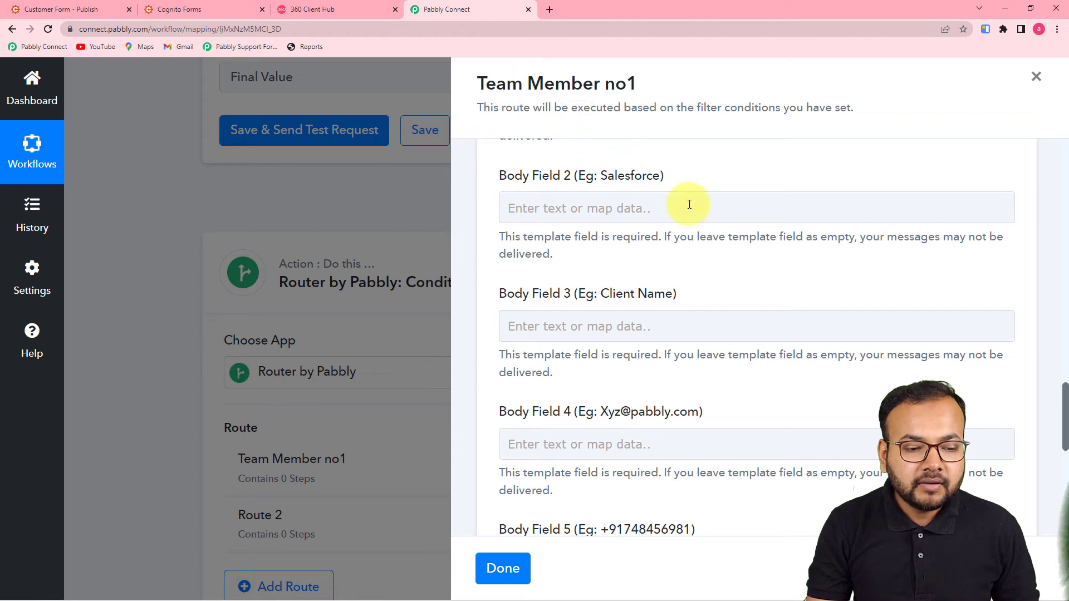
{"action": "scroll", "coordinate": [689, 204], "scroll_direction": "up", "scroll_amount": 2}
{"action": "left_click", "coordinate": [776, 203]}
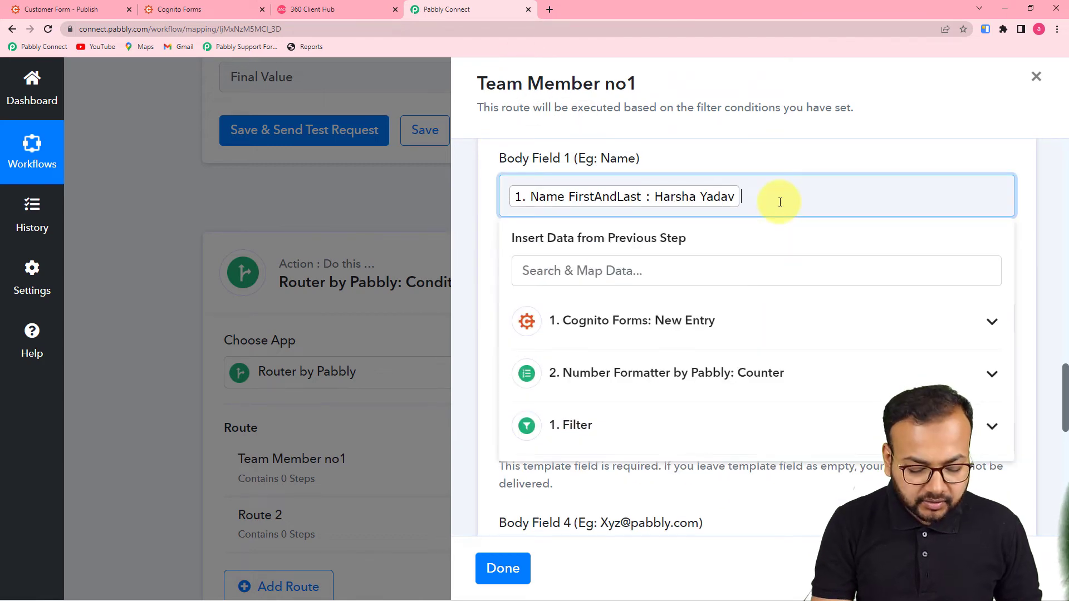
{"action": "key", "text": "BackSpace"}
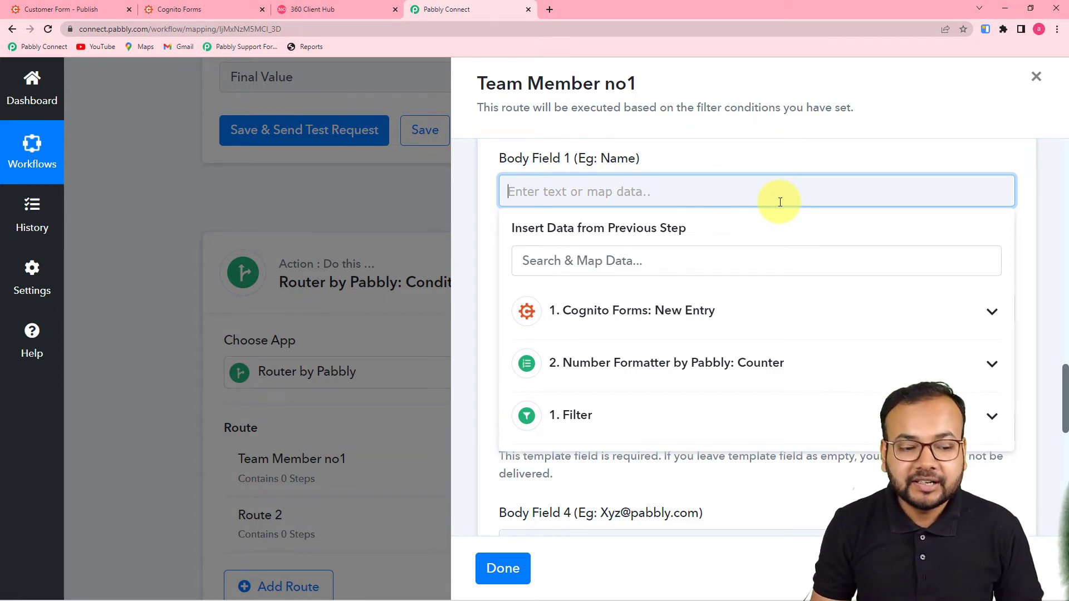
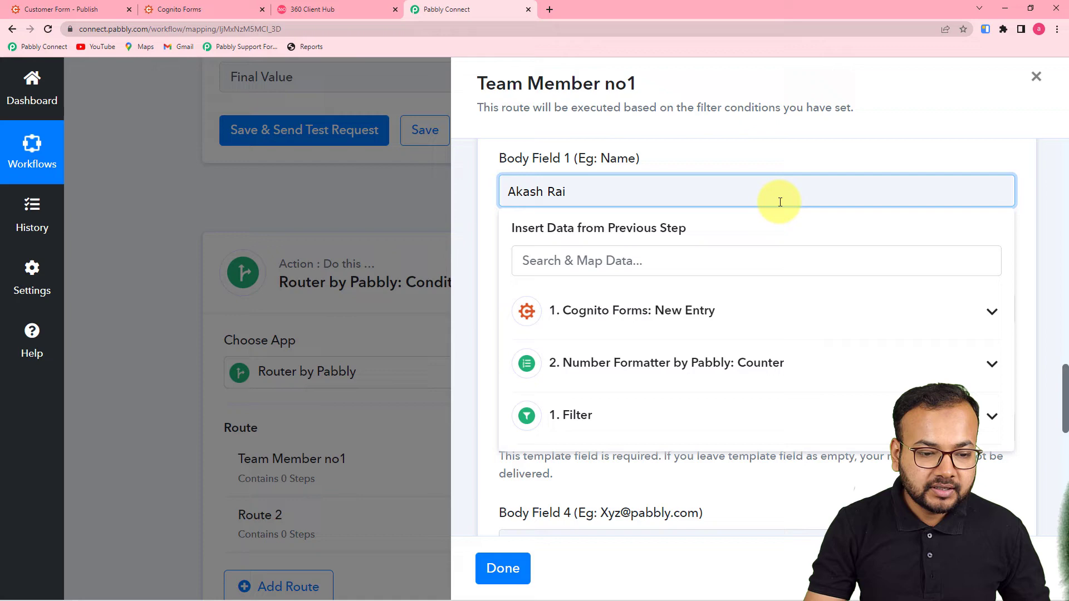
{"action": "left_click", "coordinate": [752, 165]}
{"action": "scroll", "coordinate": [704, 207], "scroll_direction": "down", "scroll_amount": 1}
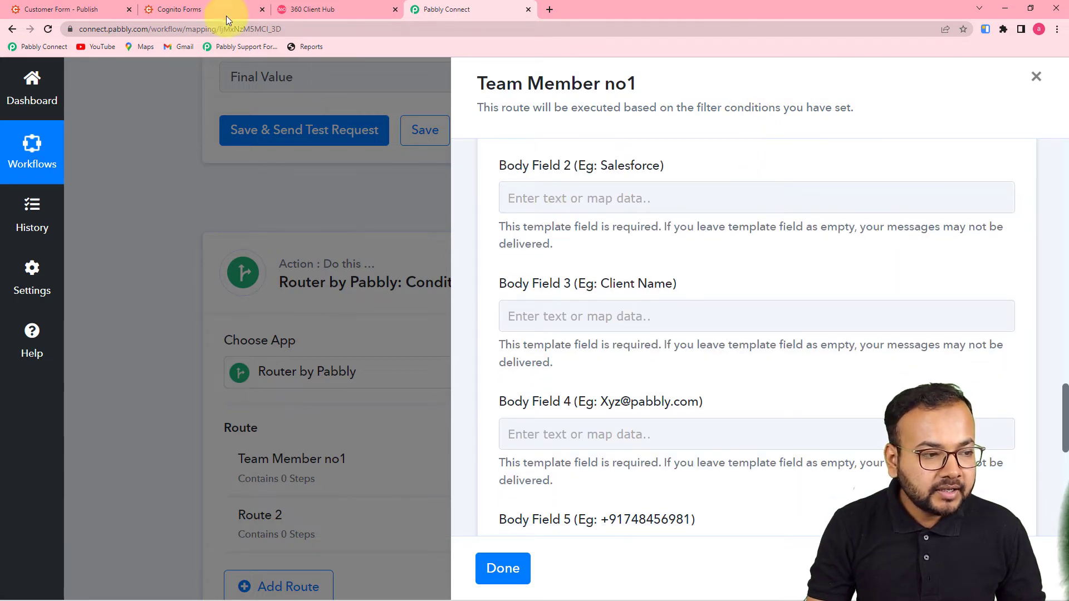
Open Body Field 2's mapping list and compare the Cognito submission with the lead_ran template preview
{"action": "left_click", "coordinate": [667, 203]}
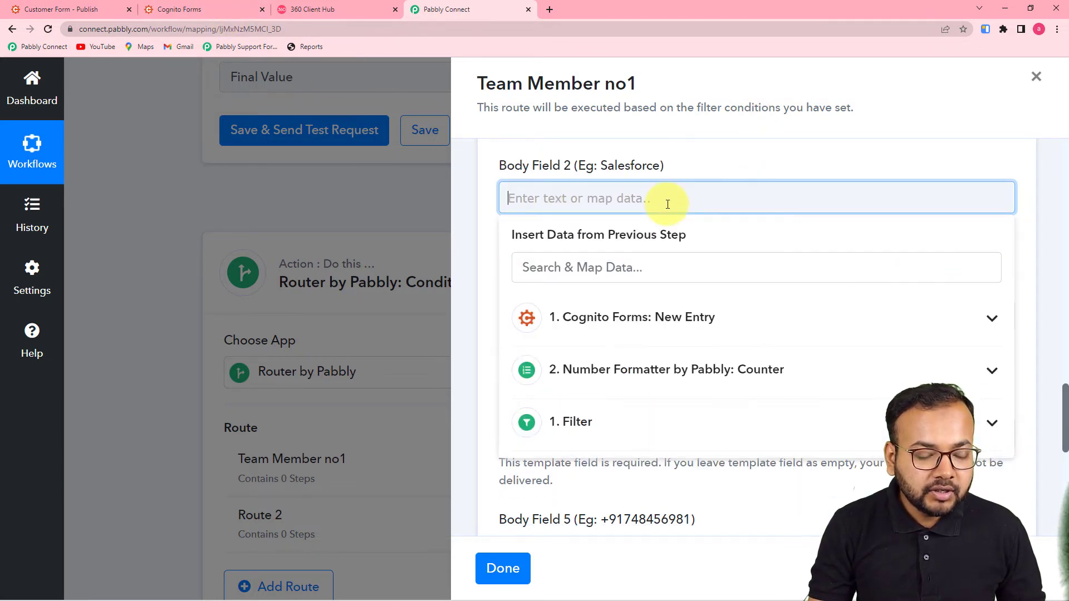
{"action": "scroll", "coordinate": [667, 203], "scroll_direction": "down", "scroll_amount": 2}
{"action": "left_click", "coordinate": [178, 9]}
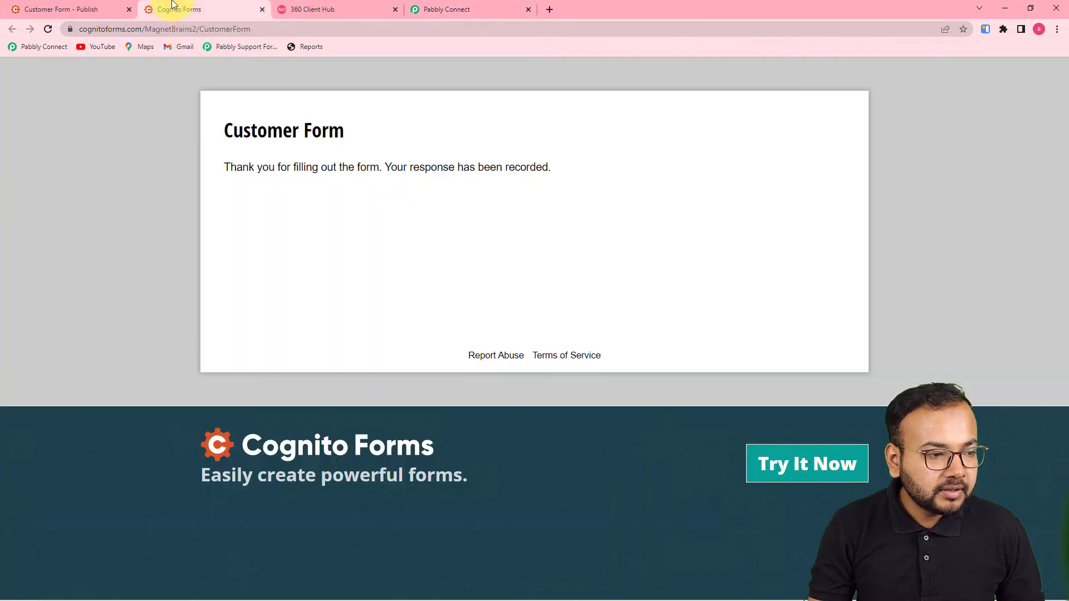
{"action": "left_click", "coordinate": [309, 12]}
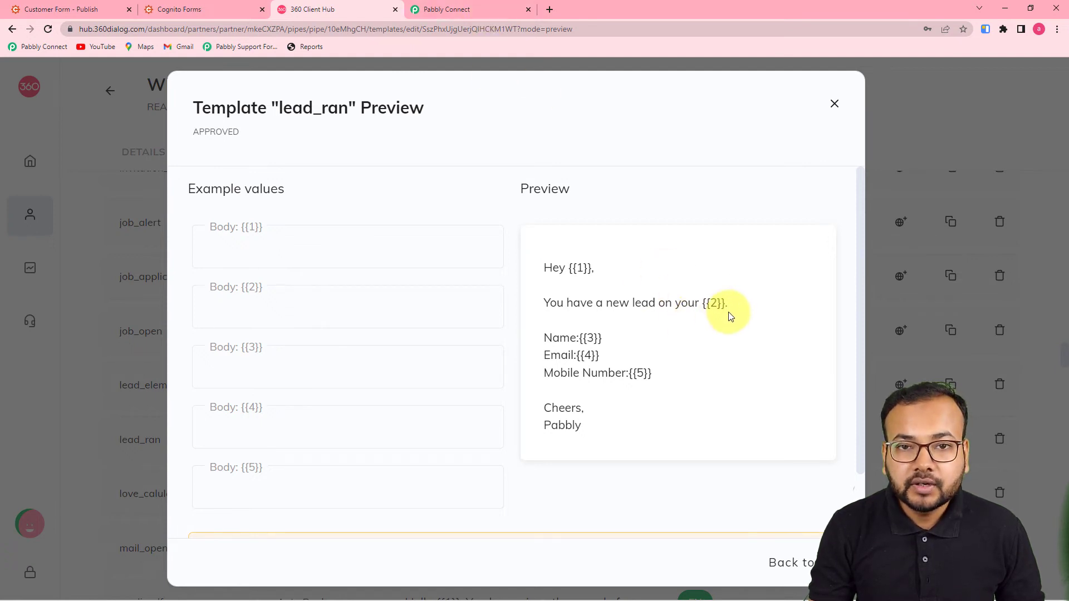
{"action": "left_click", "coordinate": [445, 9]}
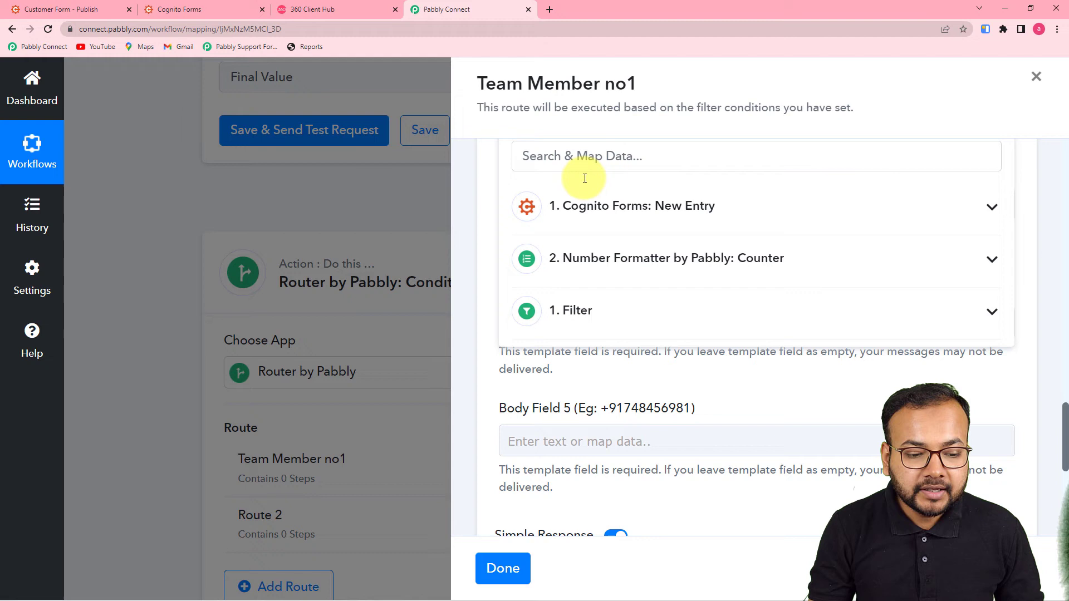
Map Body Field 2 to the Cognito entry's Form Name, Customer Form, and recheck the template preview
{"action": "left_click", "coordinate": [653, 217]}
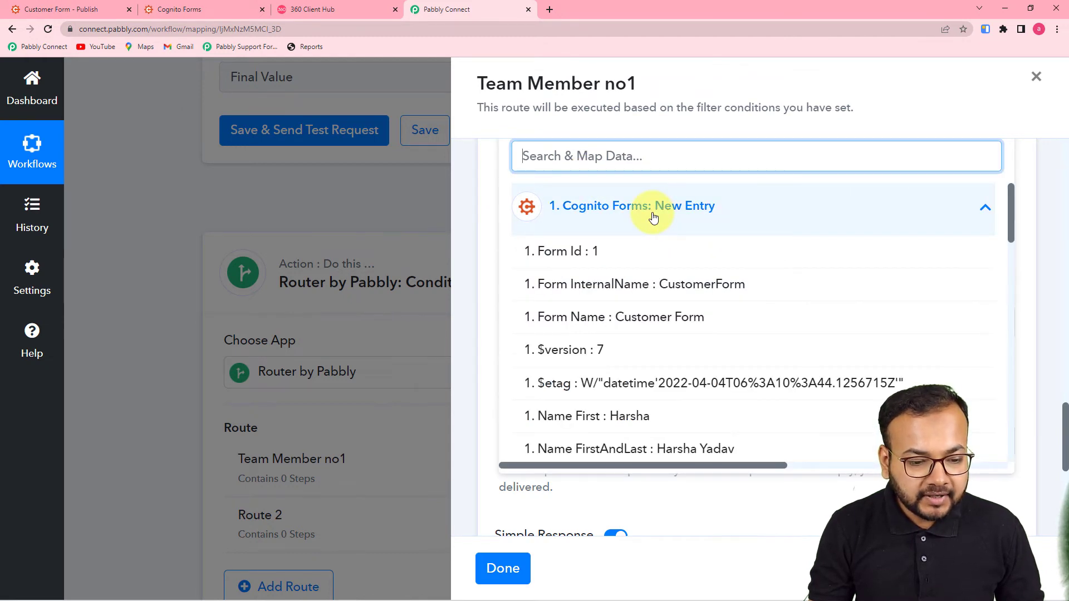
{"action": "scroll", "coordinate": [672, 334], "scroll_direction": "down", "scroll_amount": 1}
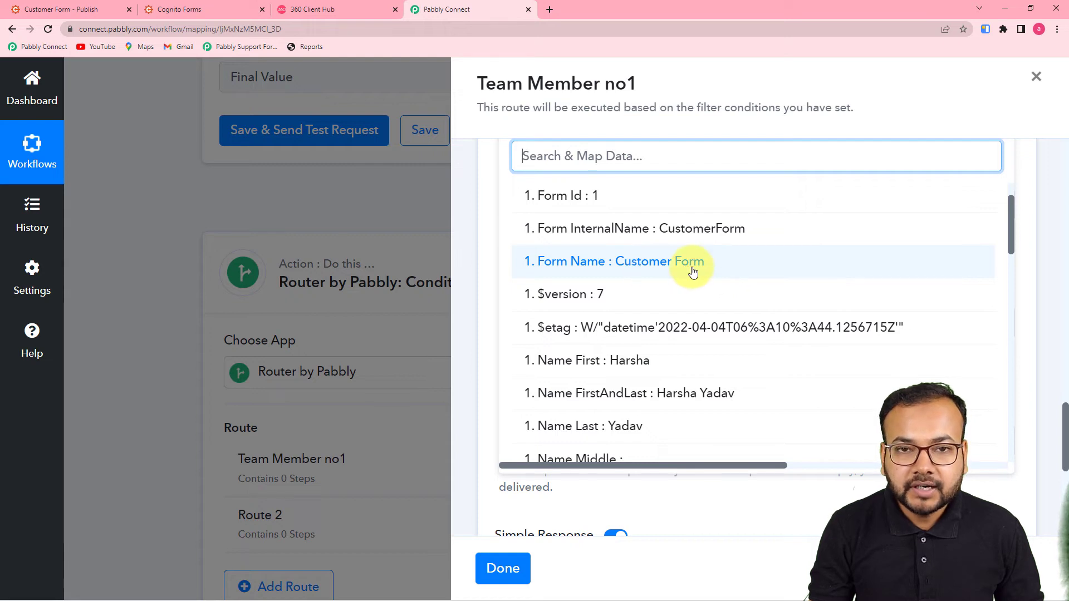
{"action": "scroll", "coordinate": [689, 270], "scroll_direction": "up", "scroll_amount": 1}
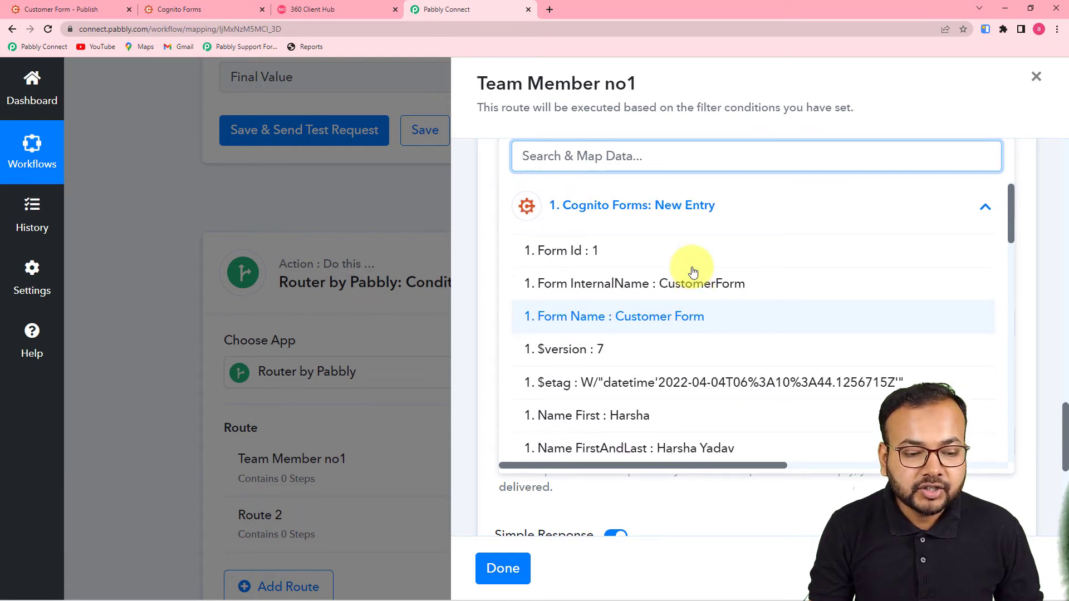
{"action": "left_click", "coordinate": [693, 318]}
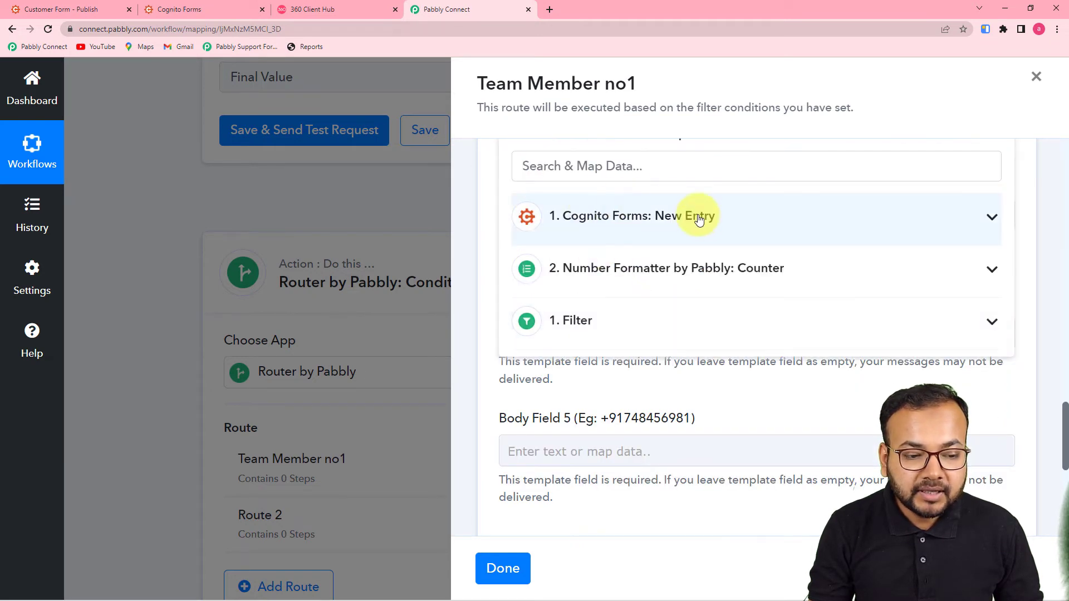
{"action": "left_click", "coordinate": [761, 183]}
{"action": "scroll", "coordinate": [745, 298], "scroll_direction": "down", "scroll_amount": 4}
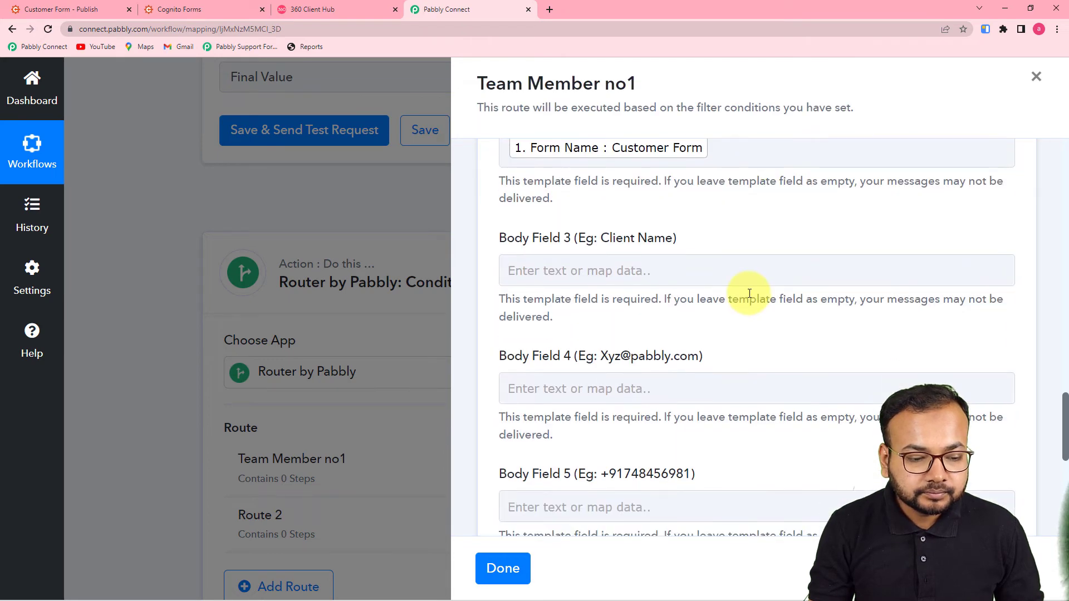
{"action": "scroll", "coordinate": [689, 261], "scroll_direction": "up", "scroll_amount": 2}
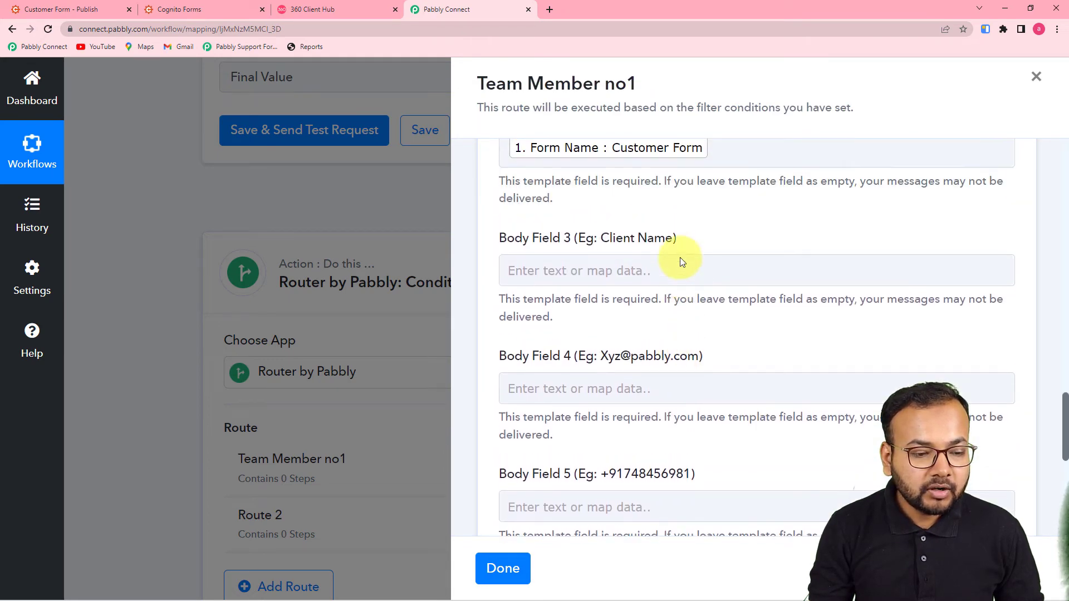
{"action": "left_click", "coordinate": [285, 12]}
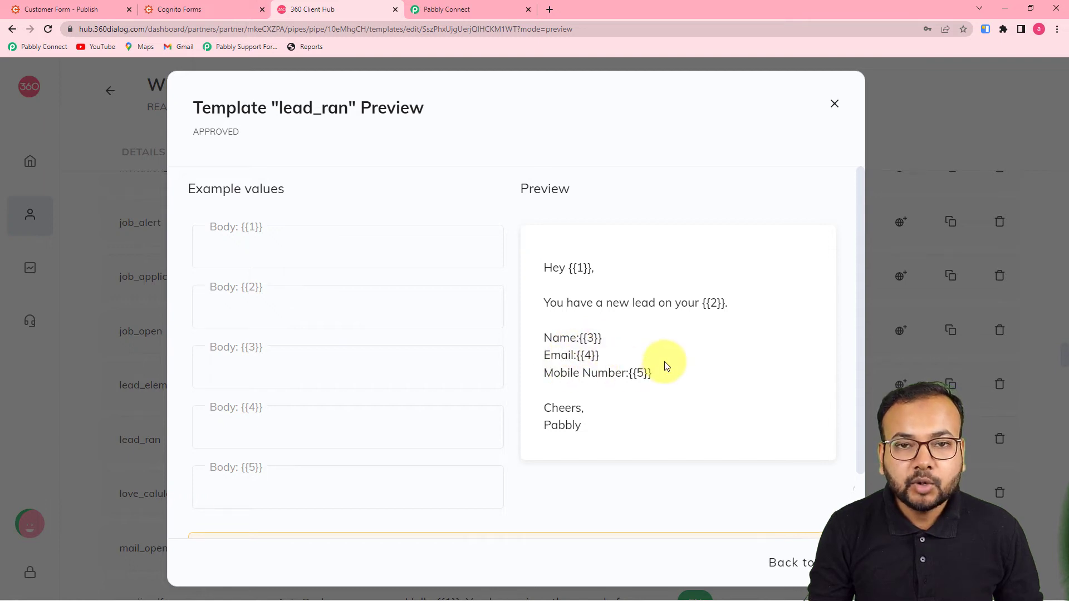
{"action": "left_click", "coordinate": [472, 13]}
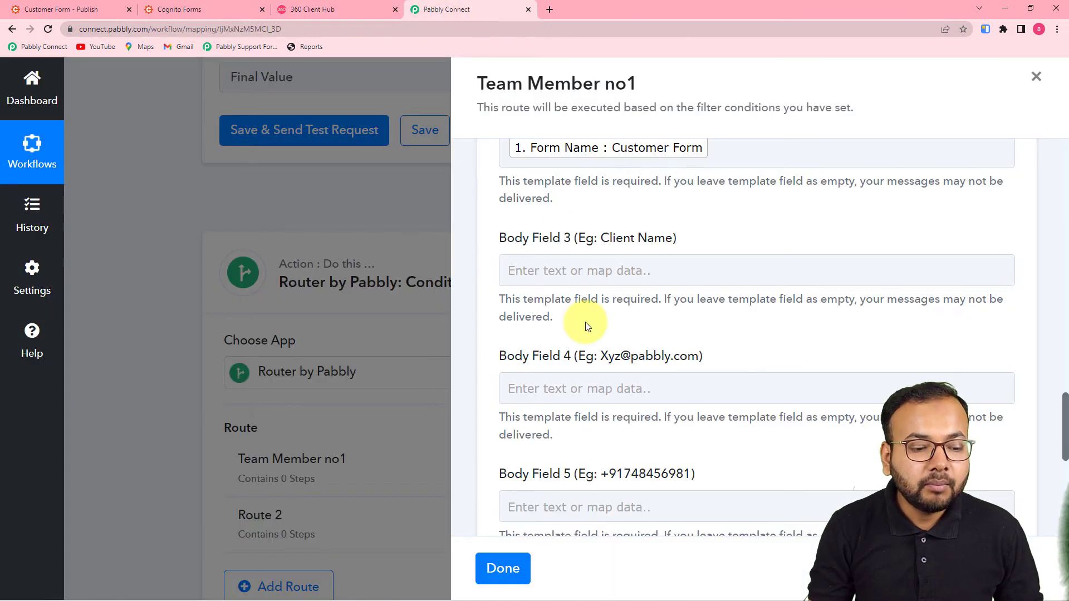
Map the Cognito entry's full name into Body Field 3
{"action": "left_click", "coordinate": [583, 270]}
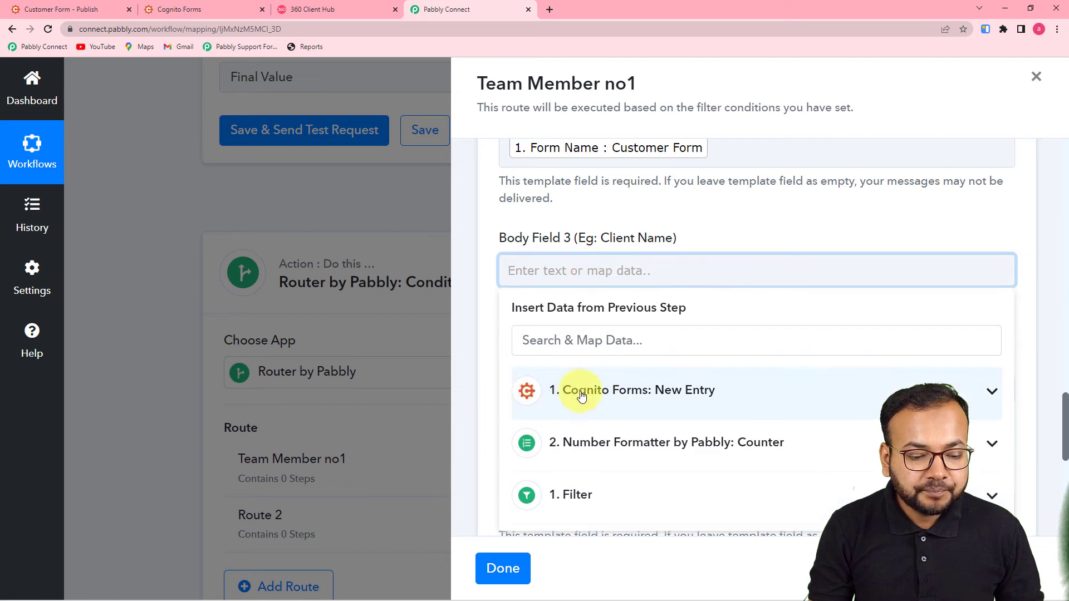
{"action": "left_click", "coordinate": [599, 395]}
{"action": "scroll", "coordinate": [649, 453], "scroll_direction": "down", "scroll_amount": 4}
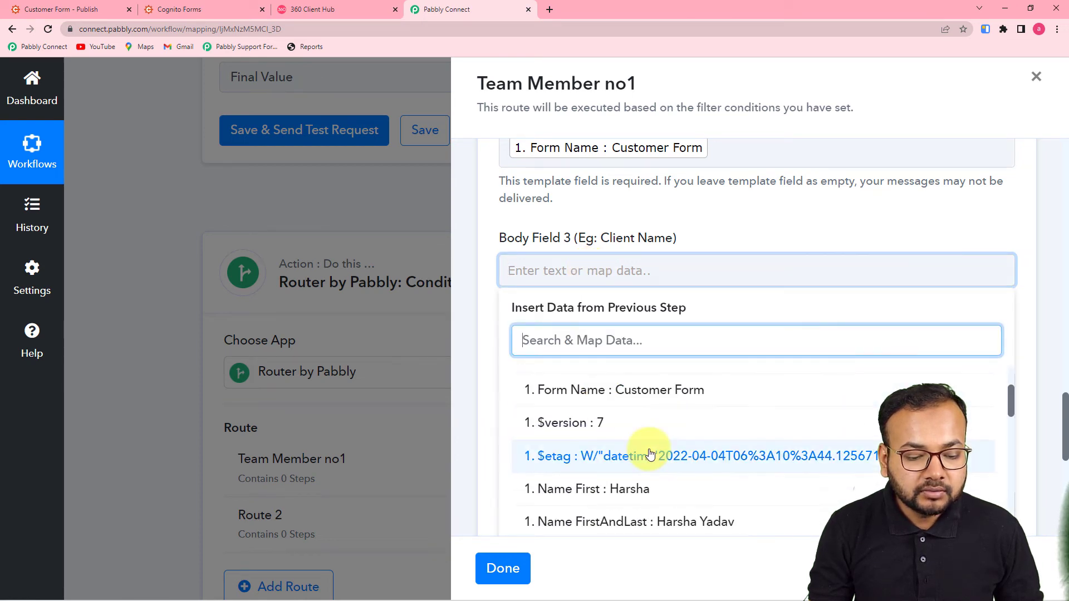
{"action": "scroll", "coordinate": [707, 411], "scroll_direction": "up", "scroll_amount": 2}
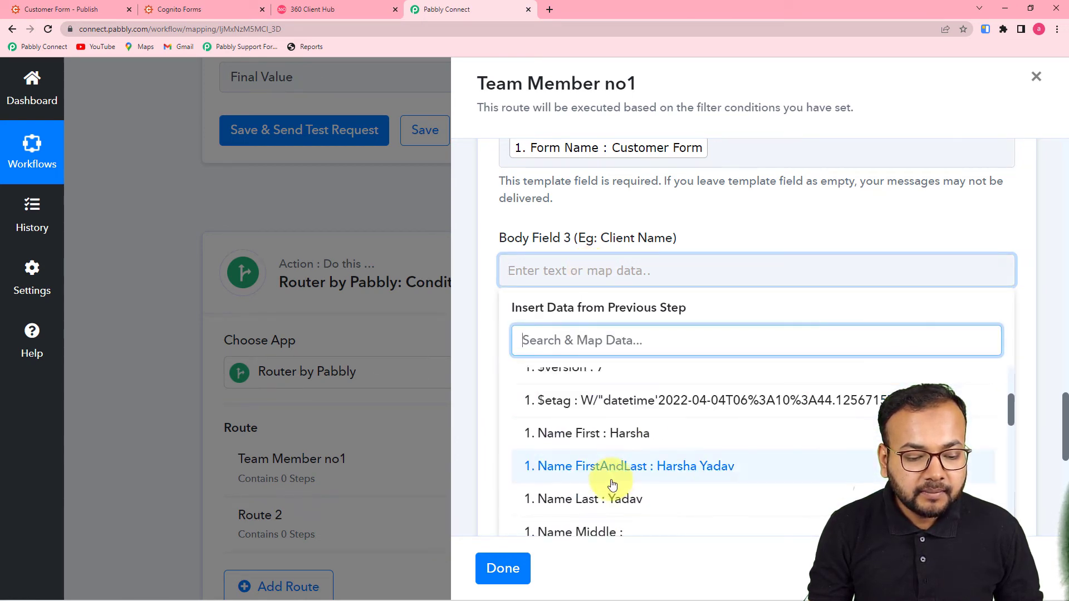
{"action": "left_click", "coordinate": [697, 466]}
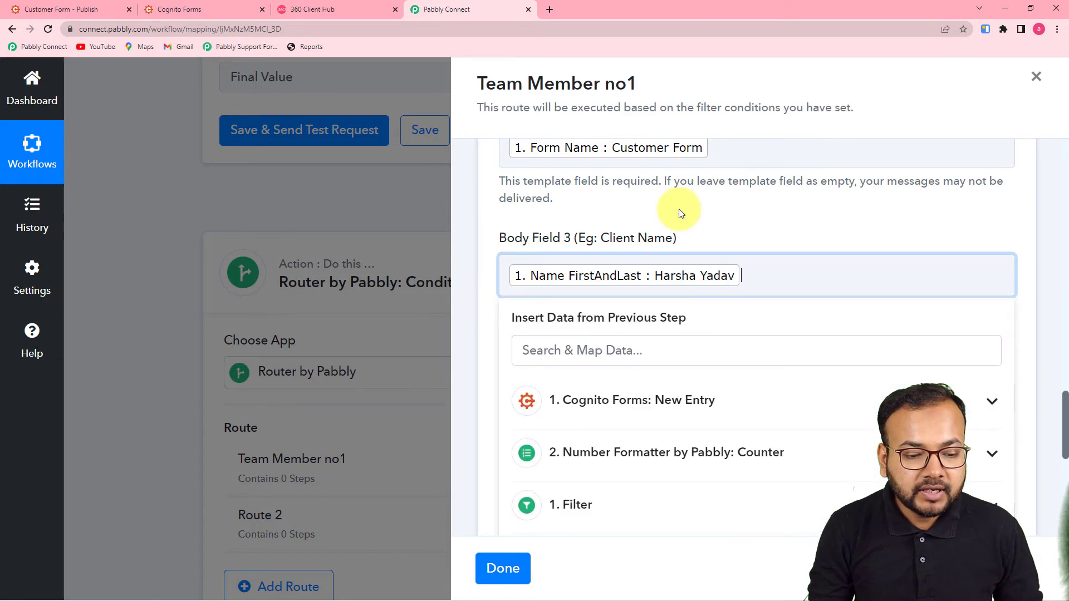
{"action": "scroll", "coordinate": [679, 208], "scroll_direction": "down", "scroll_amount": 3}
Map the Cognito entry's Email into Body Field 4
{"action": "left_click", "coordinate": [646, 229]}
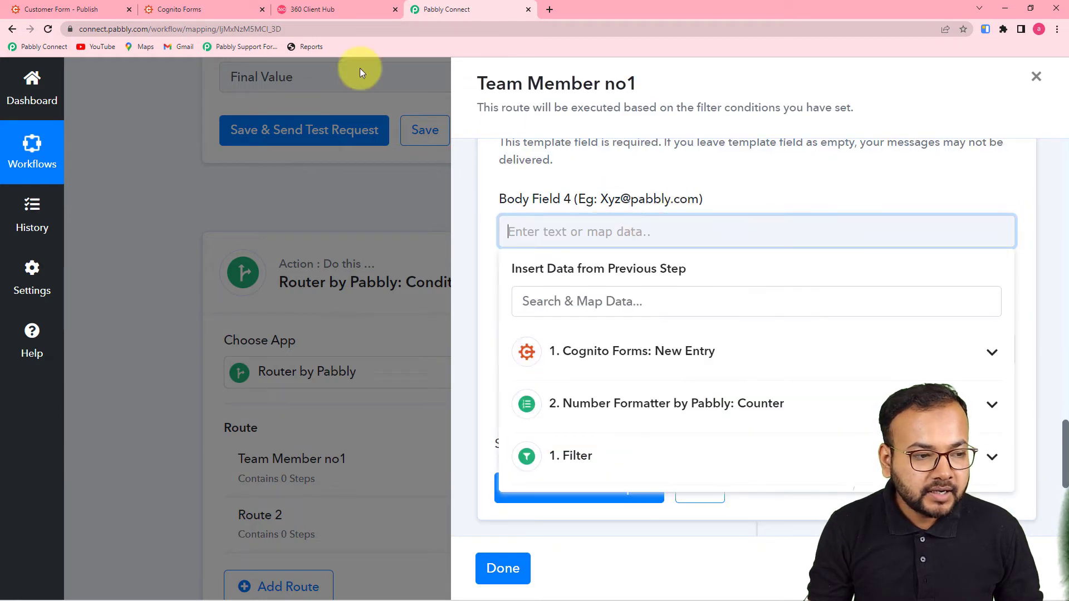
{"action": "left_click", "coordinate": [345, 11]}
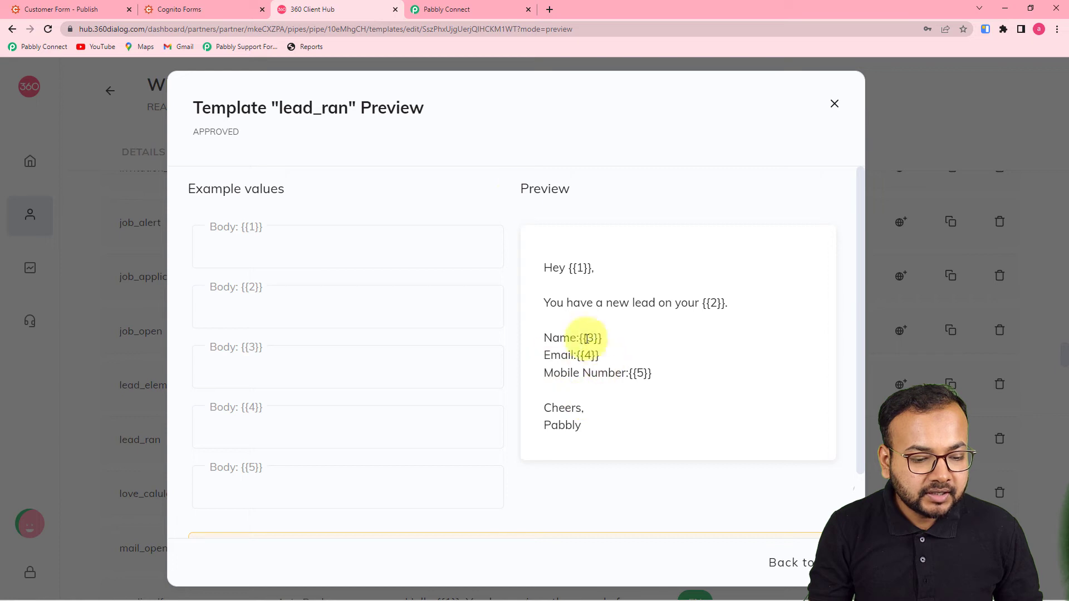
{"action": "left_click", "coordinate": [466, 12]}
{"action": "left_click", "coordinate": [620, 365]}
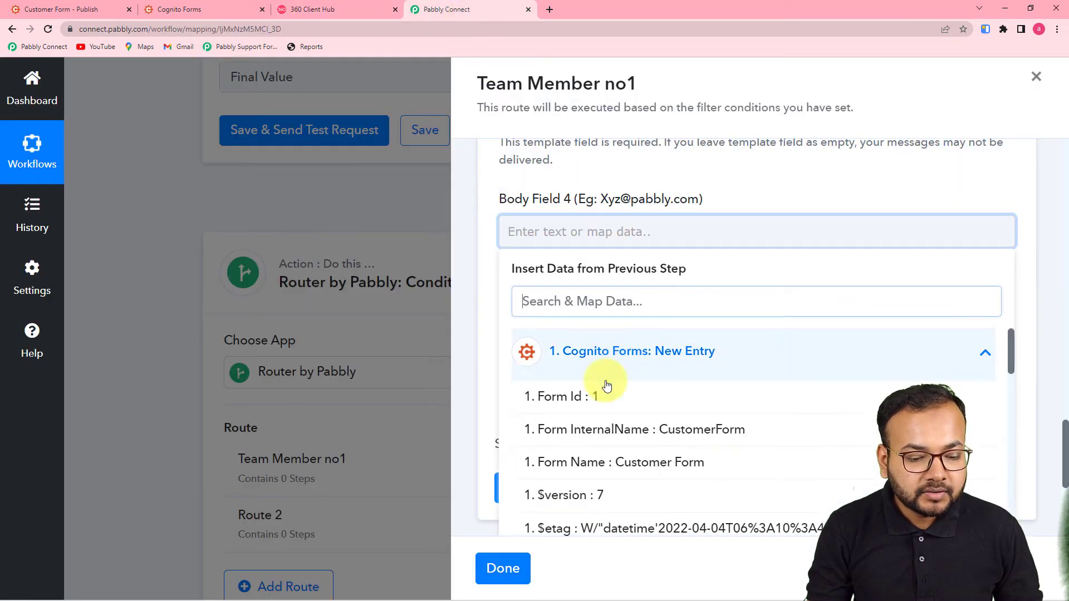
{"action": "scroll", "coordinate": [606, 386], "scroll_direction": "down", "scroll_amount": 6}
{"action": "left_click", "coordinate": [611, 405]}
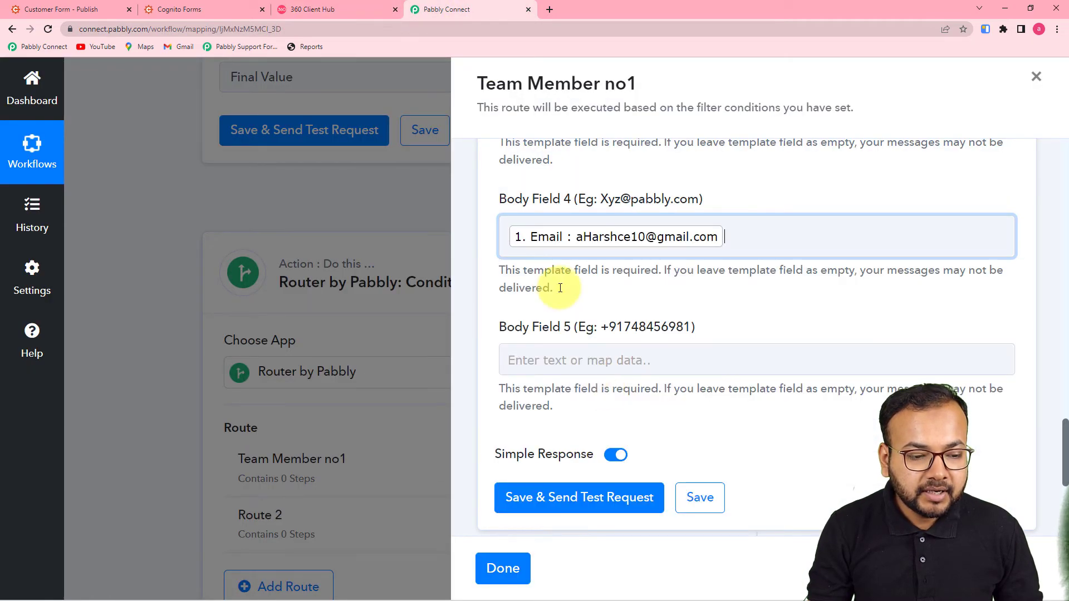
{"action": "left_click", "coordinate": [580, 177]}
{"action": "scroll", "coordinate": [603, 267], "scroll_direction": "down", "scroll_amount": 3}
Map the Cognito entry's MobileNumber into Body Field 5
{"action": "left_click", "coordinate": [600, 192]}
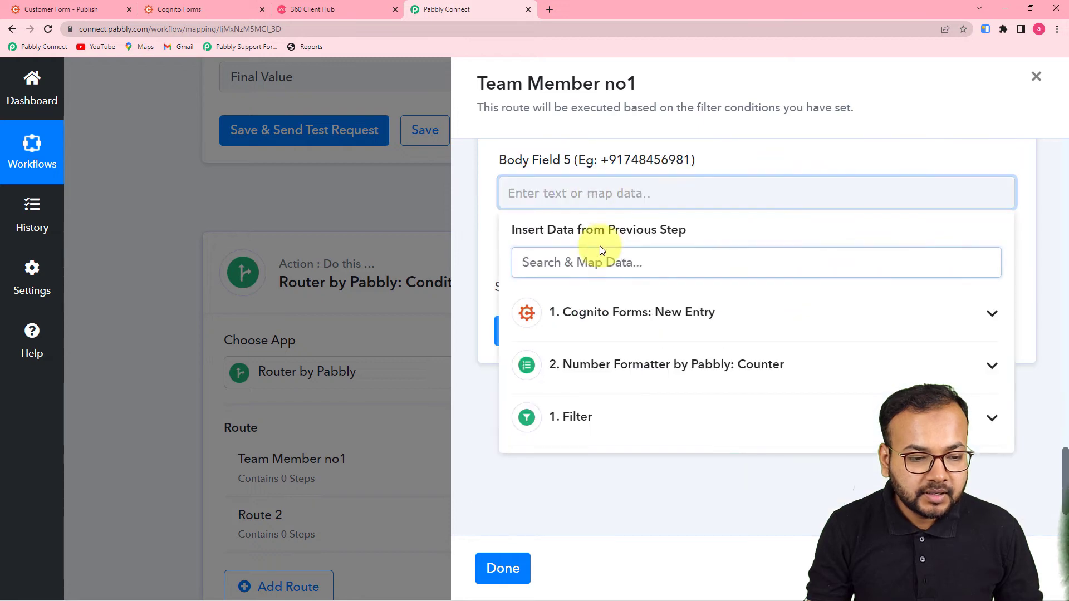
{"action": "left_click", "coordinate": [640, 313]}
{"action": "scroll", "coordinate": [649, 473], "scroll_direction": "down", "scroll_amount": 3}
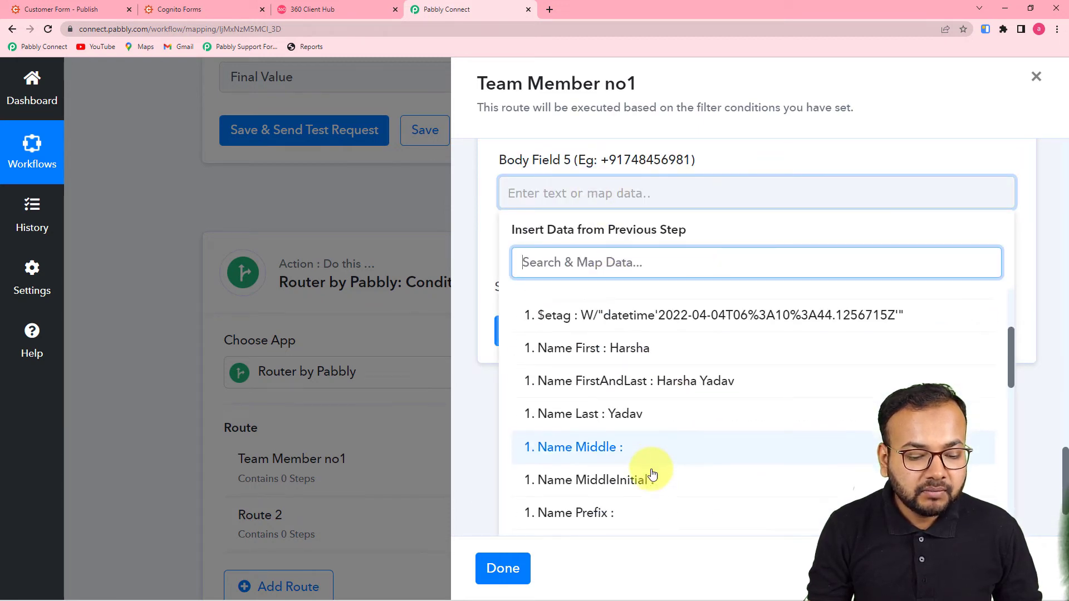
{"action": "scroll", "coordinate": [651, 474], "scroll_direction": "down", "scroll_amount": 3}
{"action": "left_click", "coordinate": [649, 506]}
{"action": "left_click", "coordinate": [676, 153]}
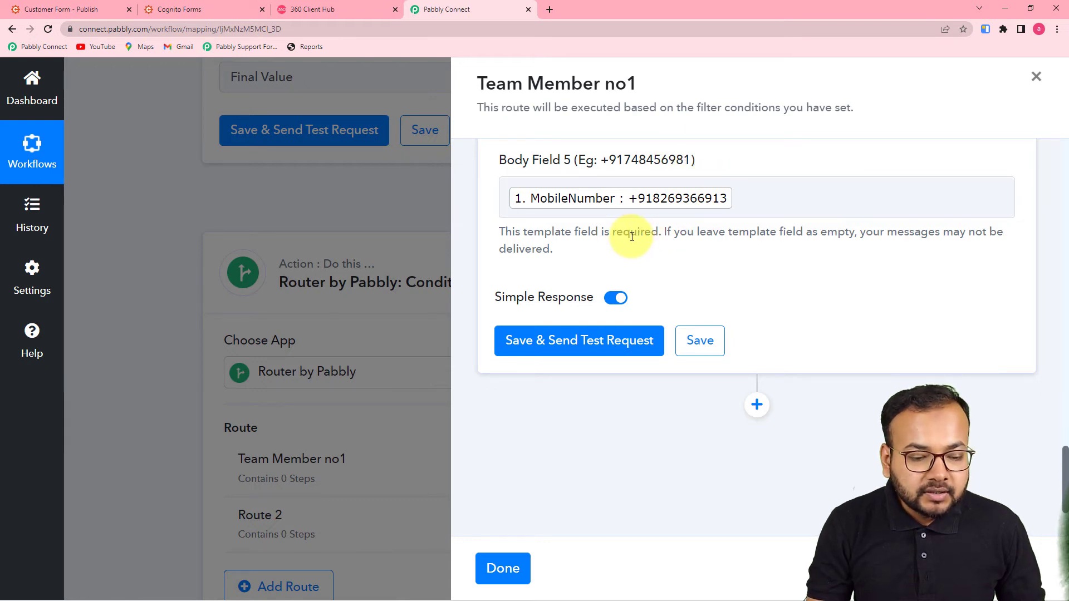
Save the WhatsApp by 360Dialog step and close the Team Member no1 route panel with Done
{"action": "left_click", "coordinate": [700, 340]}
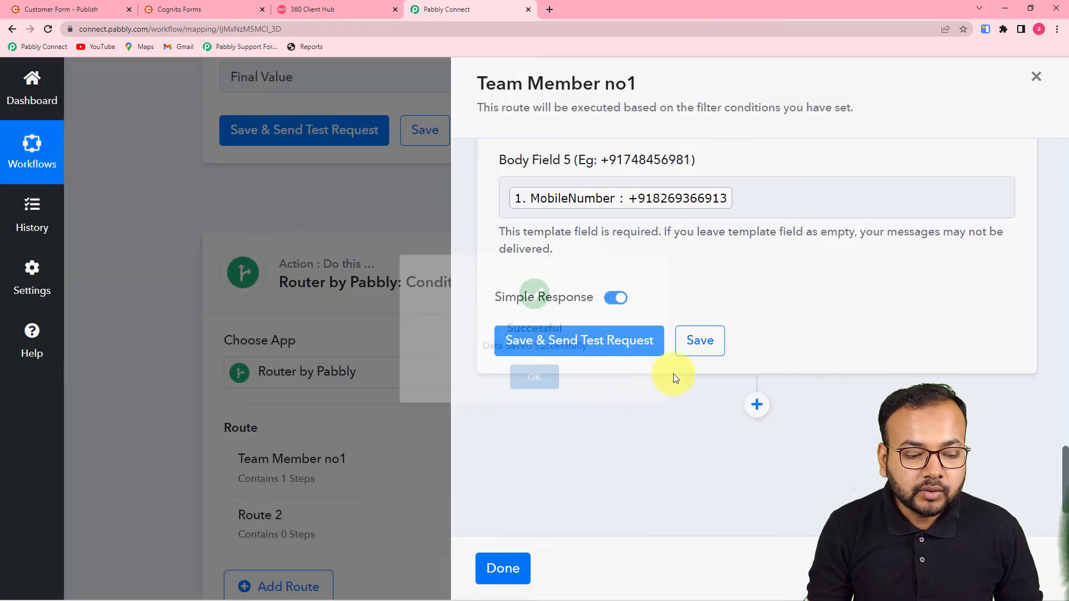
{"action": "scroll", "coordinate": [581, 442], "scroll_direction": "up", "scroll_amount": 15}
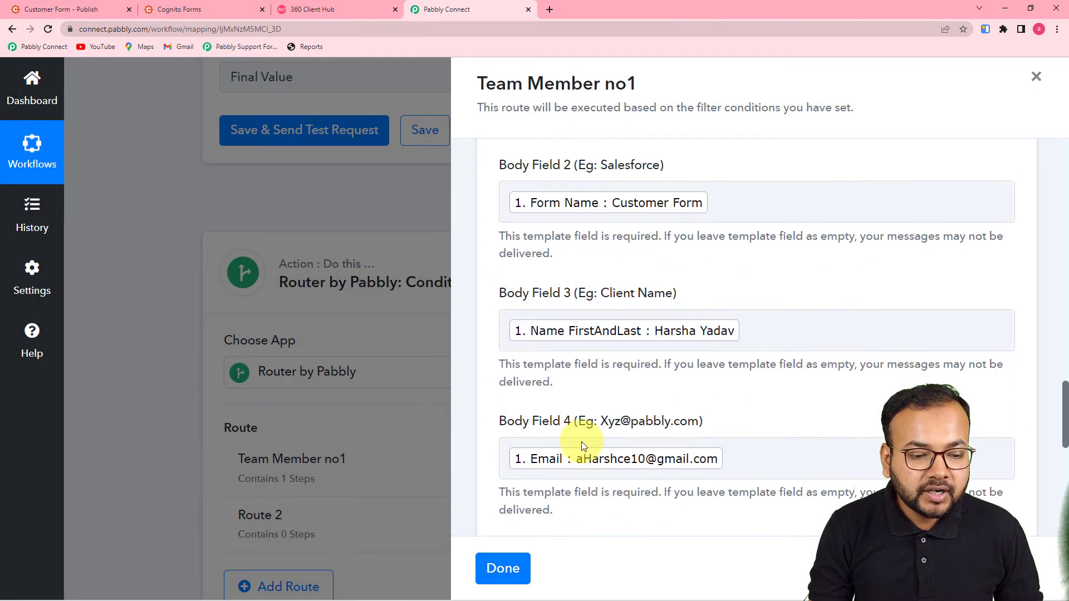
{"action": "scroll", "coordinate": [581, 442], "scroll_direction": "up", "scroll_amount": 7}
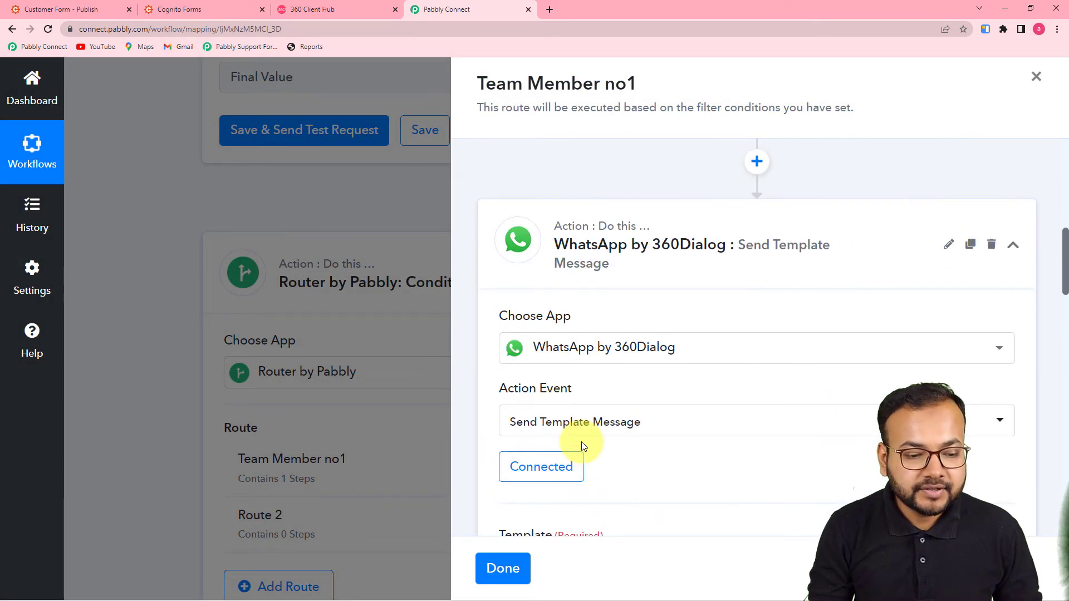
{"action": "left_click", "coordinate": [516, 573]}
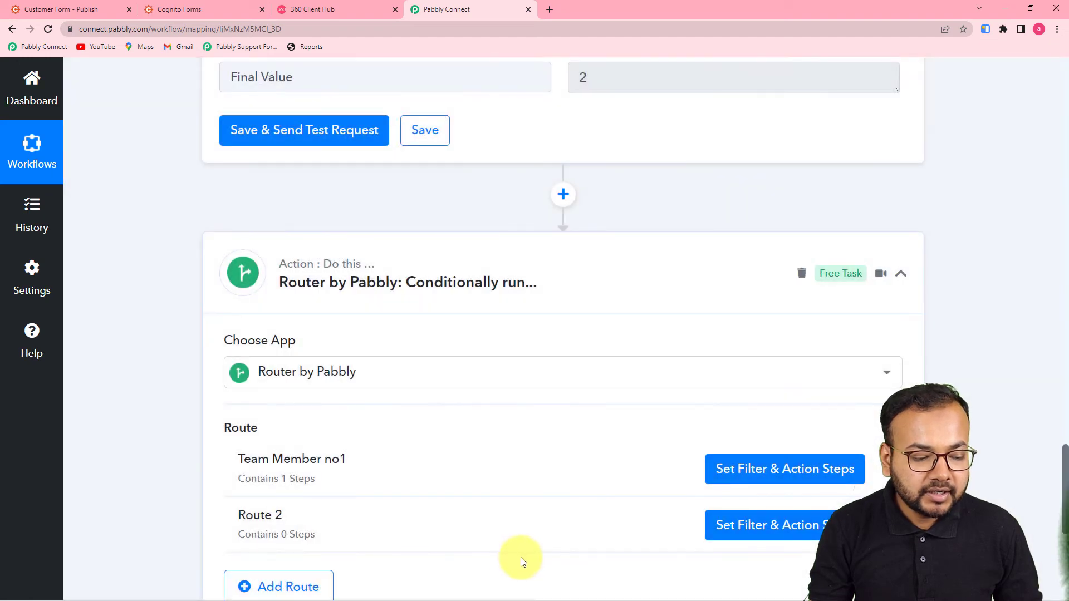
Clone the Team Member no1 route twice, confirming each clone
{"action": "scroll", "coordinate": [524, 556], "scroll_direction": "down", "scroll_amount": 1}
{"action": "scroll", "coordinate": [863, 389], "scroll_direction": "down", "scroll_amount": 2}
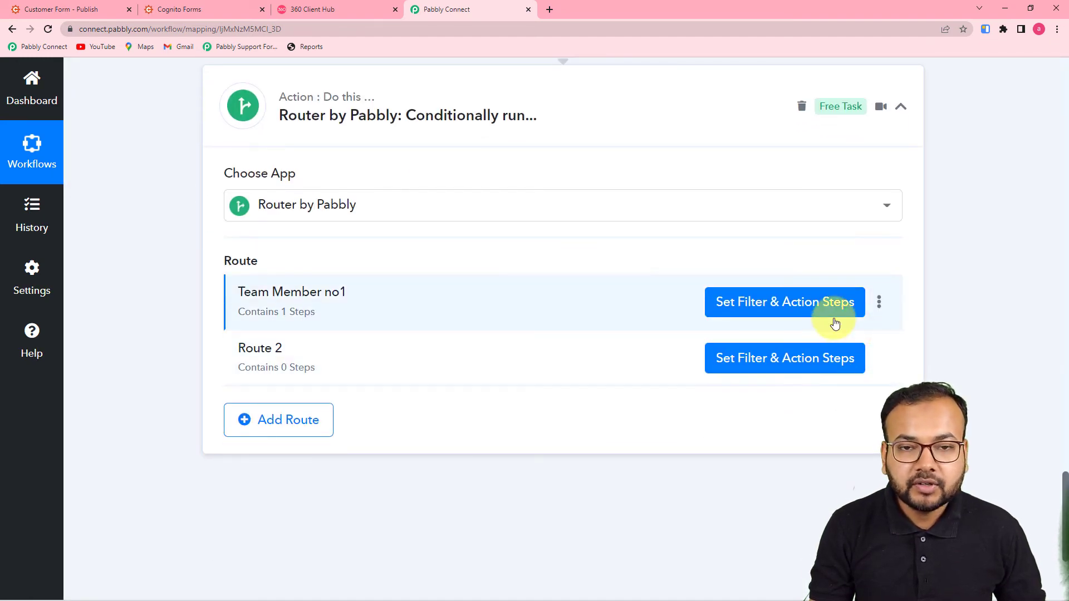
{"action": "left_click", "coordinate": [875, 301]}
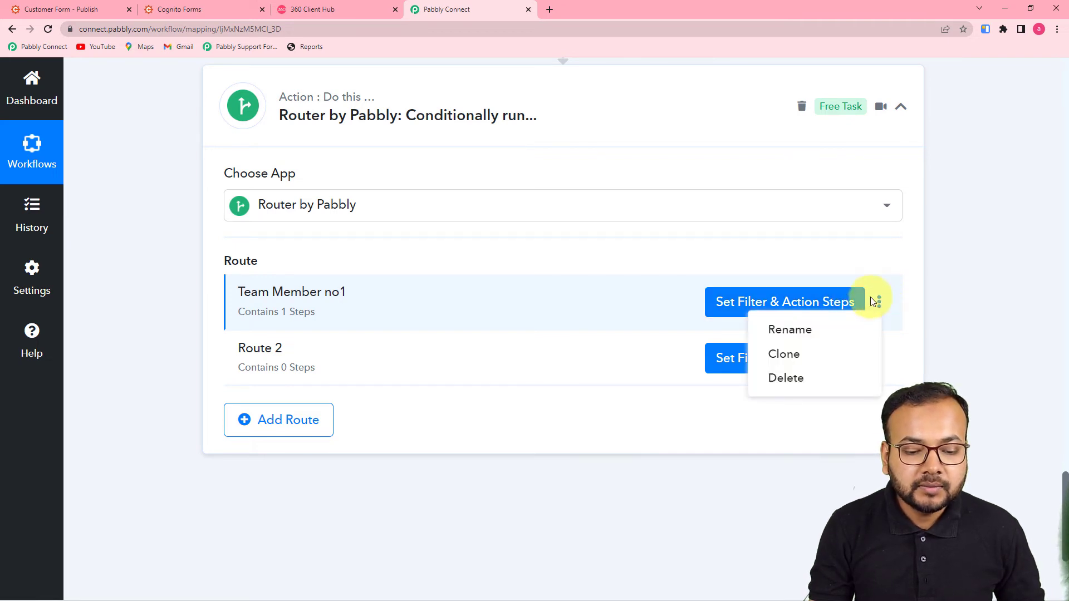
{"action": "left_click", "coordinate": [789, 363]}
{"action": "left_click", "coordinate": [485, 412]}
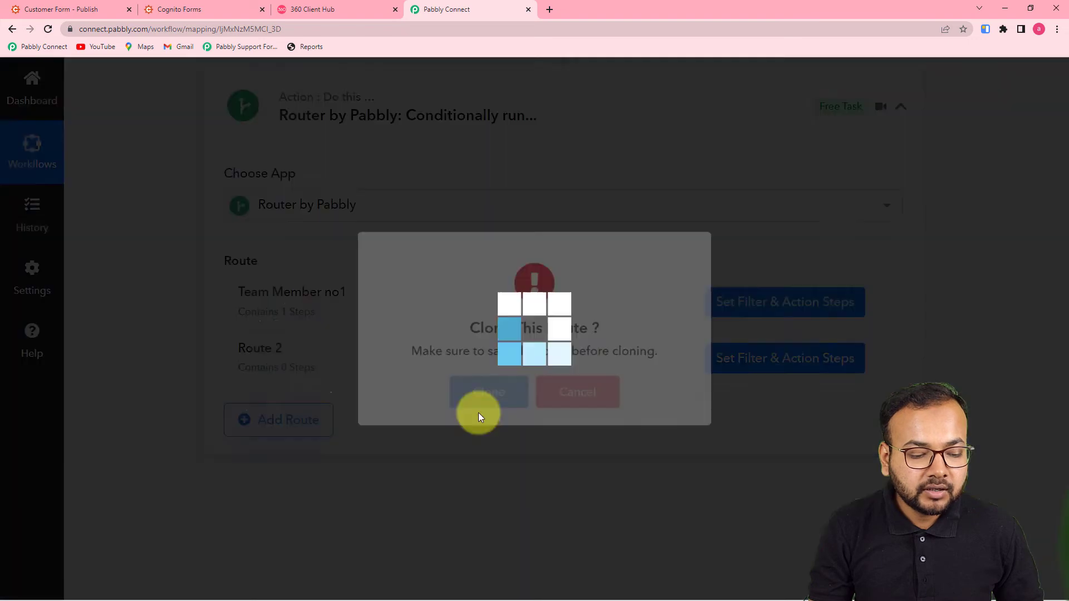
{"action": "left_click", "coordinate": [571, 409]}
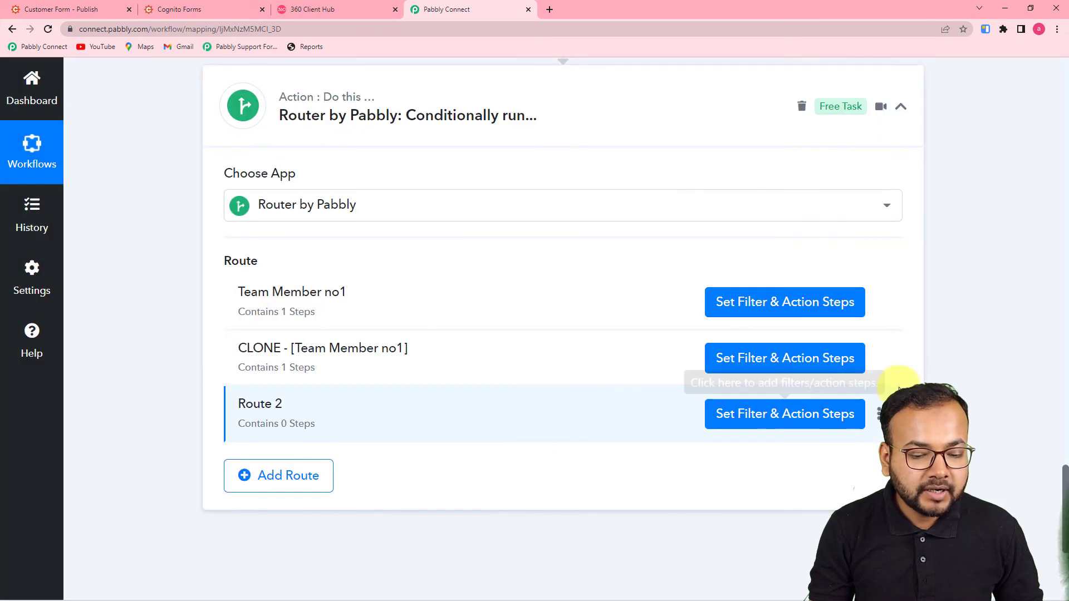
{"action": "left_click", "coordinate": [879, 361]}
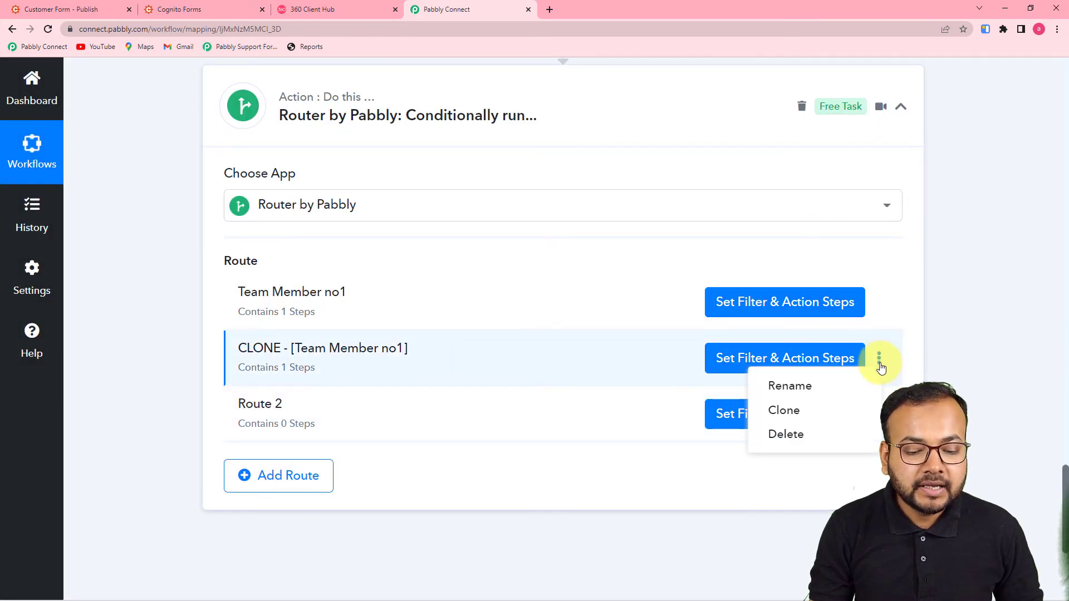
{"action": "left_click", "coordinate": [824, 415]}
{"action": "left_click", "coordinate": [501, 412]}
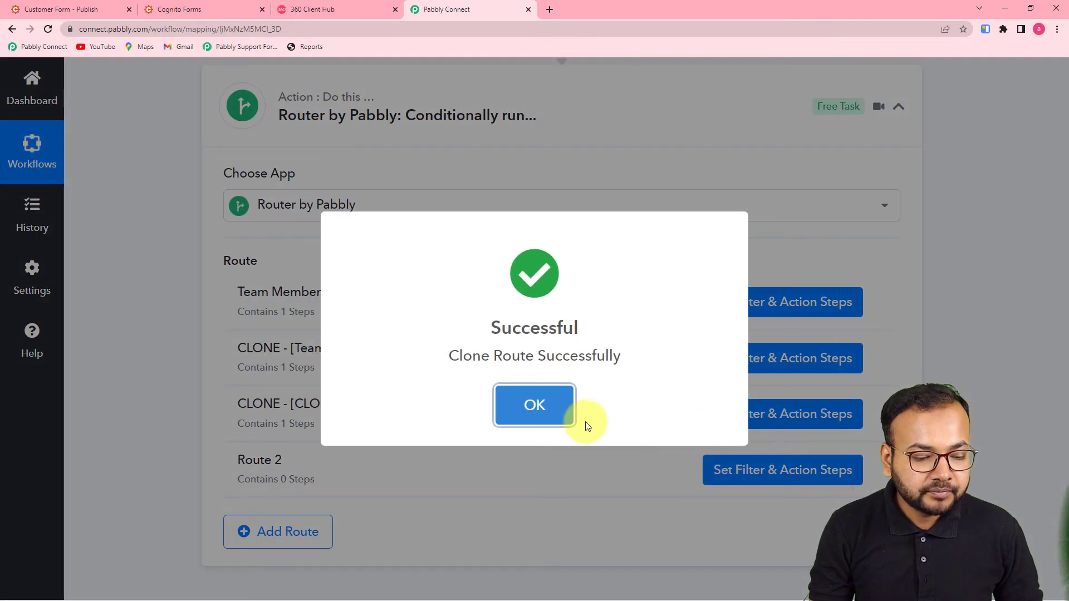
{"action": "left_click", "coordinate": [557, 426]}
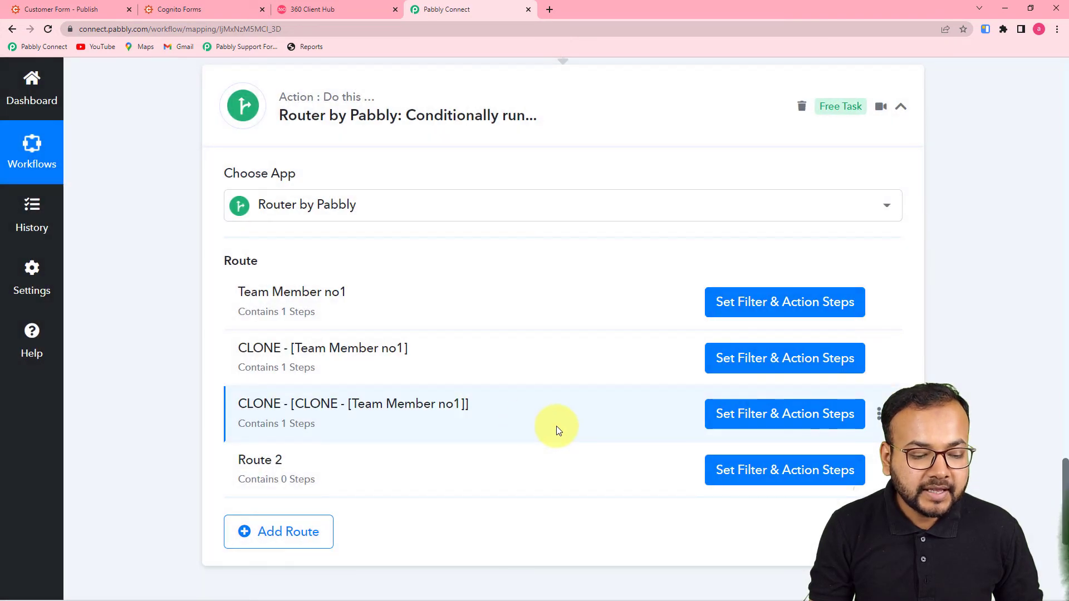
Delete Route 2 from the router
{"action": "scroll", "coordinate": [556, 429], "scroll_direction": "down", "scroll_amount": 3}
{"action": "left_click", "coordinate": [879, 303]}
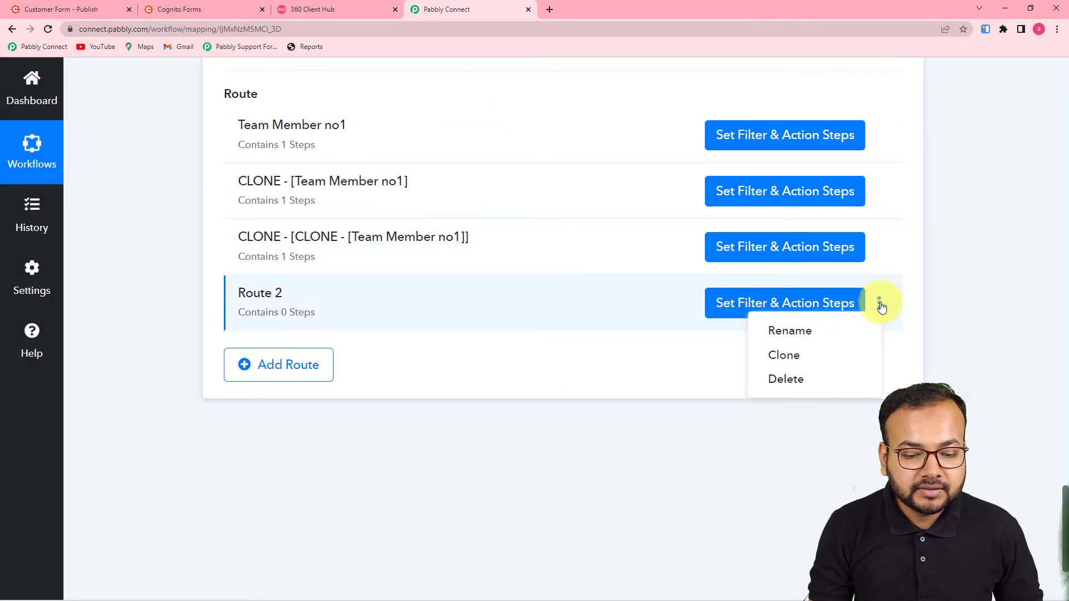
{"action": "left_click", "coordinate": [786, 377]}
{"action": "left_click", "coordinate": [533, 407]}
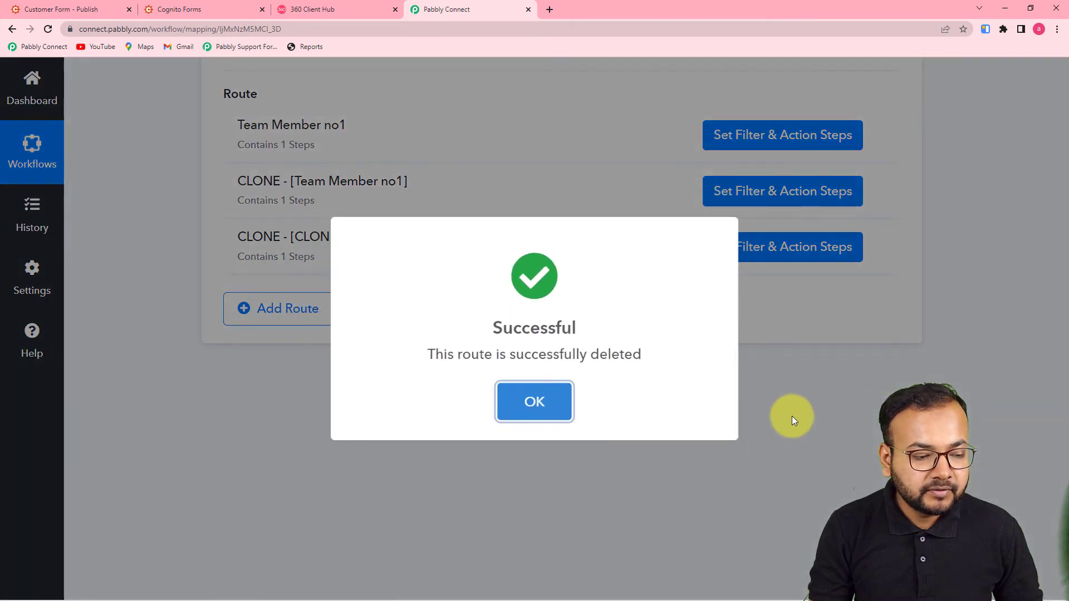
{"action": "scroll", "coordinate": [471, 298], "scroll_direction": "up", "scroll_amount": 2}
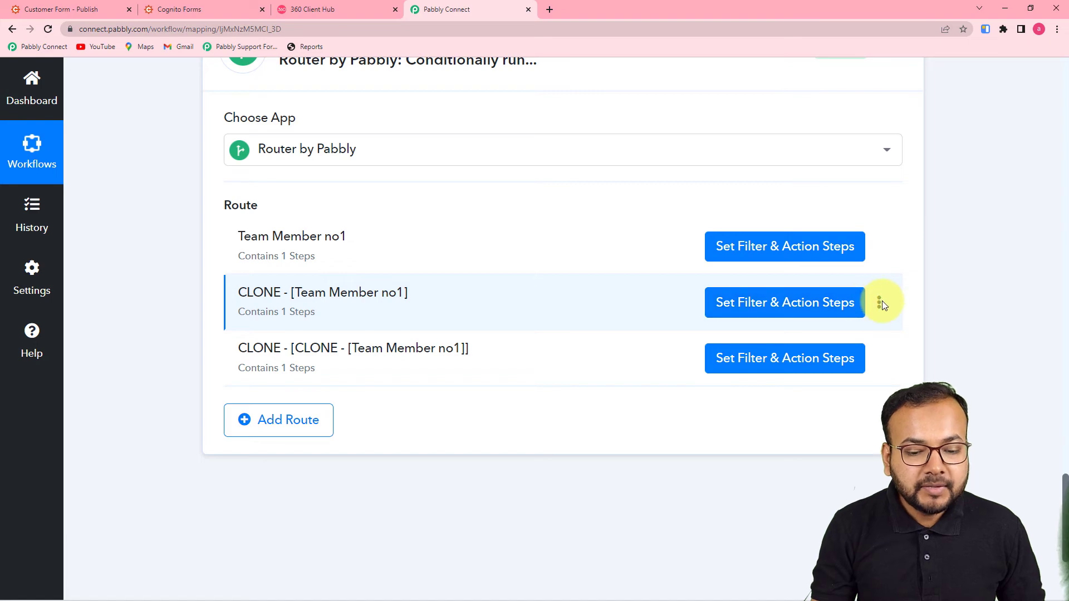
Rename the first cloned route to Team Member no2
{"action": "left_click", "coordinate": [879, 302]}
{"action": "left_click", "coordinate": [822, 335]}
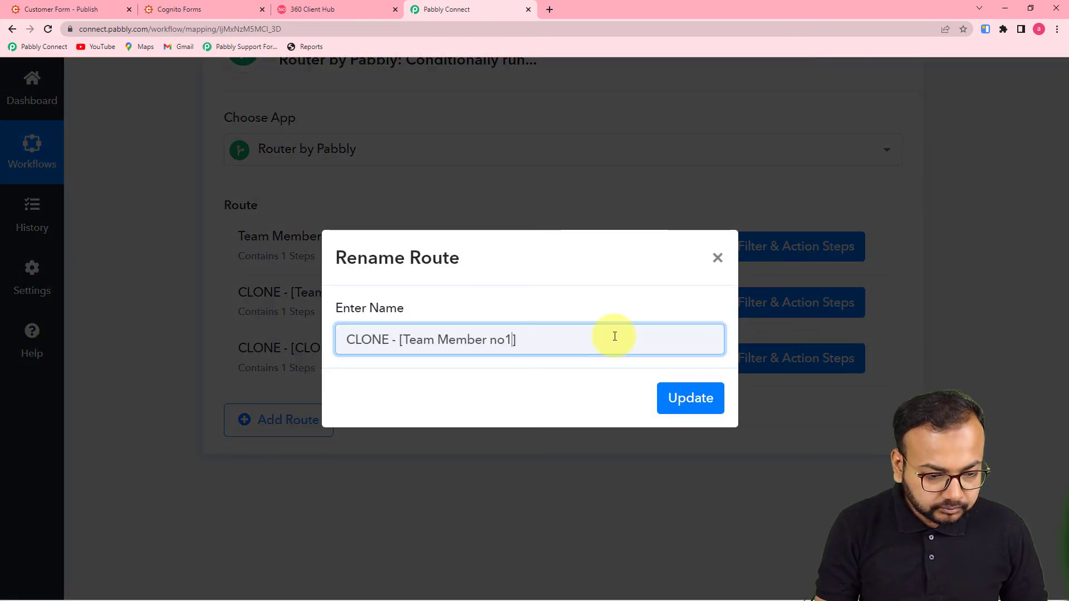
{"action": "key", "text": "BackSpace"}
{"action": "key", "text": "BackSpace"}
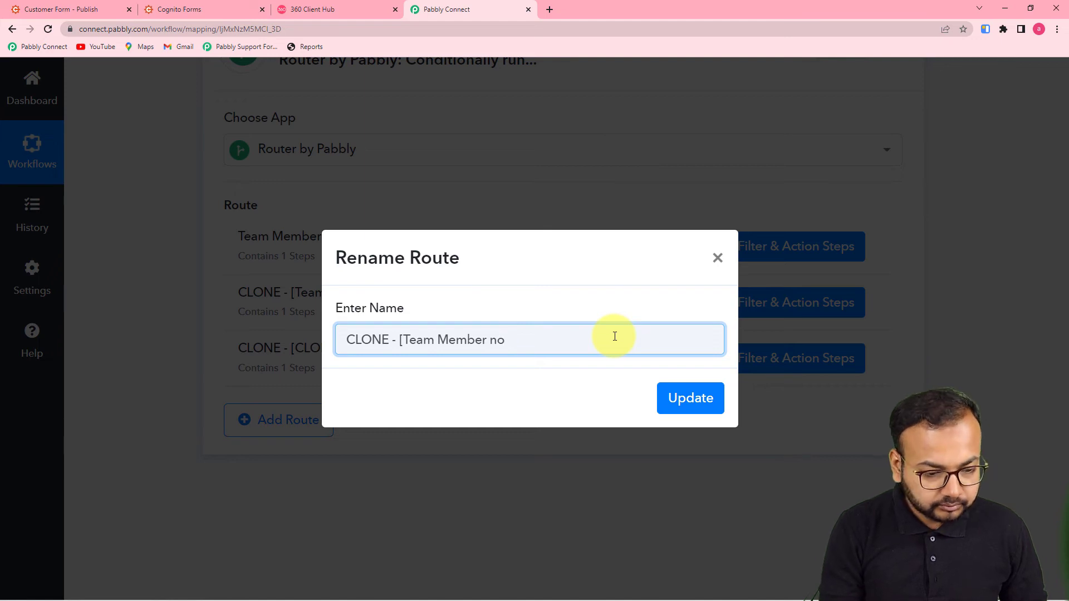
{"action": "type", "text": "2"}
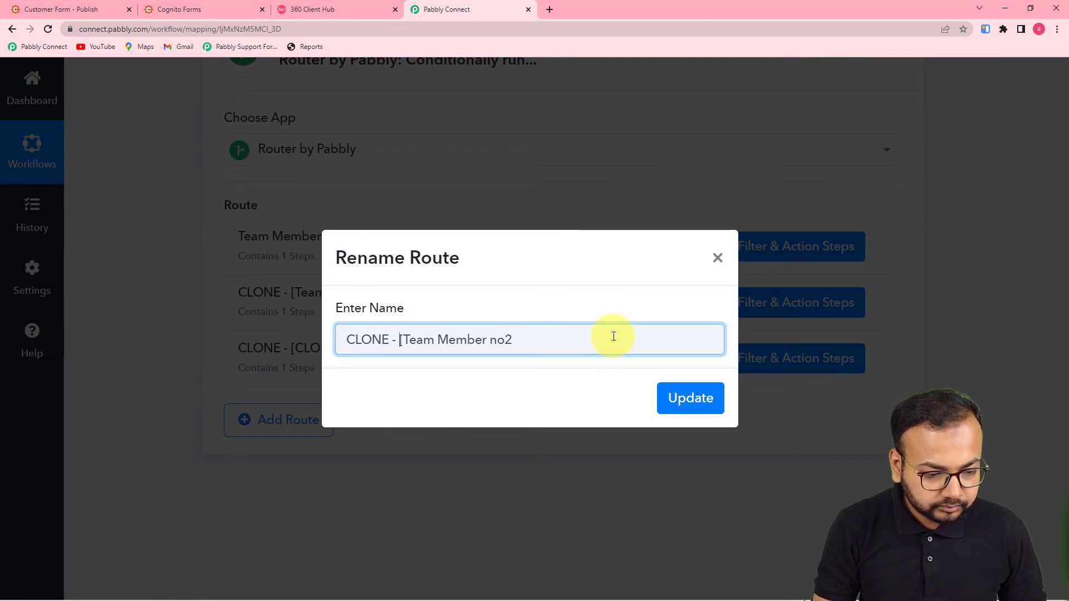
{"action": "key", "text": "BackSpace"}
{"action": "key", "text": "BackSpace"}
{"action": "key", "text": "BackSpace"}
{"action": "key", "text": "BackSpace"}
{"action": "key", "text": "BackSpace"}
{"action": "key", "text": "BackSpace"}
{"action": "key", "text": "BackSpace"}
{"action": "key", "text": "BackSpace"}
{"action": "key", "text": "BackSpace"}
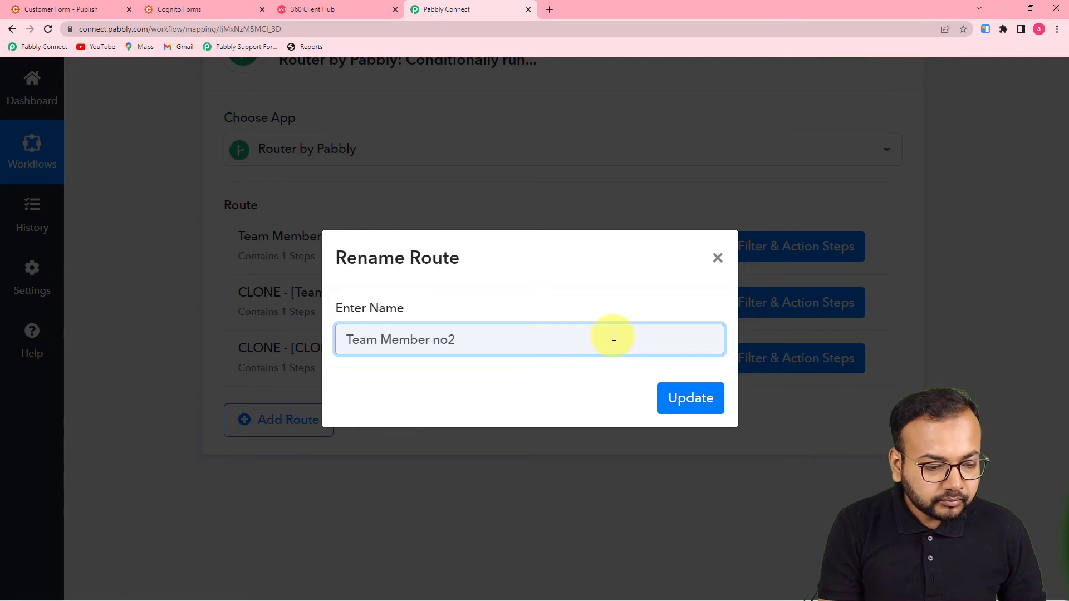
{"action": "left_click", "coordinate": [680, 396]}
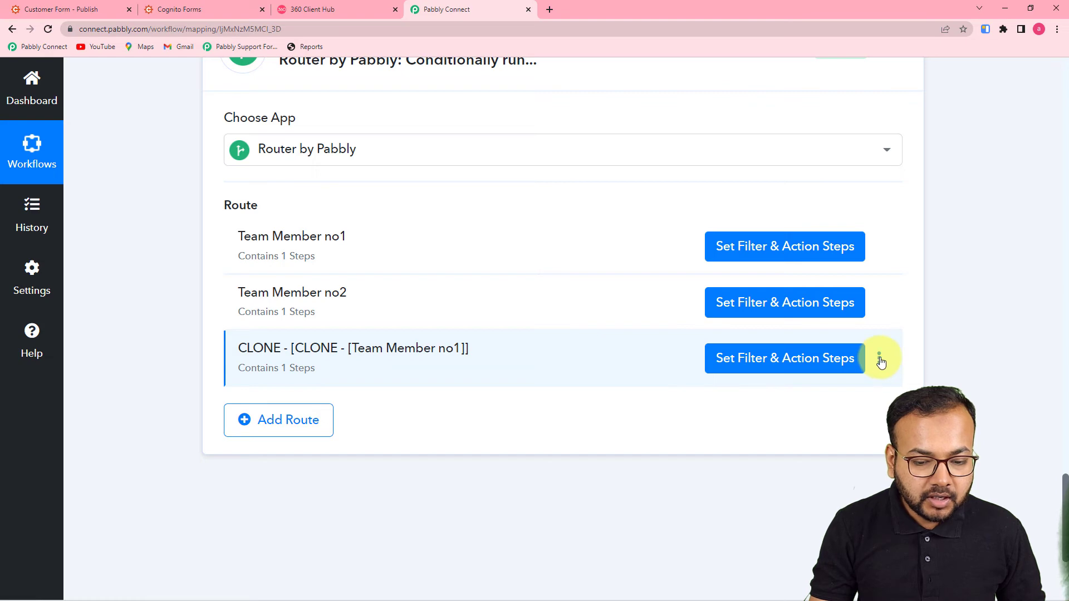
Rename the second cloned route to Team Member no3, then open Team Member no2's filter and steps
{"action": "left_click", "coordinate": [879, 361]}
{"action": "left_click", "coordinate": [830, 385]}
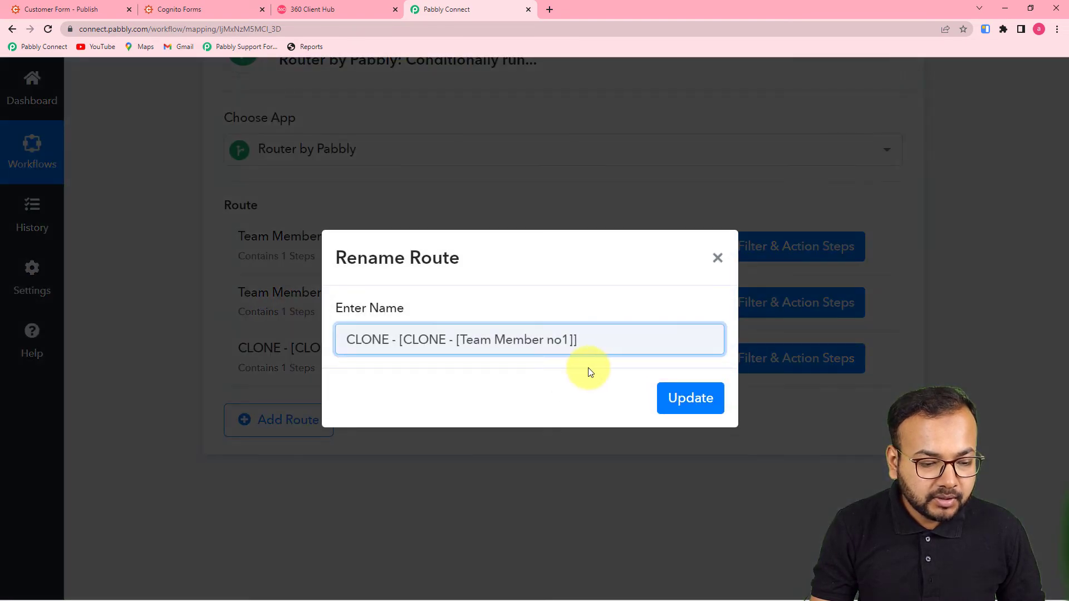
{"action": "key", "text": "BackSpace"}
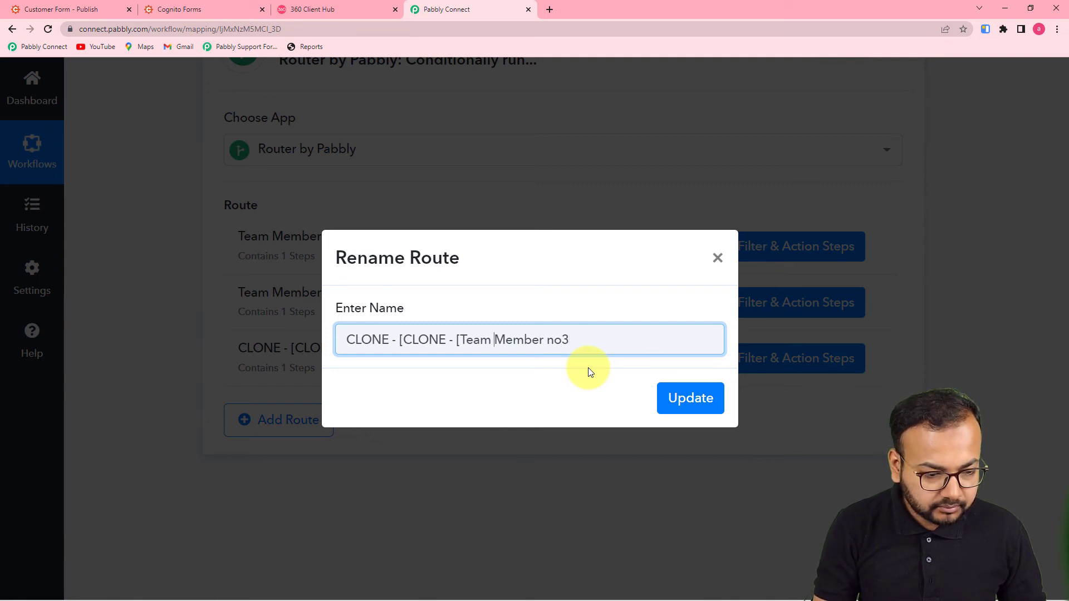
{"action": "key", "text": "BackSpace"}
{"action": "key", "text": "BackSpace"}
{"action": "key", "text": "BackSpace"}
{"action": "key", "text": "BackSpace"}
{"action": "key", "text": "BackSpace"}
{"action": "key", "text": "BackSpace"}
{"action": "key", "text": "BackSpace"}
{"action": "key", "text": "BackSpace"}
{"action": "key", "text": "BackSpace"}
{"action": "key", "text": "BackSpace"}
{"action": "key", "text": "BackSpace"}
{"action": "key", "text": "BackSpace"}
{"action": "key", "text": "BackSpace"}
{"action": "key", "text": "BackSpace"}
{"action": "key", "text": "BackSpace"}
{"action": "key", "text": "BackSpace"}
{"action": "key", "text": "BackSpace"}
{"action": "key", "text": "BackSpace"}
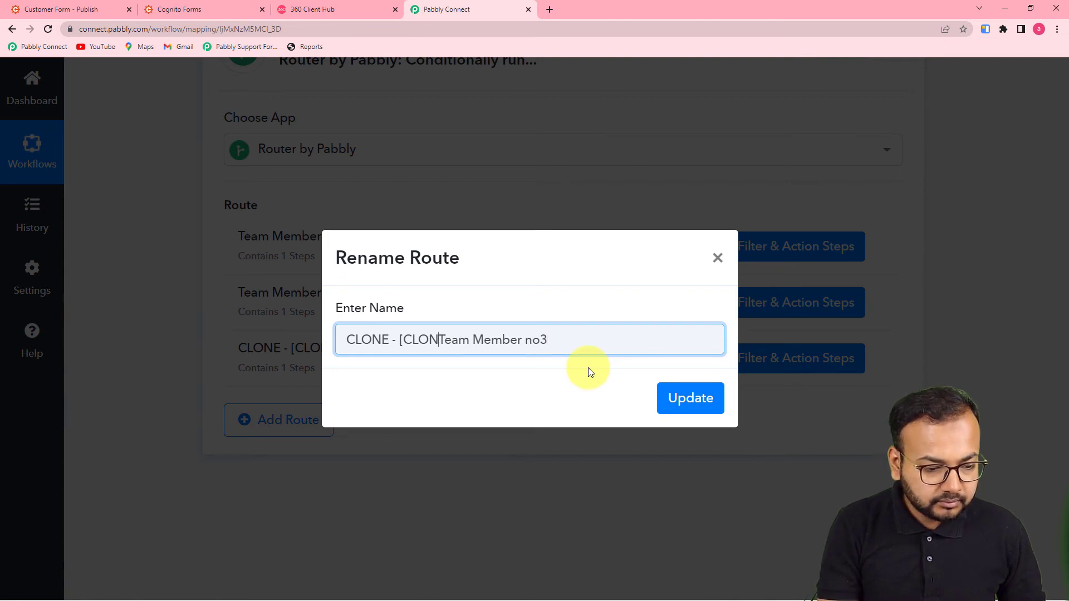
{"action": "left_click", "coordinate": [688, 396]}
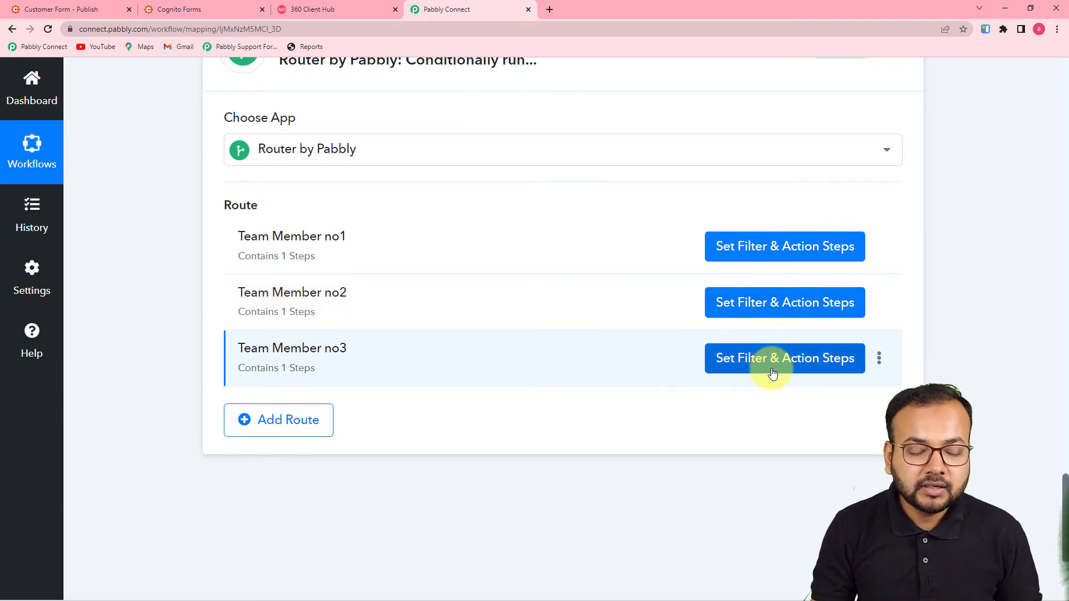
{"action": "left_click", "coordinate": [731, 305]}
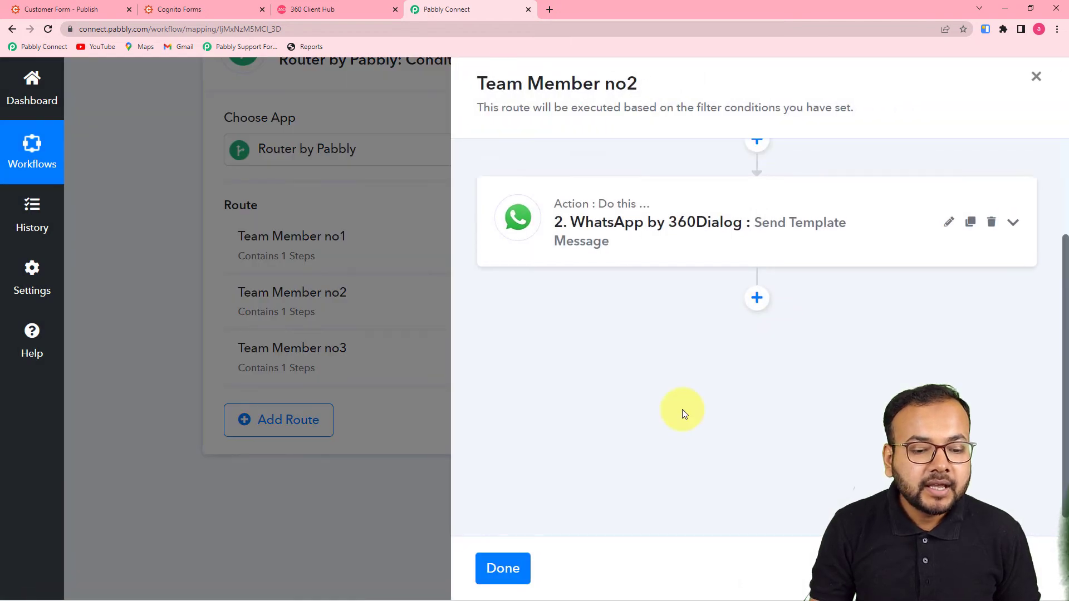
Change Team Member no2's filter value from 1 to 2, then save and test it, getting 'Condition is true'
{"action": "mouse_move", "coordinate": [687, 210]}
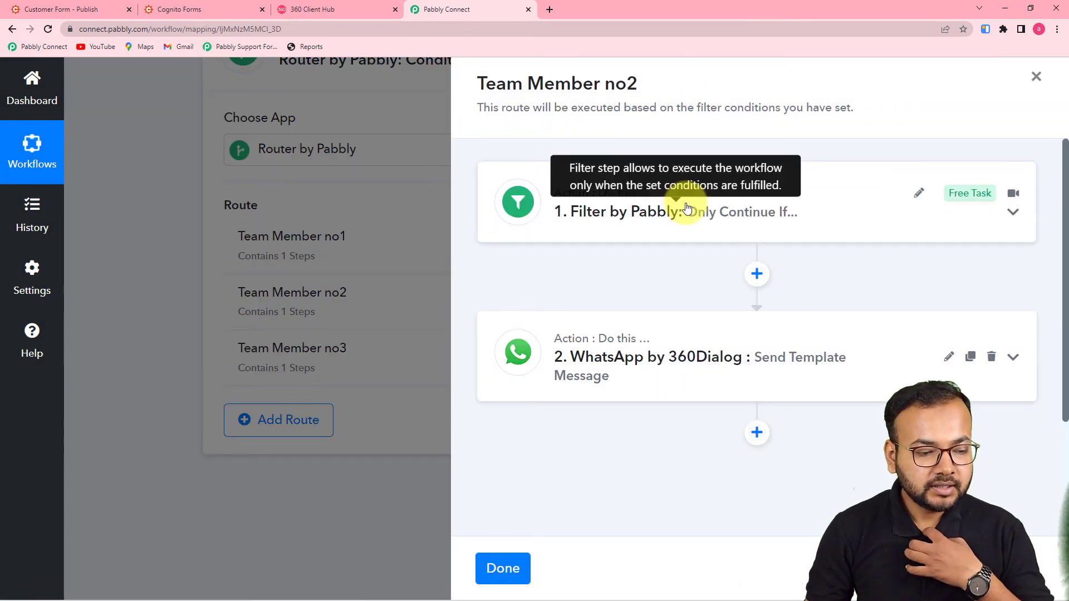
{"action": "left_click", "coordinate": [649, 222]}
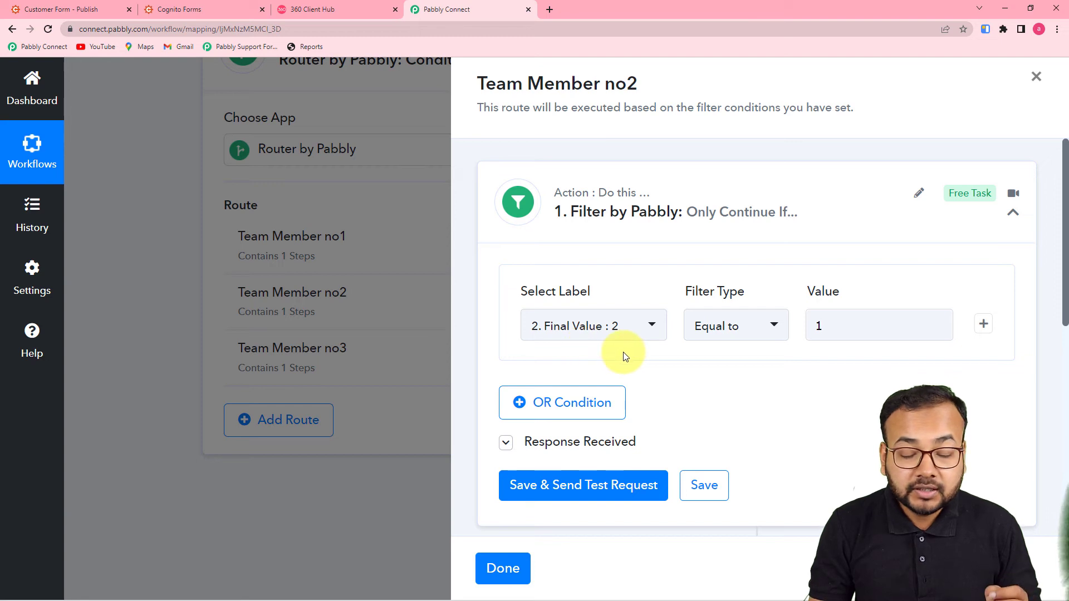
{"action": "left_click", "coordinate": [845, 324]}
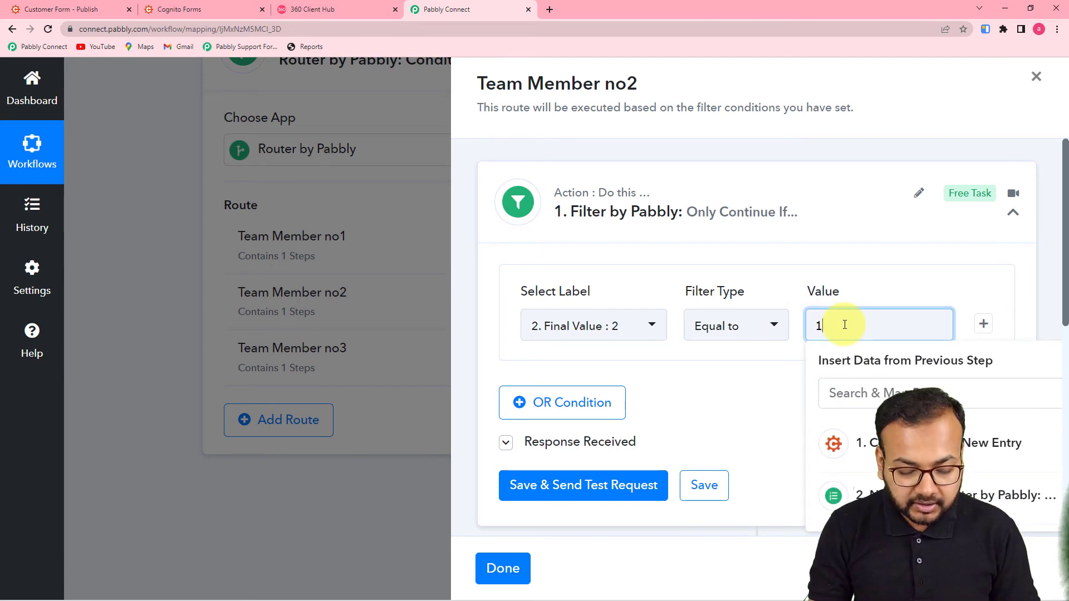
{"action": "type", "text": "1"}
{"action": "key", "text": "BackSpace"}
{"action": "type", "text": "2"}
{"action": "left_click", "coordinate": [766, 417]}
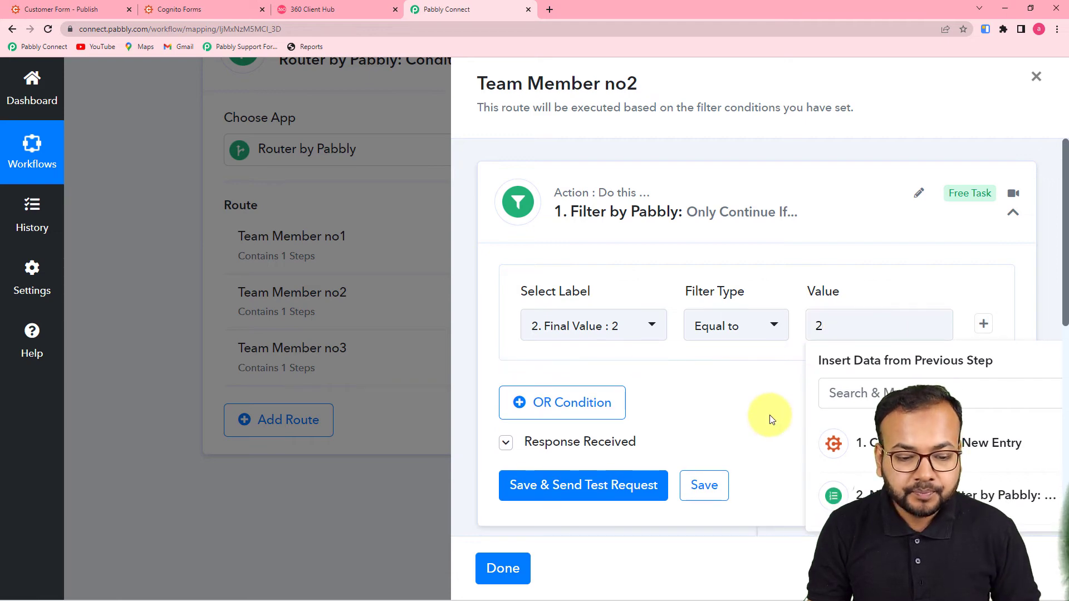
{"action": "scroll", "coordinate": [771, 418], "scroll_direction": "down", "scroll_amount": 1}
{"action": "scroll", "coordinate": [772, 418], "scroll_direction": "down", "scroll_amount": 1}
{"action": "left_click", "coordinate": [625, 382]}
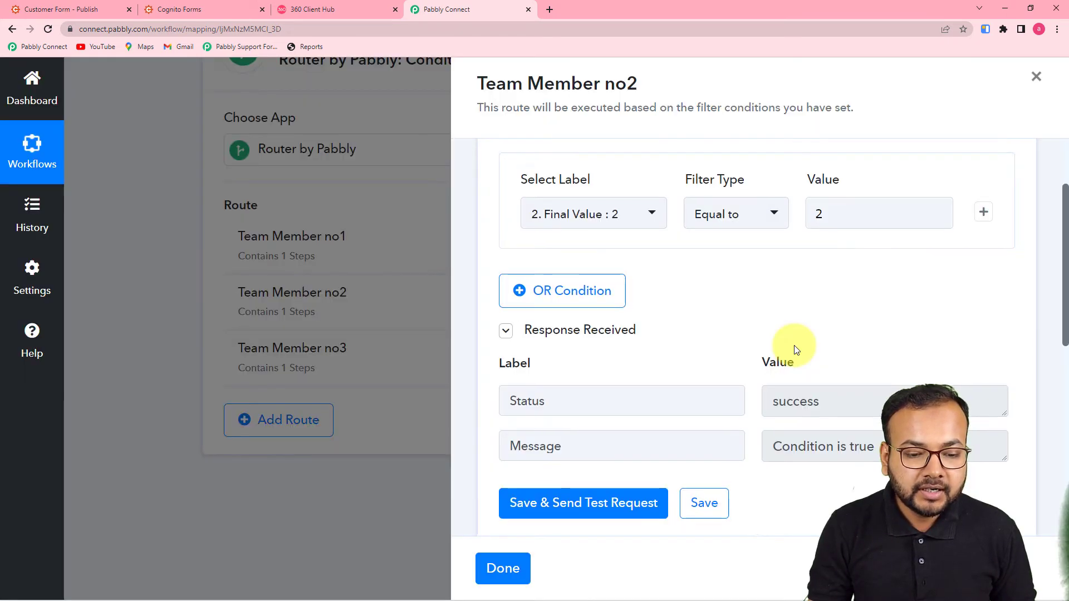
{"action": "scroll", "coordinate": [766, 365], "scroll_direction": "down", "scroll_amount": 2}
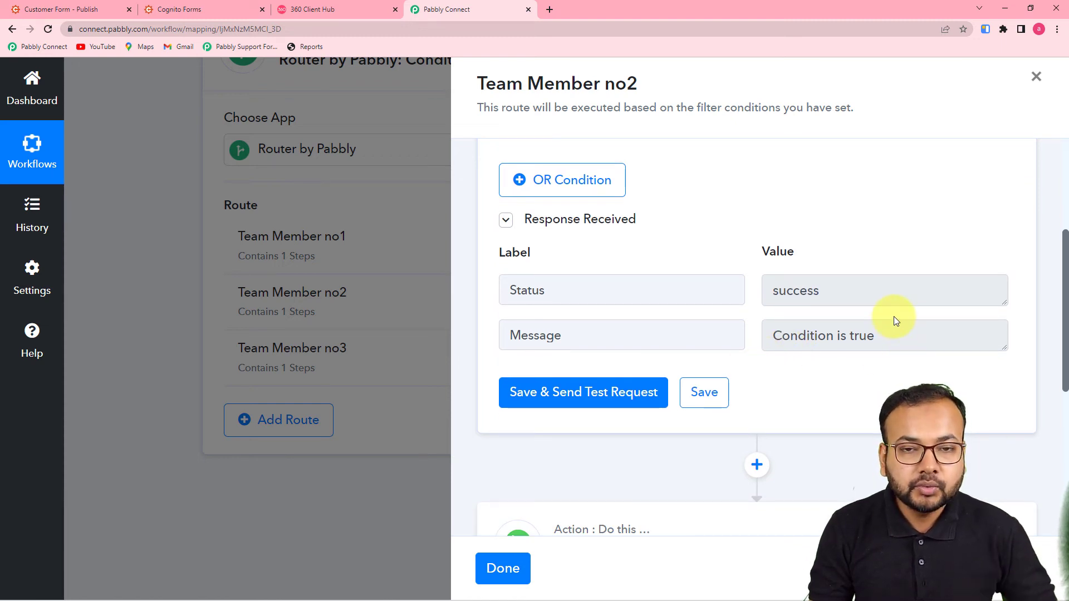
{"action": "scroll", "coordinate": [894, 320], "scroll_direction": "down", "scroll_amount": 5}
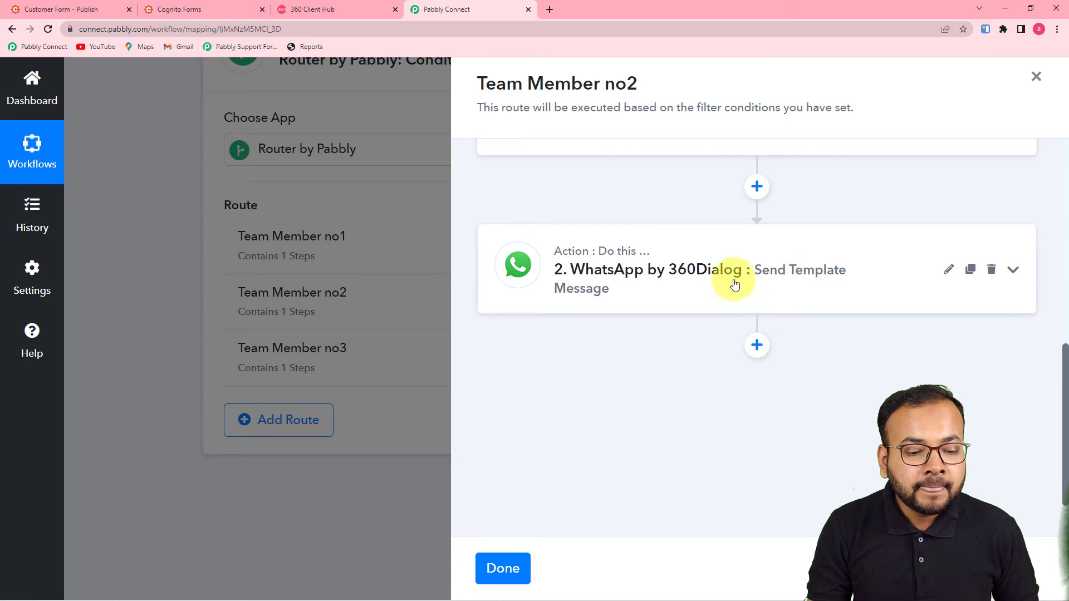
Change Team Member no2's WhatsApp recipient mobile number and Body Field 1 member name
{"action": "left_click", "coordinate": [734, 291]}
{"action": "scroll", "coordinate": [735, 291], "scroll_direction": "down", "scroll_amount": 4}
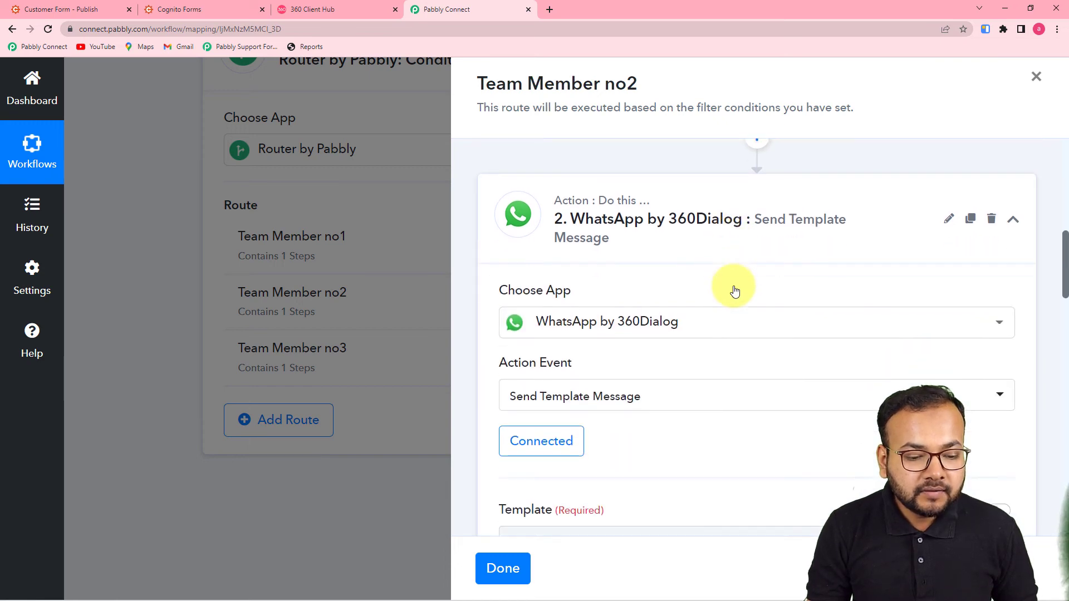
{"action": "scroll", "coordinate": [735, 290], "scroll_direction": "down", "scroll_amount": 5}
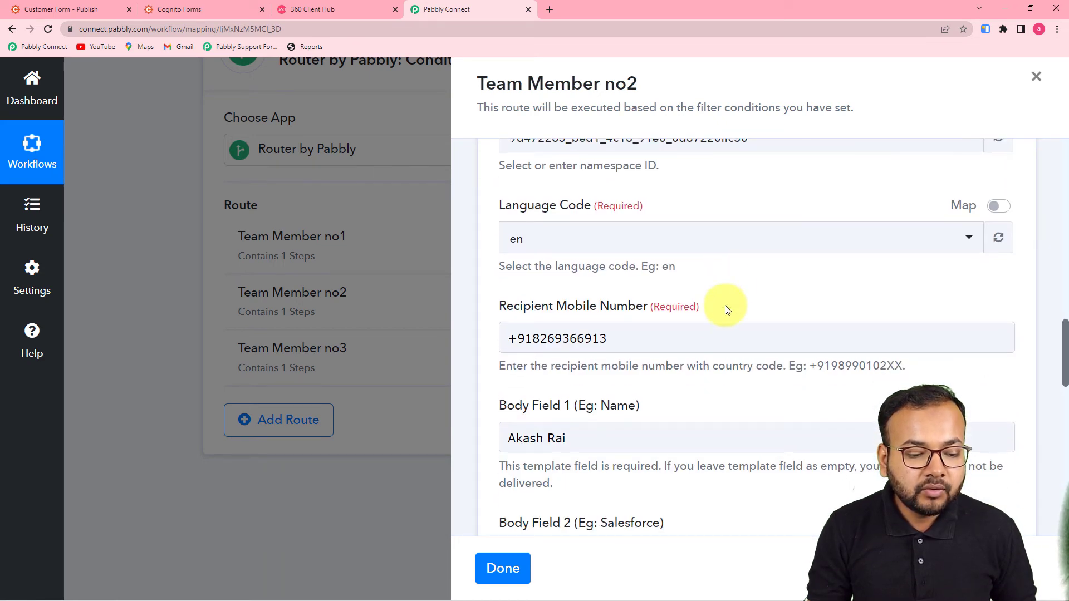
{"action": "left_click", "coordinate": [623, 338]}
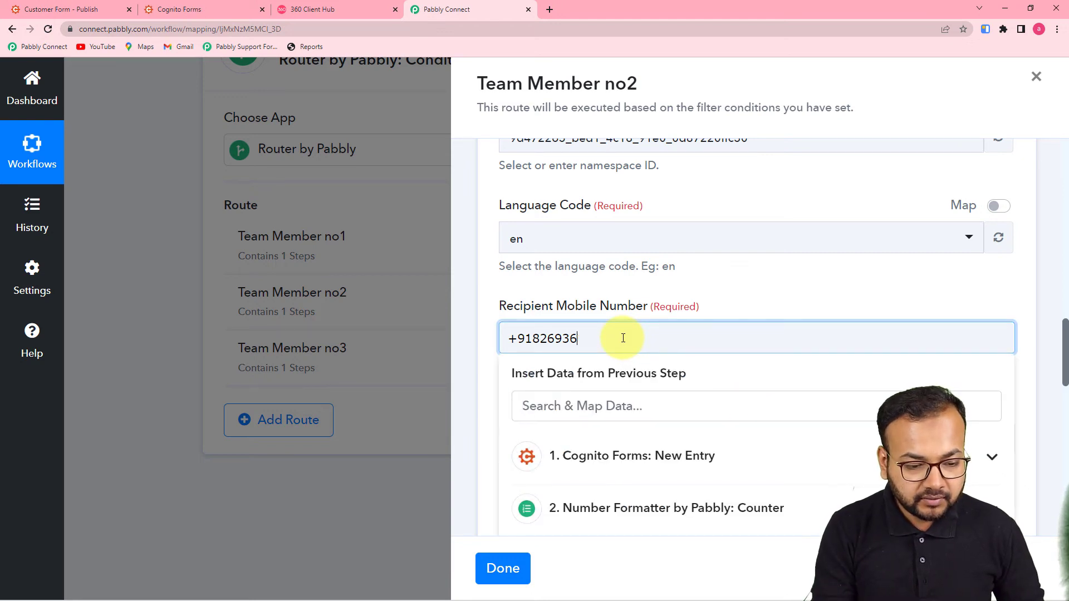
{"action": "left_click", "coordinate": [757, 257]}
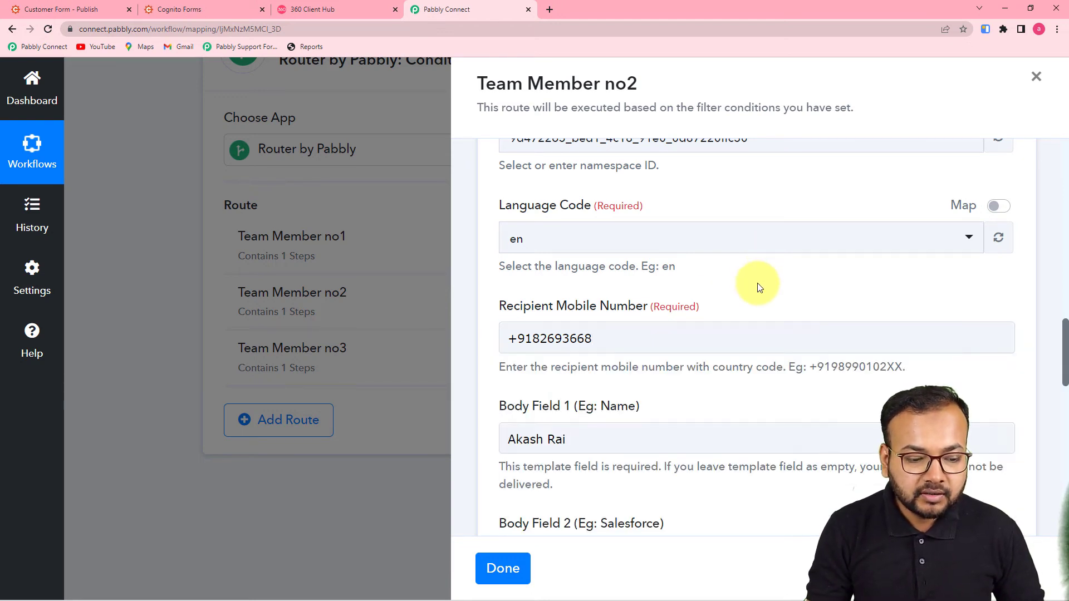
{"action": "scroll", "coordinate": [757, 282], "scroll_direction": "down", "scroll_amount": 2}
{"action": "left_click", "coordinate": [584, 335]}
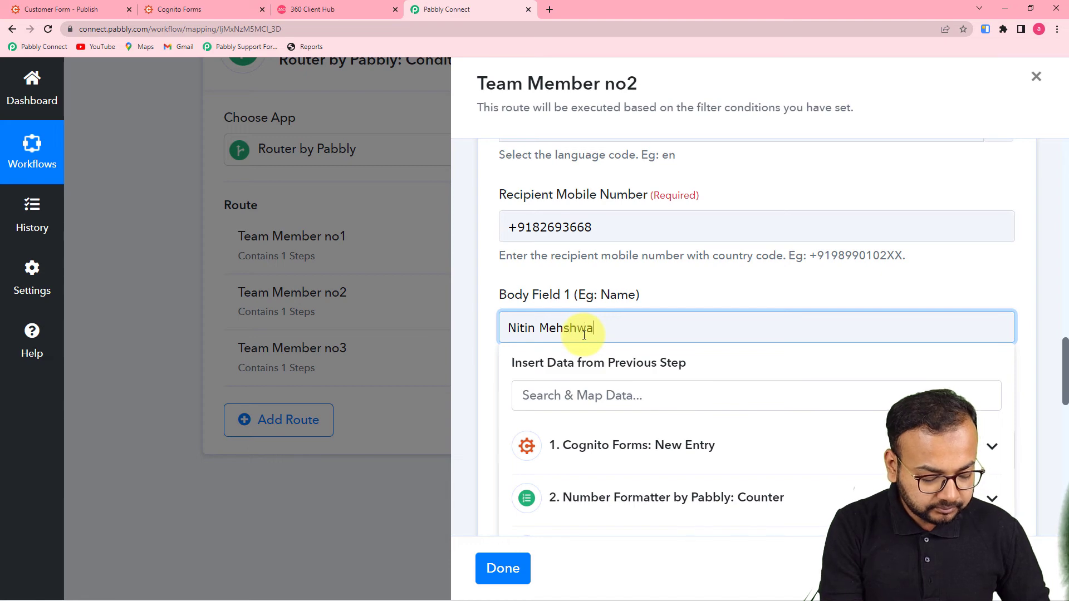
{"action": "left_click", "coordinate": [692, 283]}
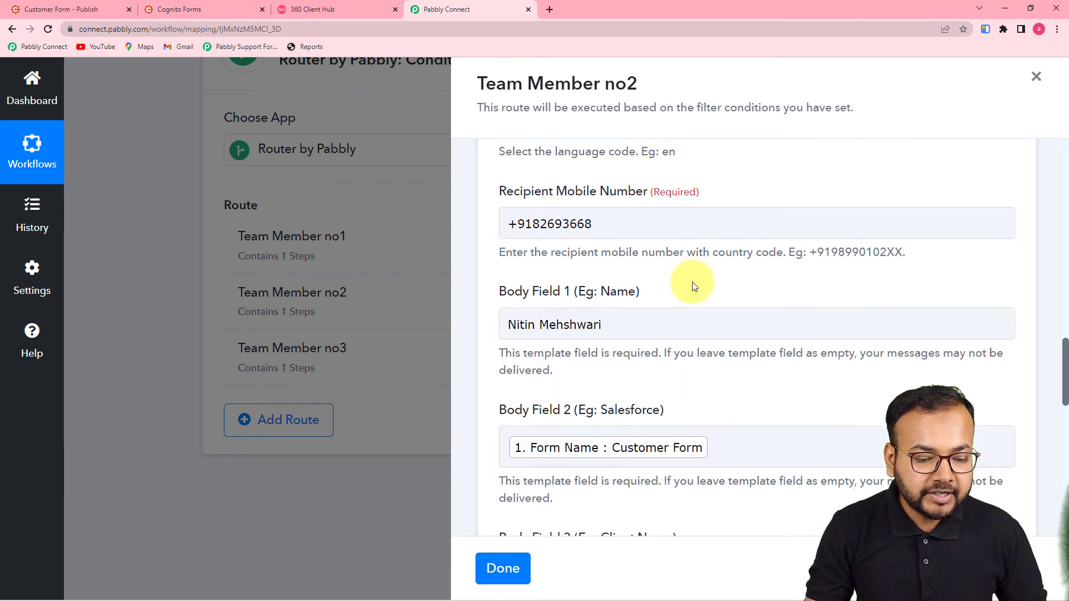
Save Team Member no2's WhatsApp step, close its route panel, and open Team Member no3's route
{"action": "scroll", "coordinate": [692, 283], "scroll_direction": "down", "scroll_amount": 4}
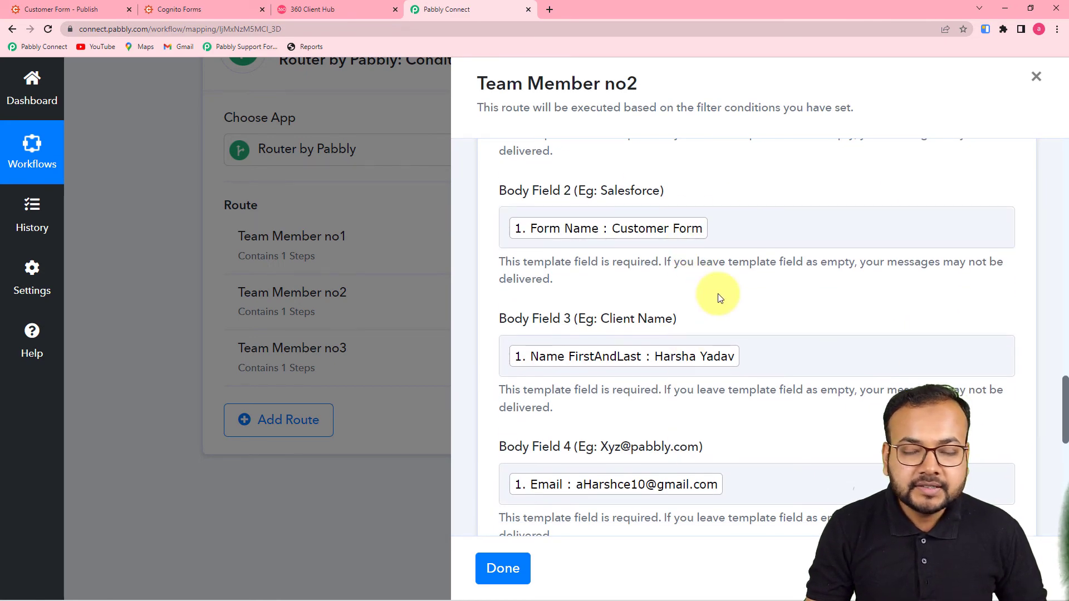
{"action": "scroll", "coordinate": [710, 327], "scroll_direction": "down", "scroll_amount": 4}
{"action": "scroll", "coordinate": [709, 327], "scroll_direction": "down", "scroll_amount": 4}
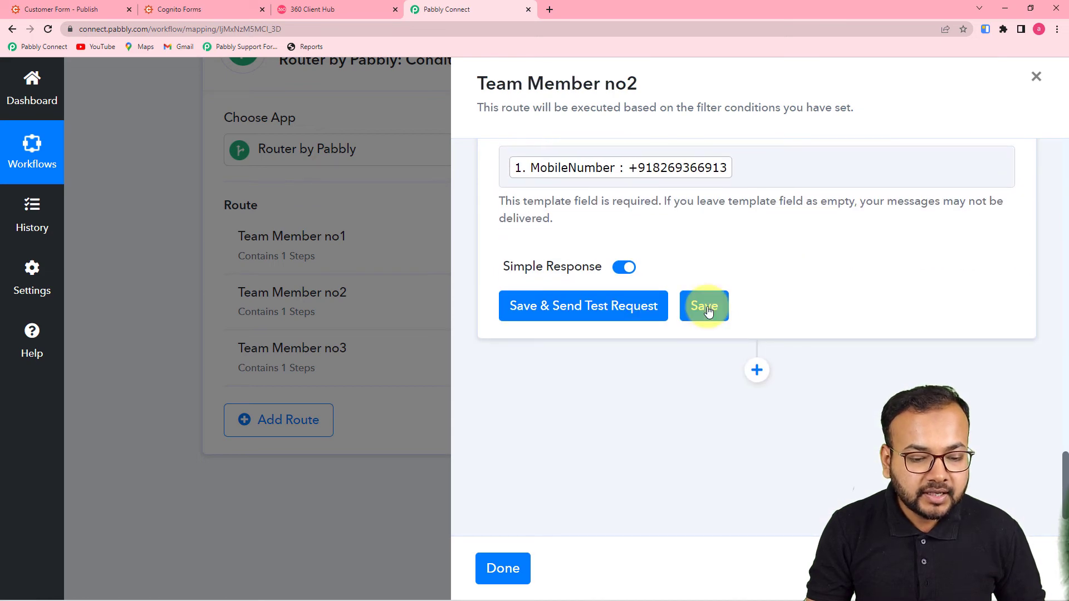
{"action": "left_click", "coordinate": [705, 306]}
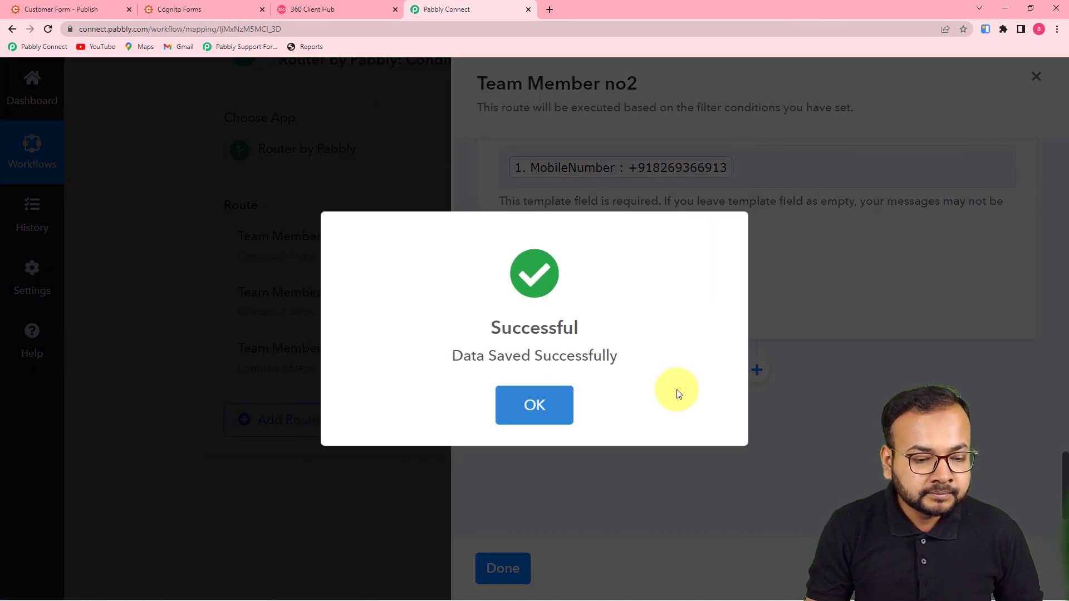
{"action": "left_click", "coordinate": [534, 383]}
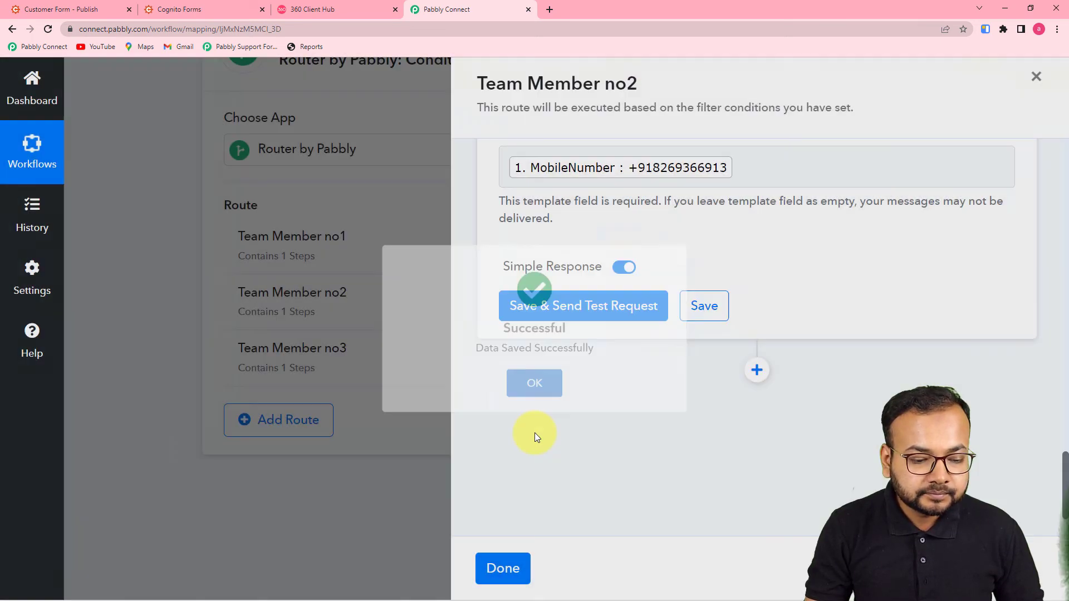
{"action": "left_click", "coordinate": [507, 568]}
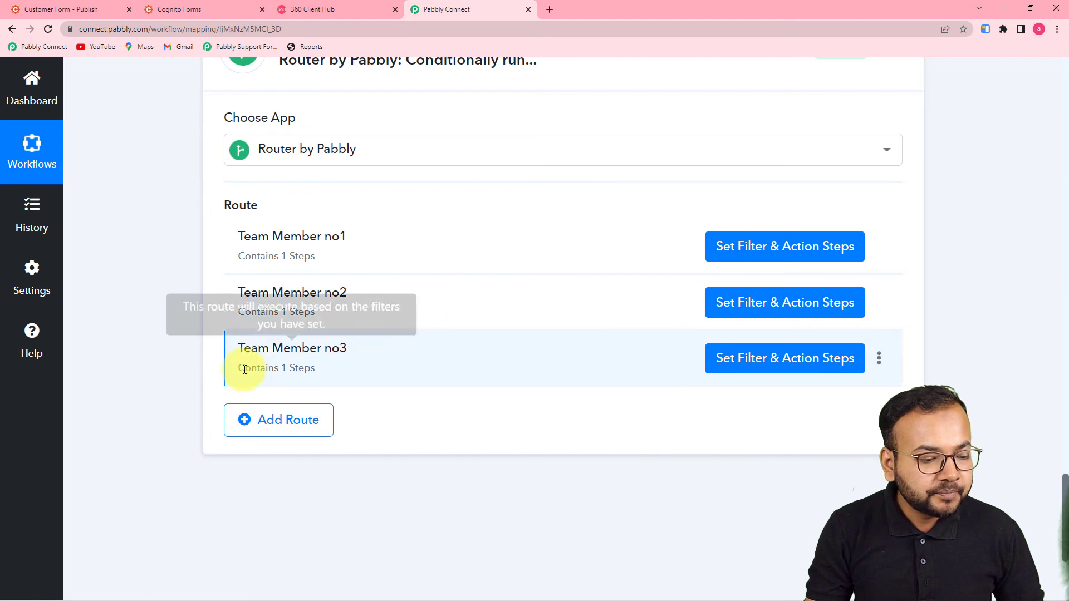
{"action": "left_click", "coordinate": [728, 368]}
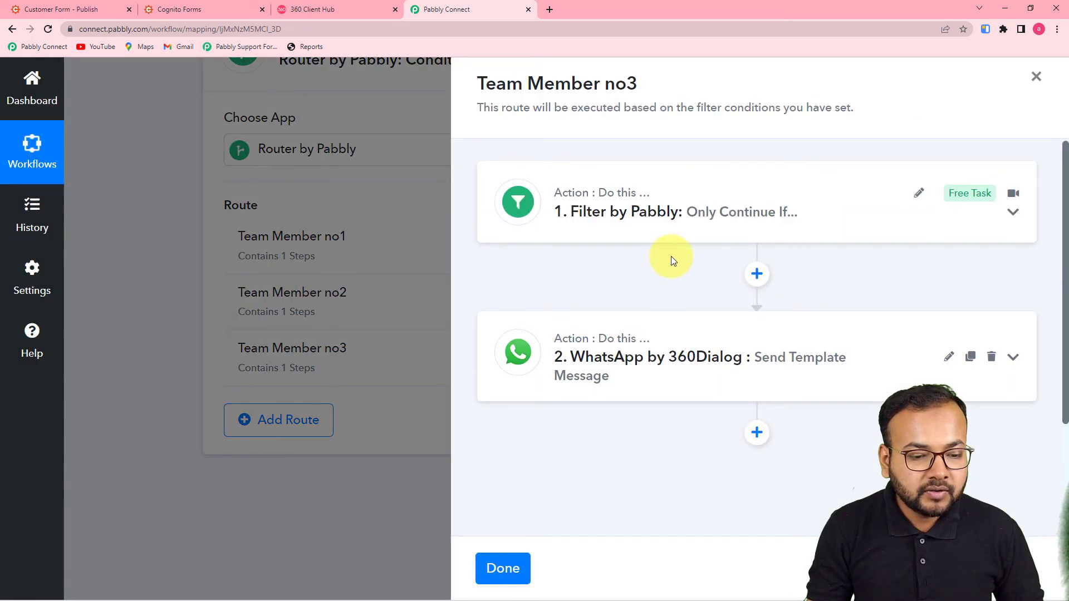
Change Team Member no3's filter value from 1 to 3, then save and test it
{"action": "left_click", "coordinate": [663, 217]}
{"action": "left_click", "coordinate": [840, 339]}
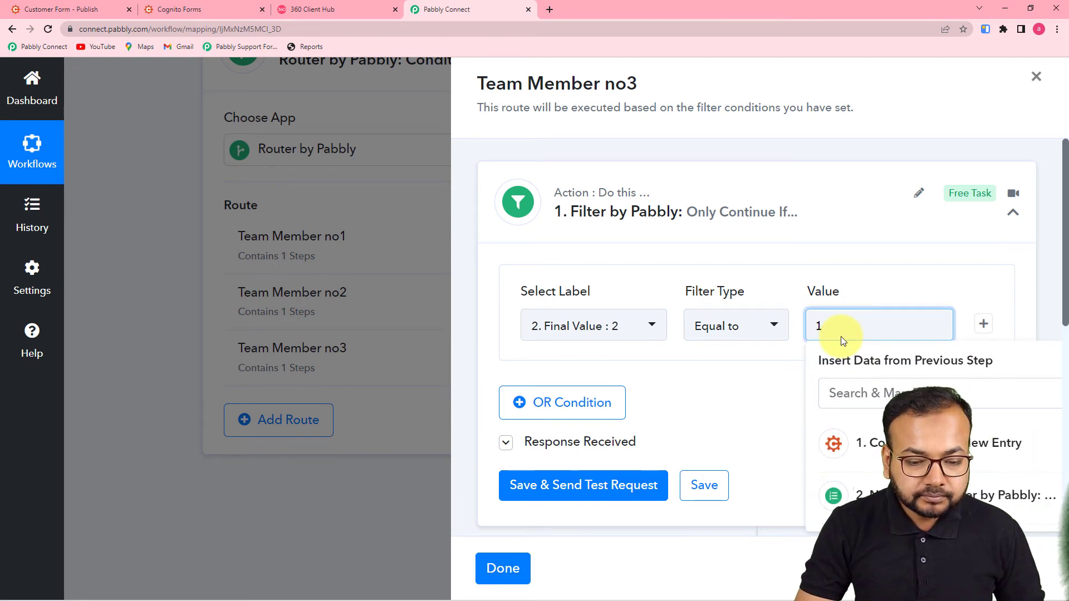
{"action": "key", "text": "BackSpace"}
{"action": "type", "text": "3"}
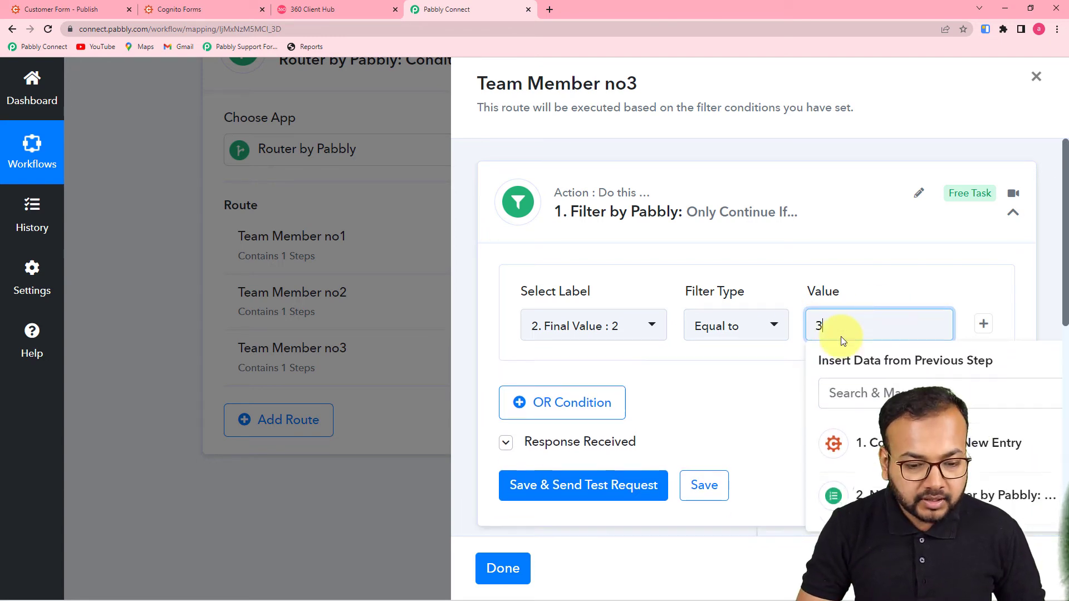
{"action": "left_click", "coordinate": [724, 395]}
{"action": "scroll", "coordinate": [724, 396], "scroll_direction": "down", "scroll_amount": 1}
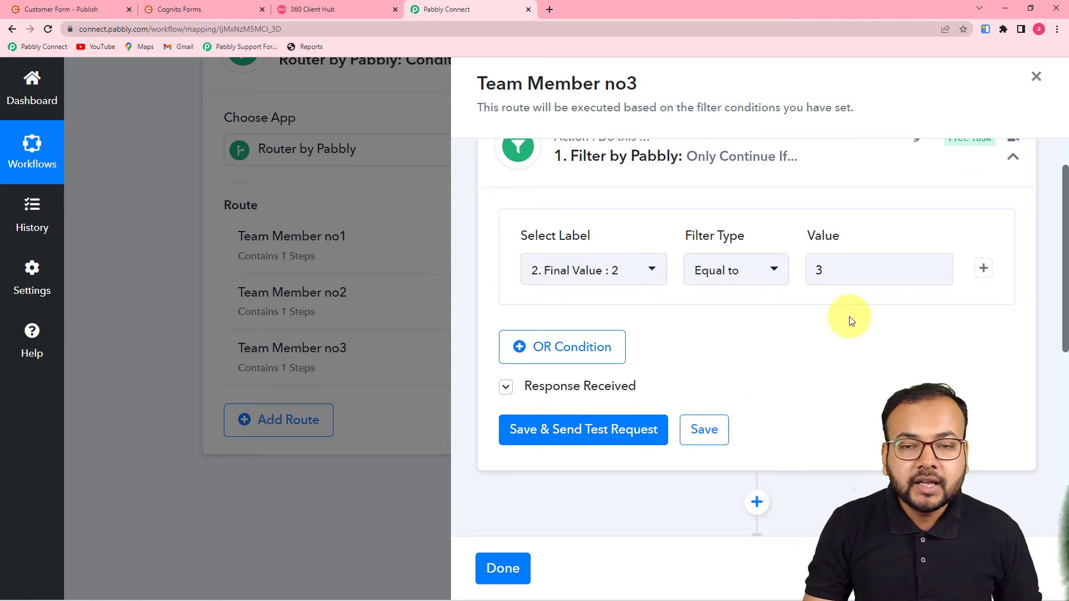
{"action": "left_click", "coordinate": [723, 424]}
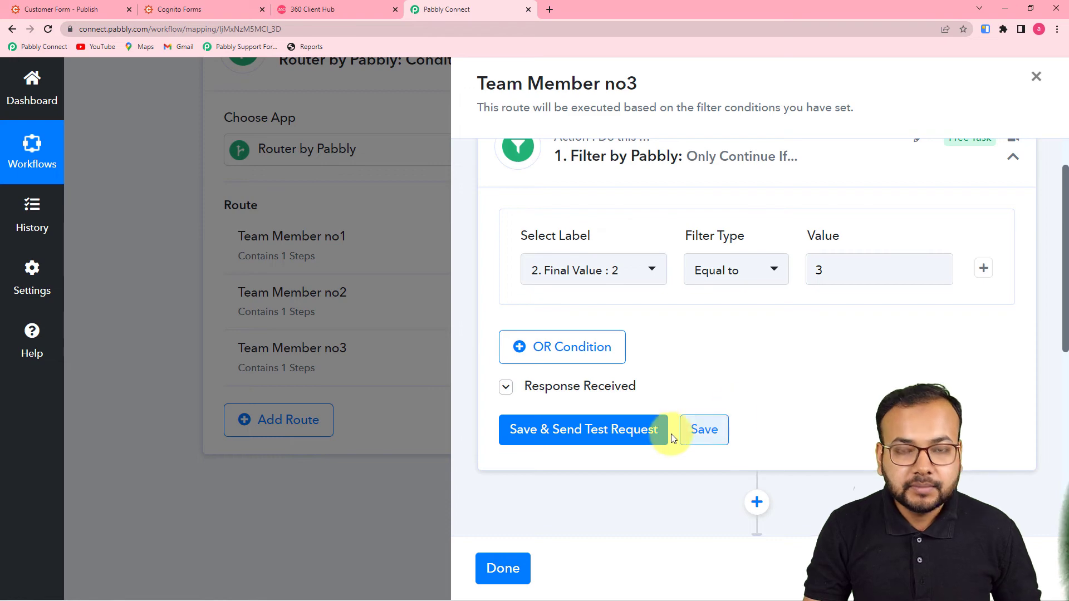
{"action": "left_click", "coordinate": [625, 438]}
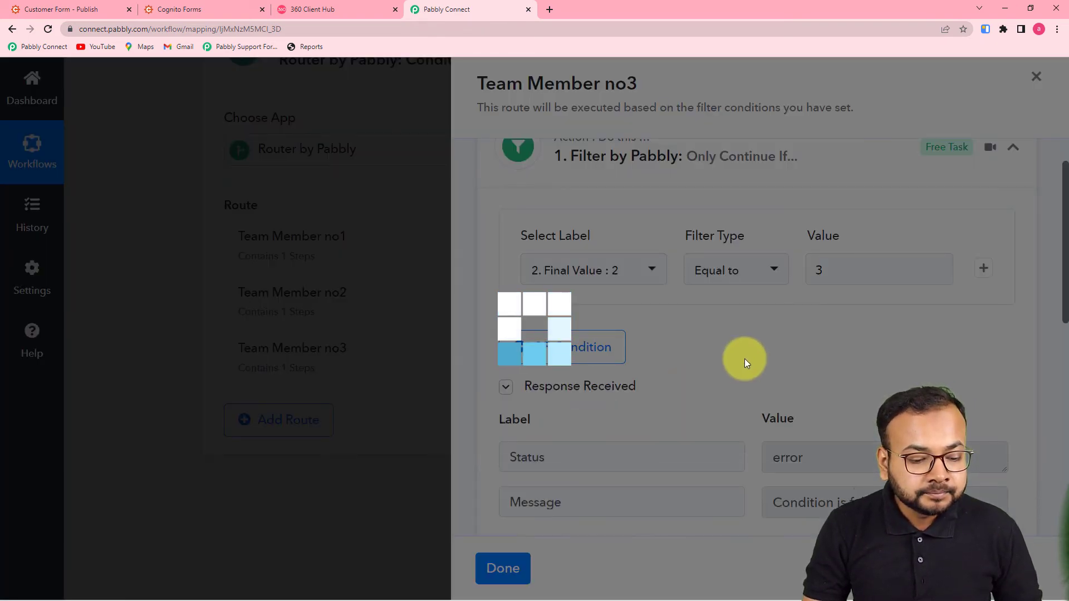
{"action": "scroll", "coordinate": [946, 331], "scroll_direction": "down", "scroll_amount": 9}
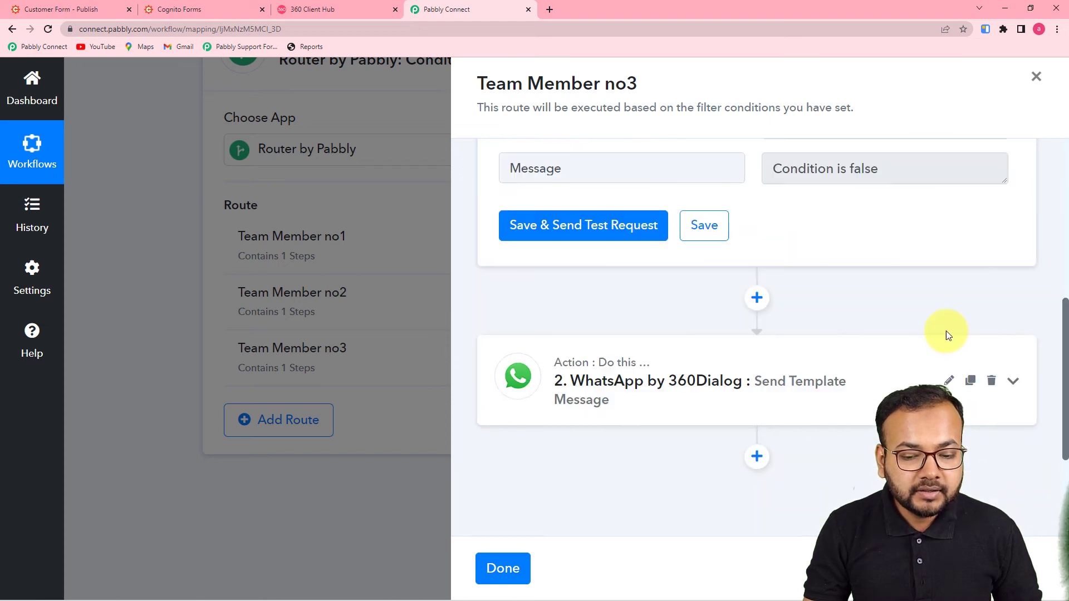
Give Team Member no3's WhatsApp step its own recipient mobile number and Body Field 1 member name
{"action": "left_click", "coordinate": [666, 224]}
{"action": "scroll", "coordinate": [672, 281], "scroll_direction": "down", "scroll_amount": 7}
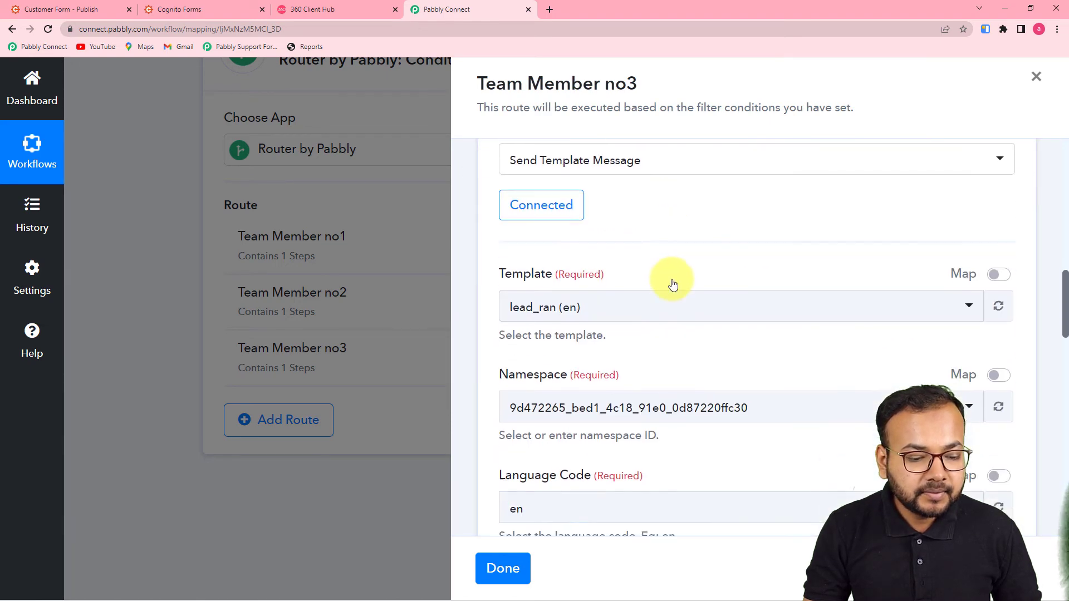
{"action": "left_click", "coordinate": [621, 430]}
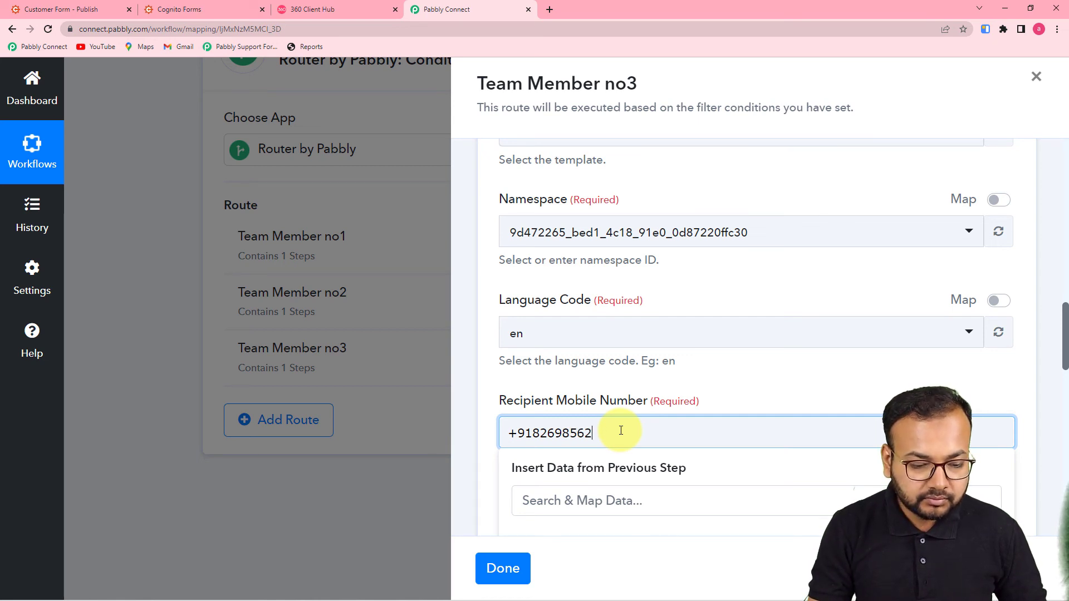
{"action": "left_click", "coordinate": [729, 372]}
{"action": "scroll", "coordinate": [729, 371], "scroll_direction": "down", "scroll_amount": 4}
{"action": "left_click", "coordinate": [566, 311]}
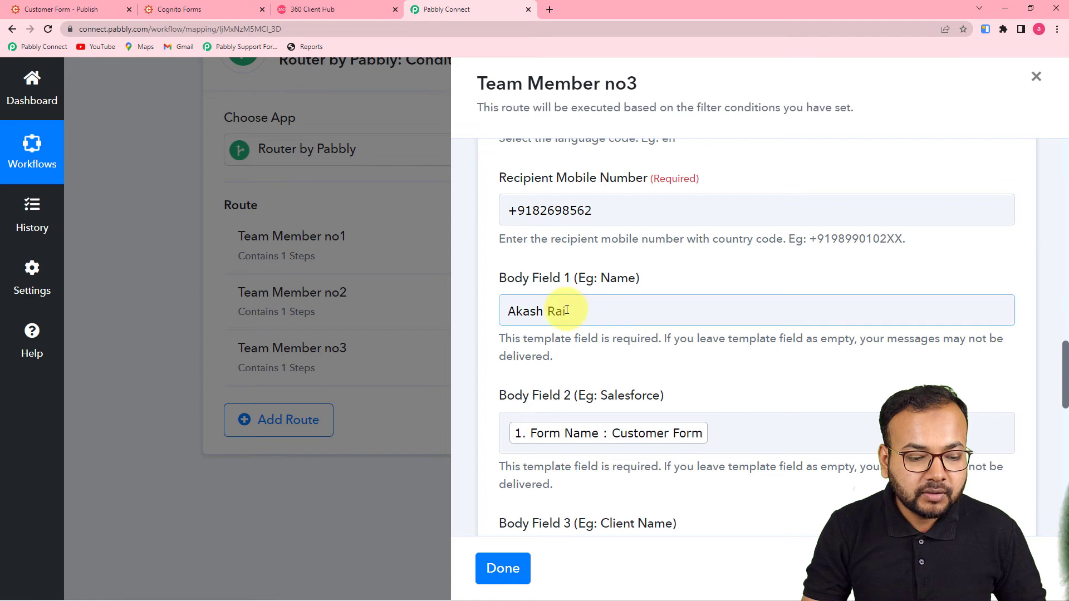
{"action": "key", "text": "BackSpace"}
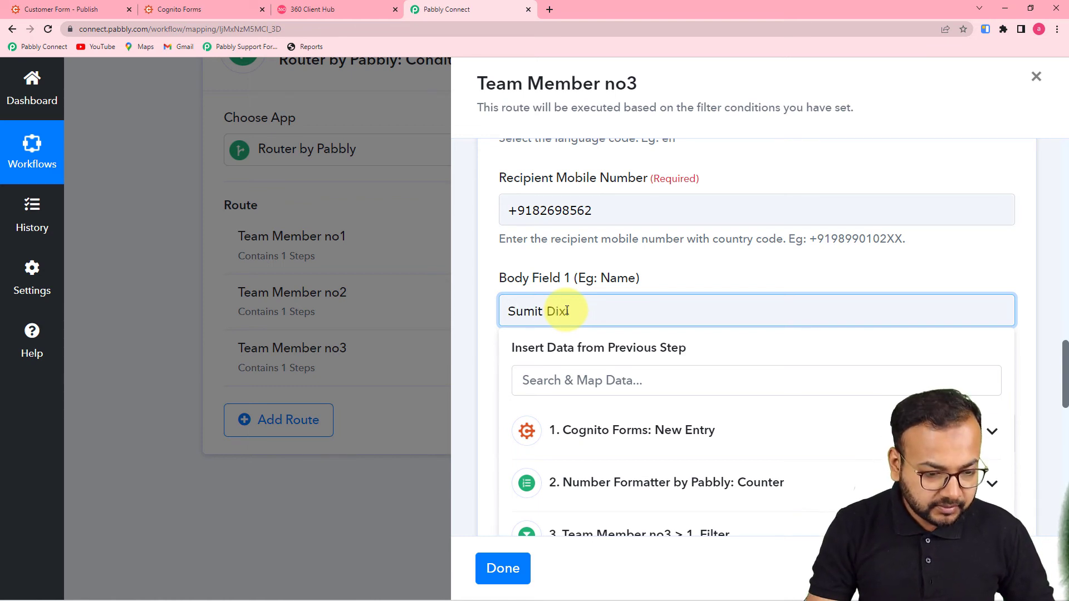
{"action": "type", "text": "it"}
{"action": "left_click", "coordinate": [590, 277]}
Save Team Member no3's WhatsApp step, confirm, and close the route panel
{"action": "scroll", "coordinate": [597, 274], "scroll_direction": "down", "scroll_amount": 5}
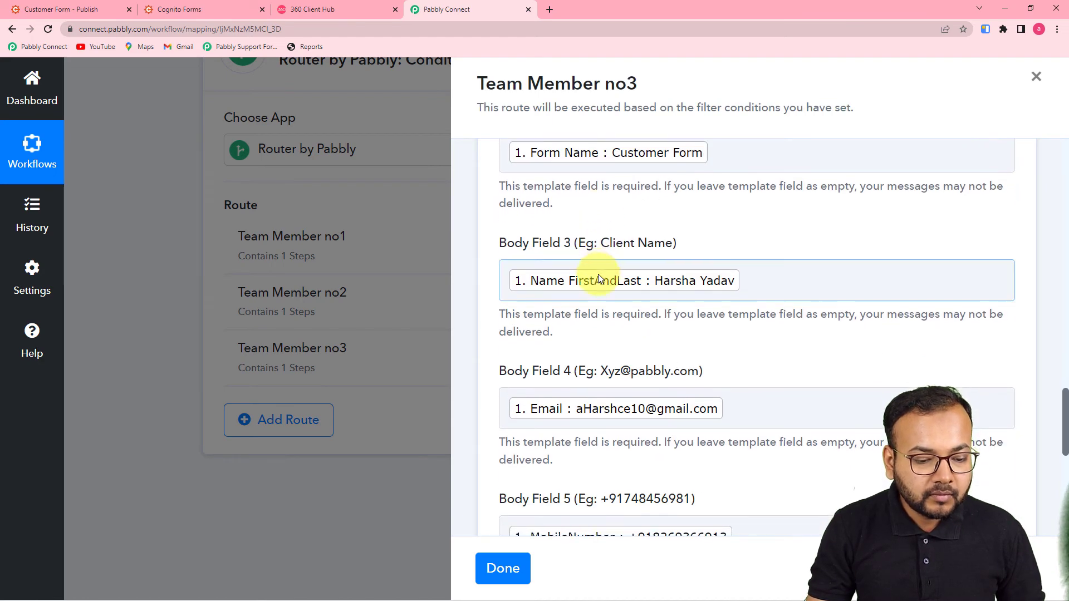
{"action": "scroll", "coordinate": [598, 273], "scroll_direction": "down", "scroll_amount": 8}
{"action": "left_click", "coordinate": [703, 208]}
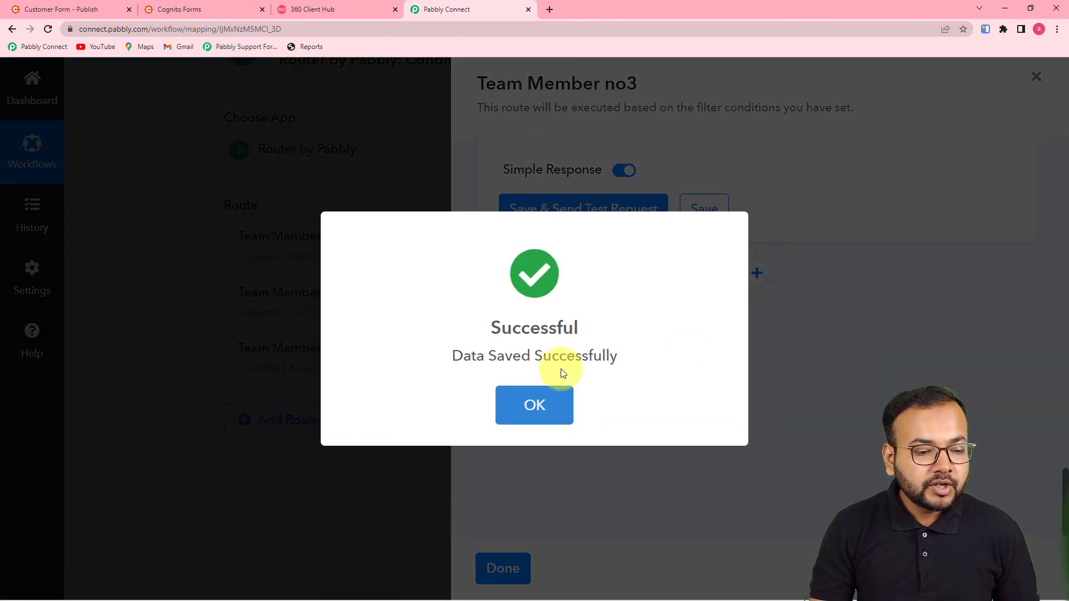
{"action": "left_click", "coordinate": [521, 401]}
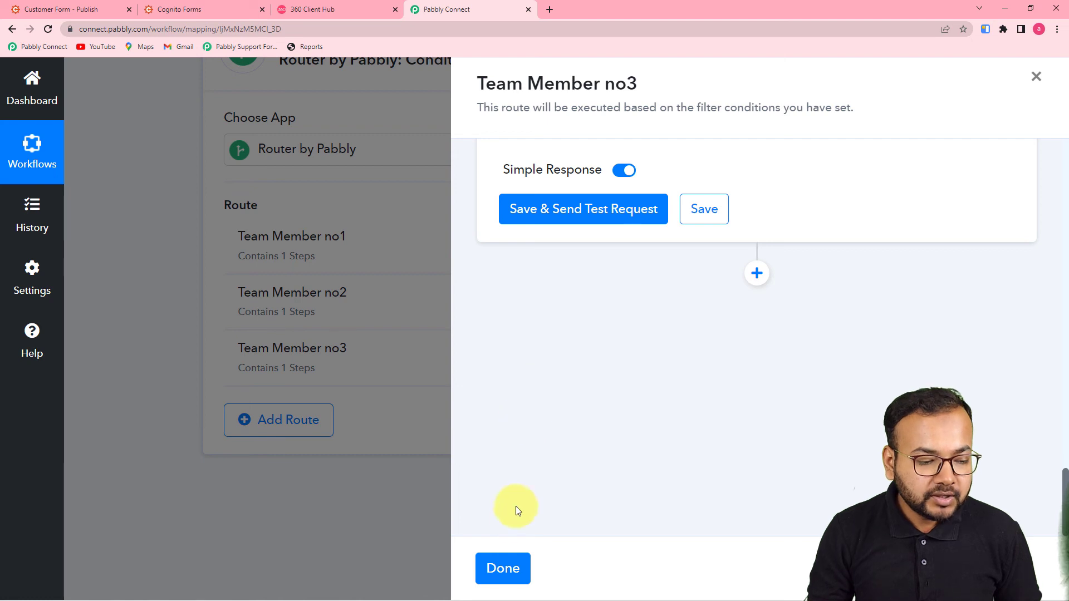
{"action": "left_click", "coordinate": [506, 570]}
{"action": "scroll", "coordinate": [184, 376], "scroll_direction": "up", "scroll_amount": 3}
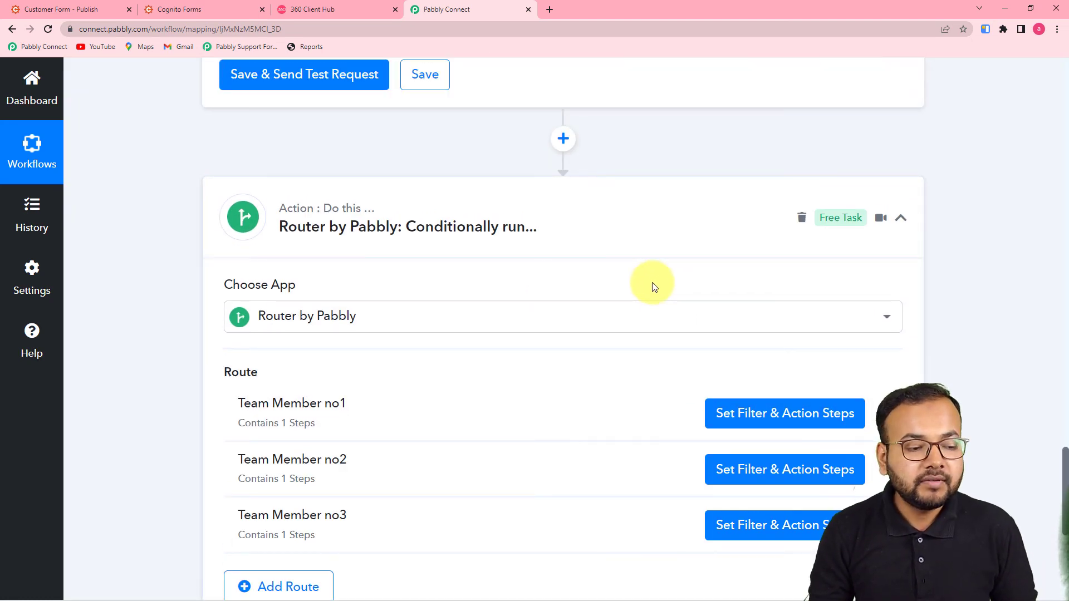
Reopen Team Member no1's WhatsApp step and bring up WhatsApp Web in a new browser tab
{"action": "scroll", "coordinate": [654, 266], "scroll_direction": "down", "scroll_amount": 2}
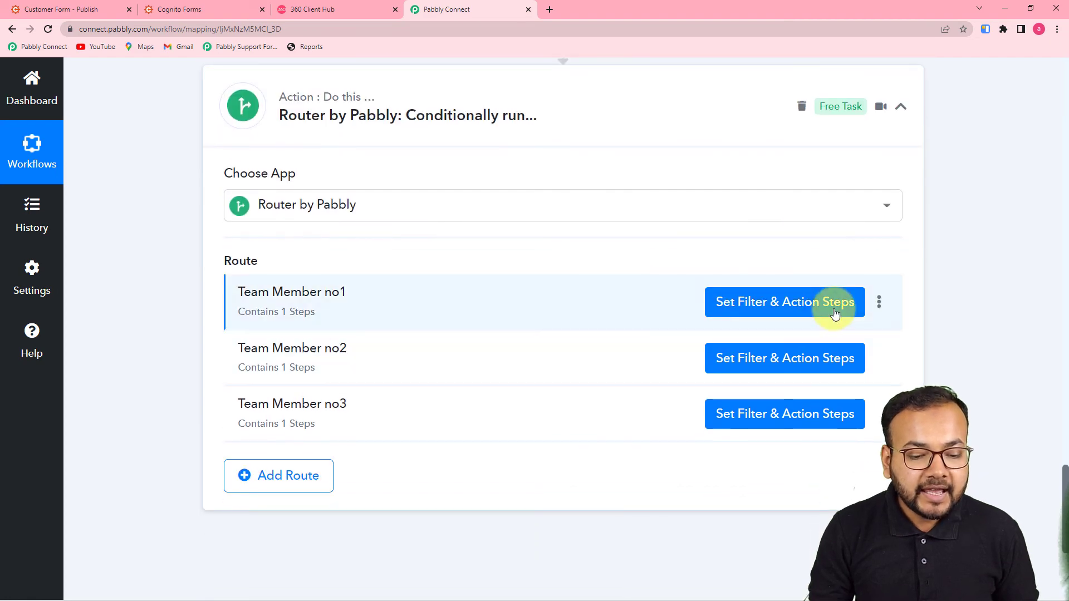
{"action": "left_click", "coordinate": [776, 309]}
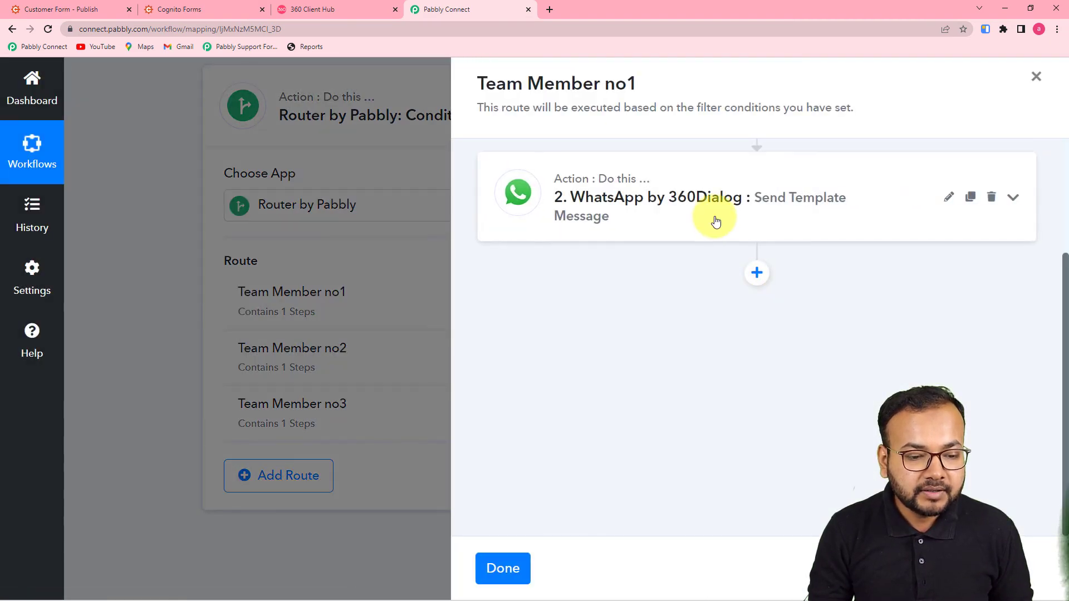
{"action": "left_click", "coordinate": [716, 221]}
{"action": "scroll", "coordinate": [713, 219], "scroll_direction": "down", "scroll_amount": 6}
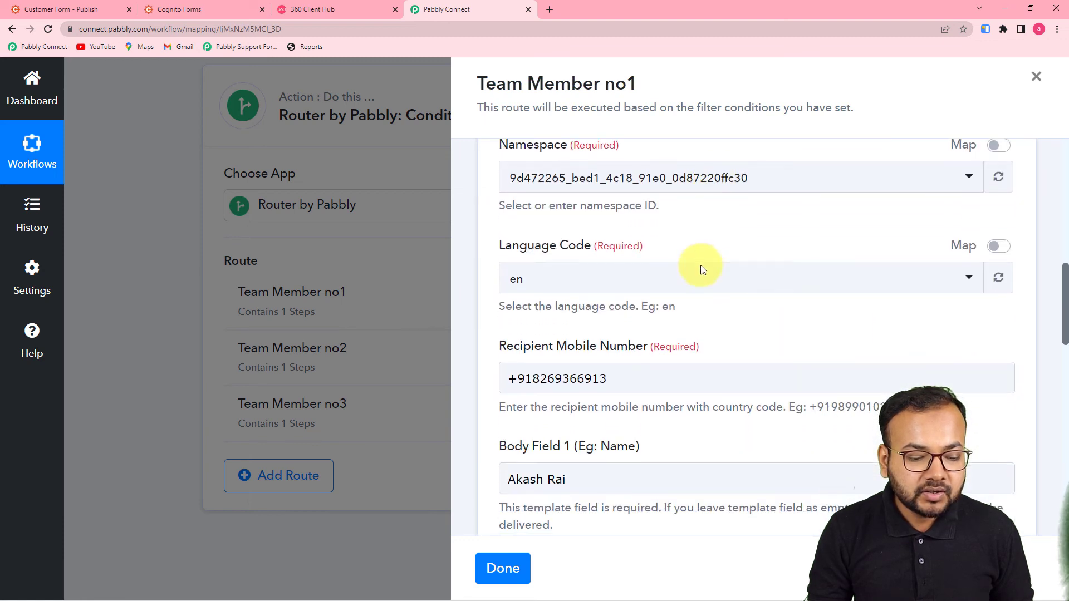
{"action": "left_click", "coordinate": [535, 365]}
{"action": "scroll", "coordinate": [707, 254], "scroll_direction": "up", "scroll_amount": 2}
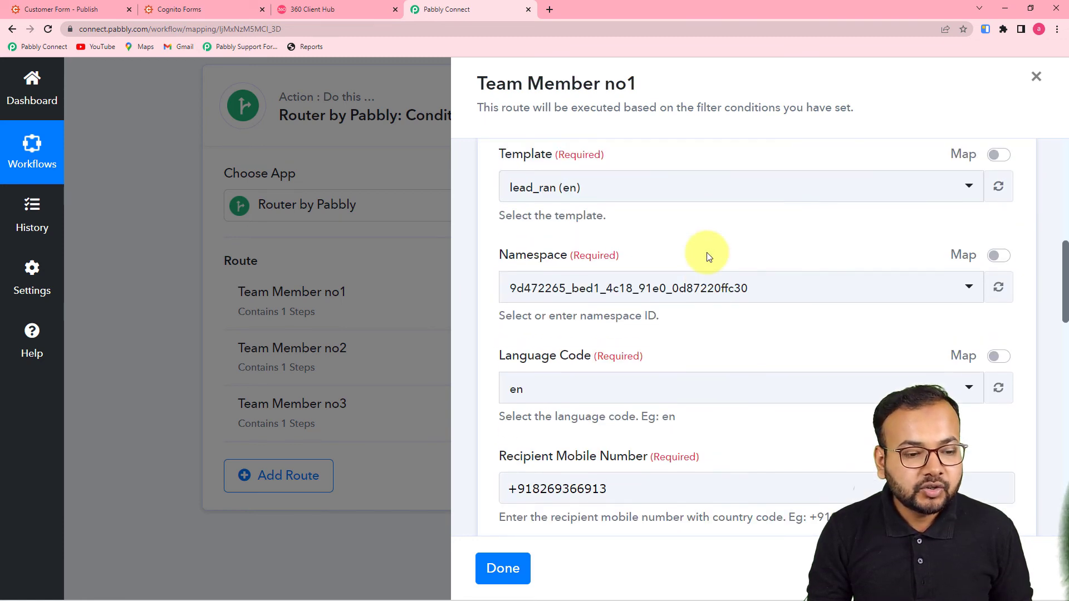
{"action": "left_click", "coordinate": [549, 10]}
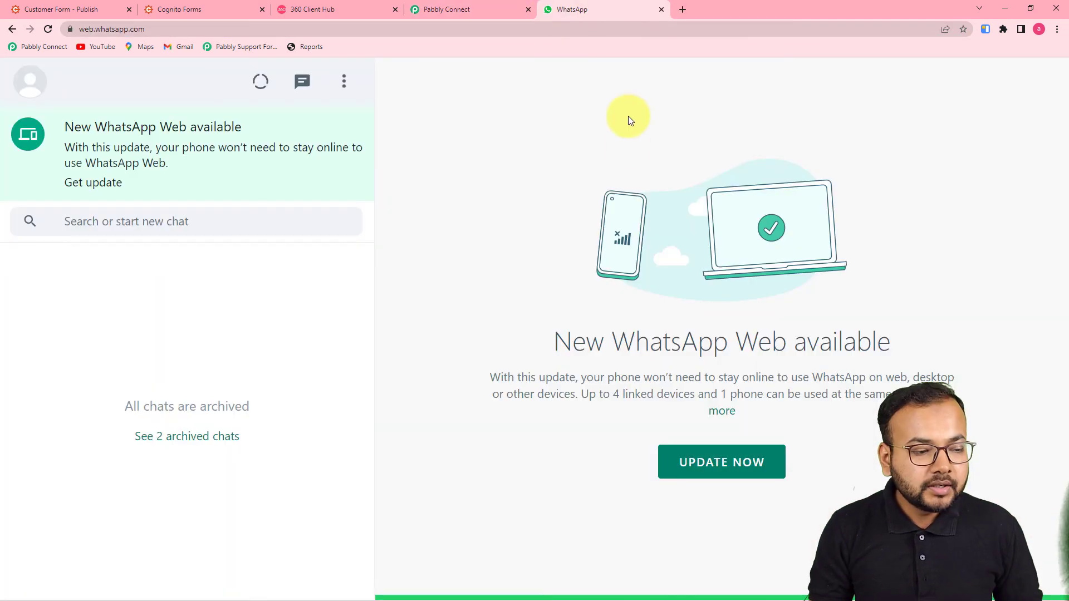
Back in Pabbly, save Team Member no1's WhatsApp step and send a test message
{"action": "left_click", "coordinate": [428, 9]}
{"action": "scroll", "coordinate": [614, 251], "scroll_direction": "down", "scroll_amount": 3}
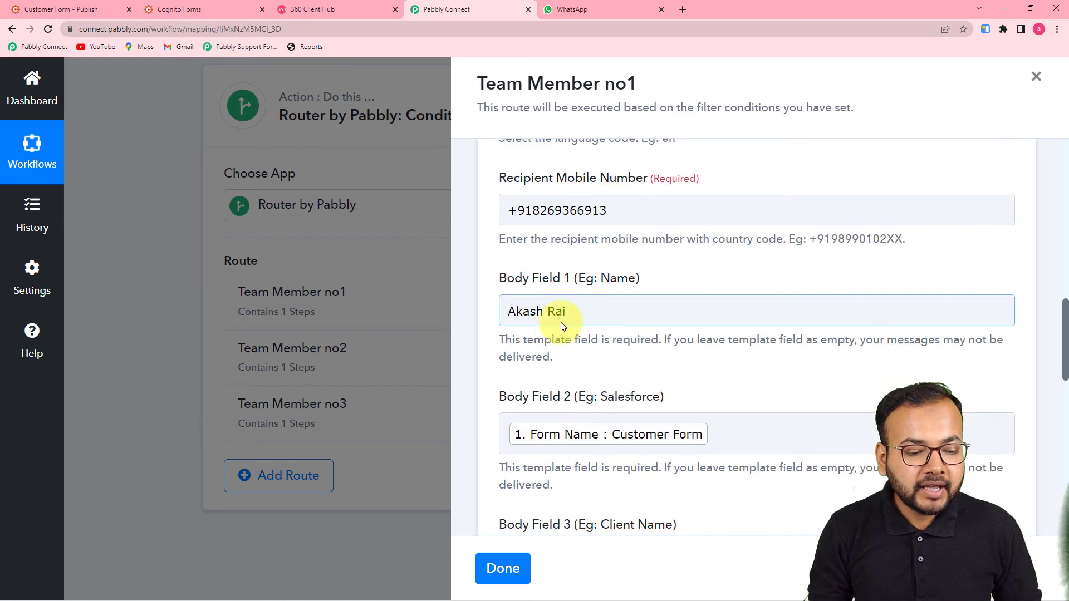
{"action": "scroll", "coordinate": [761, 271], "scroll_direction": "down", "scroll_amount": 10}
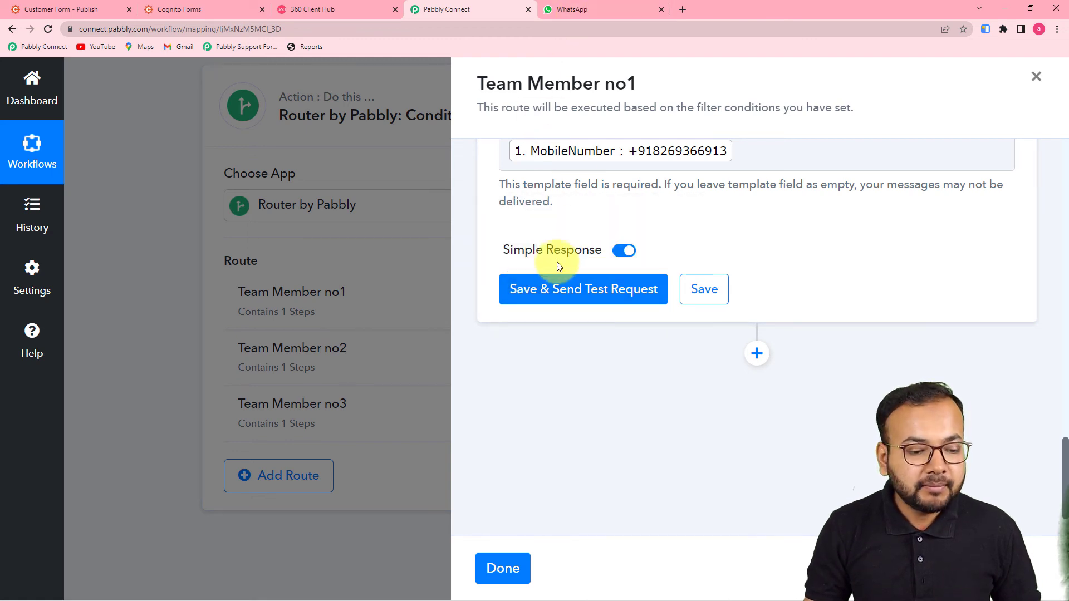
{"action": "left_click", "coordinate": [556, 295]}
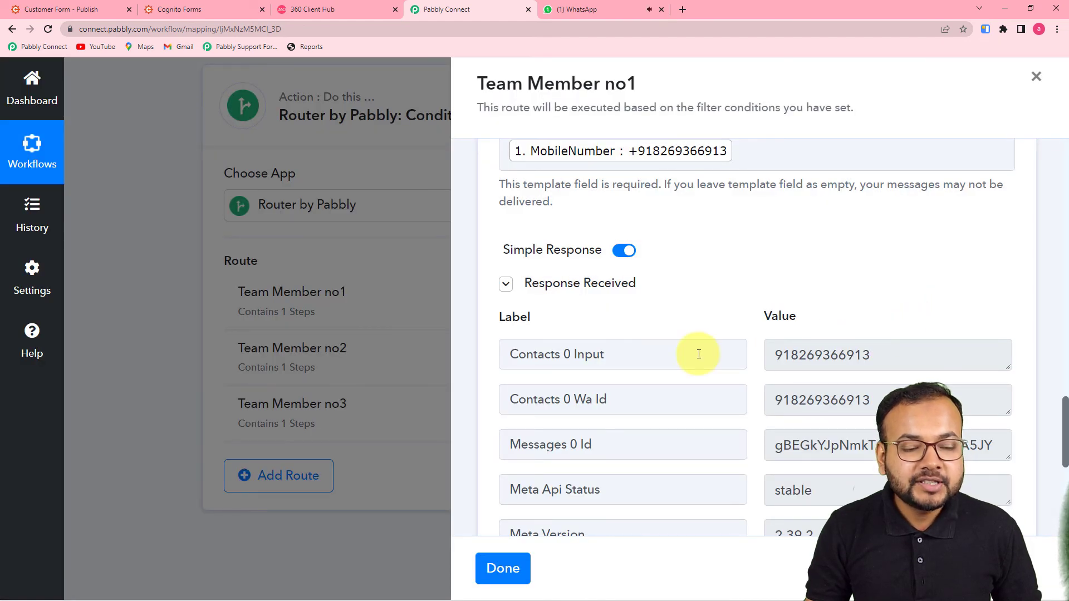
Confirm the new lead message arrived in WhatsApp Web, then close the Team Member no1 route panel
{"action": "left_click", "coordinate": [572, 12]}
{"action": "left_click", "coordinate": [187, 313]}
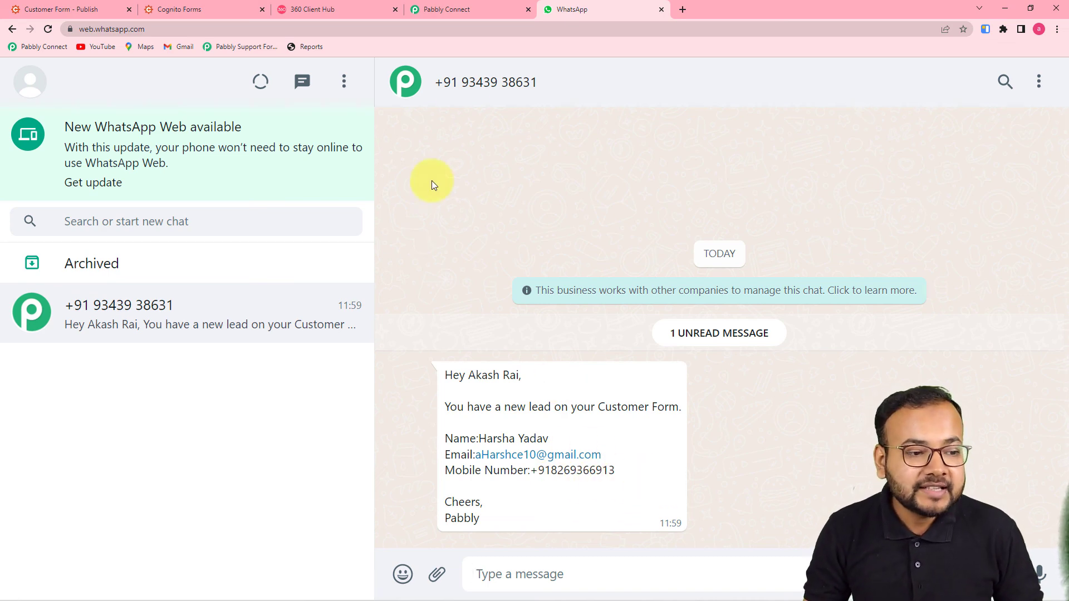
{"action": "left_click", "coordinate": [477, 8]}
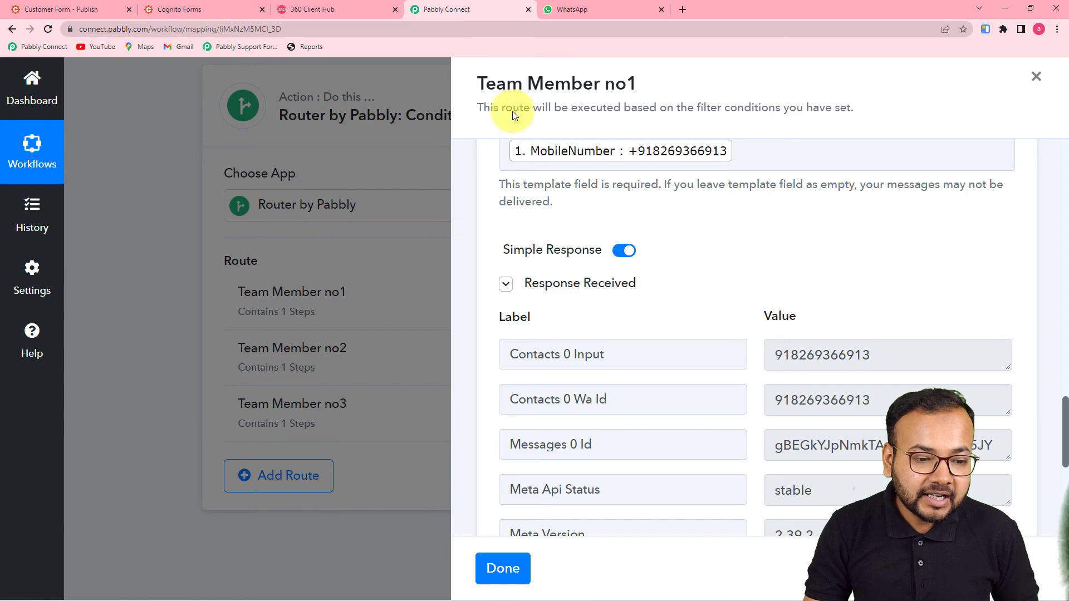
{"action": "left_click", "coordinate": [501, 568]}
{"action": "scroll", "coordinate": [988, 395], "scroll_direction": "up", "scroll_amount": 5}
{"action": "scroll", "coordinate": [988, 384], "scroll_direction": "up", "scroll_amount": 15}
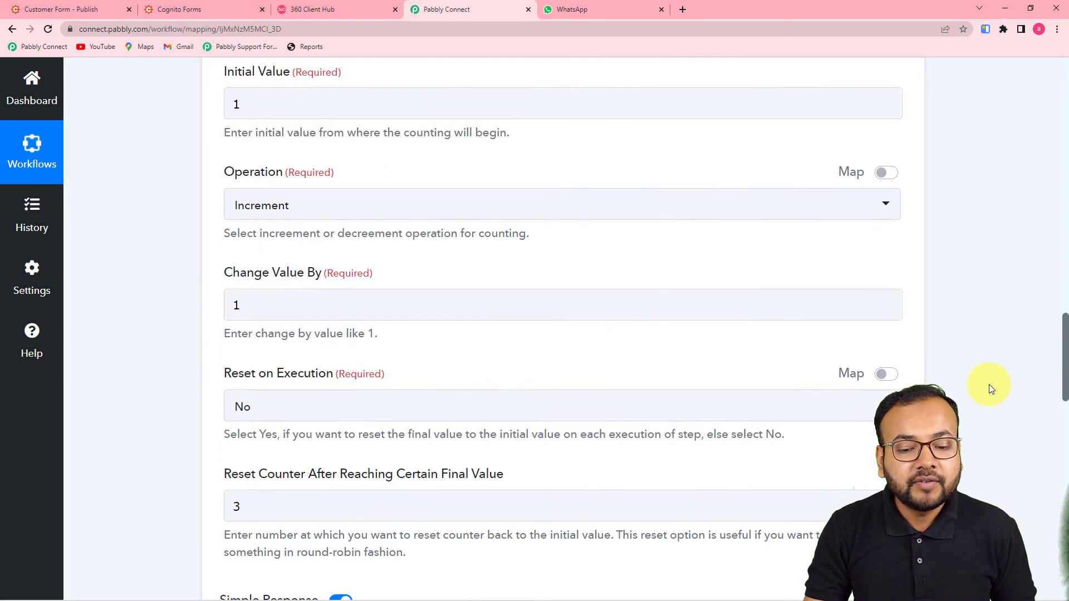
{"action": "scroll", "coordinate": [988, 384], "scroll_direction": "up", "scroll_amount": 2}
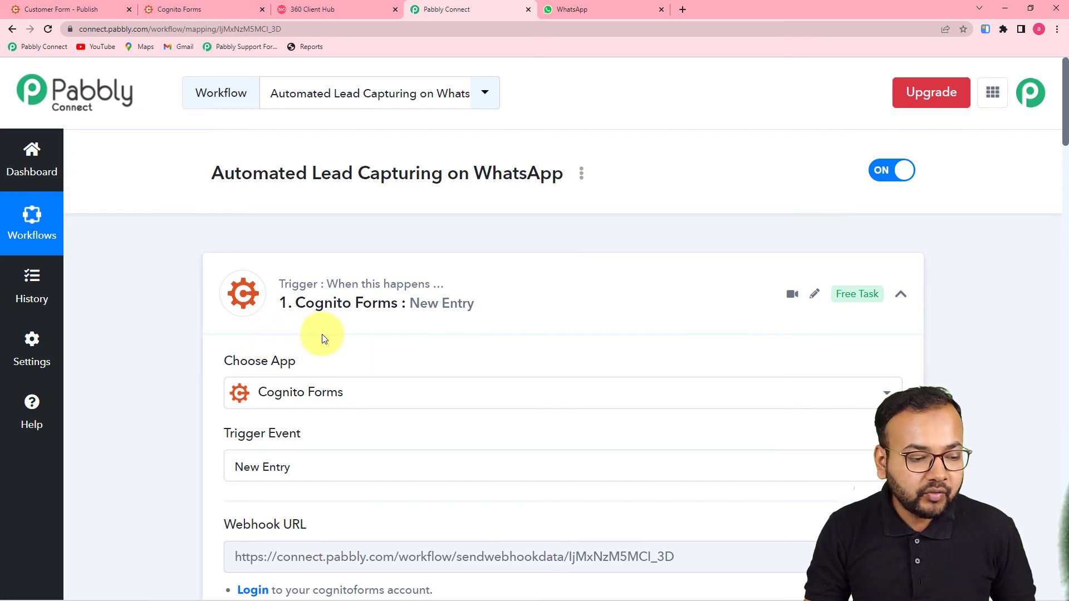
{"action": "scroll", "coordinate": [282, 340], "scroll_direction": "down", "scroll_amount": 4}
{"action": "scroll", "coordinate": [334, 318], "scroll_direction": "down", "scroll_amount": 5}
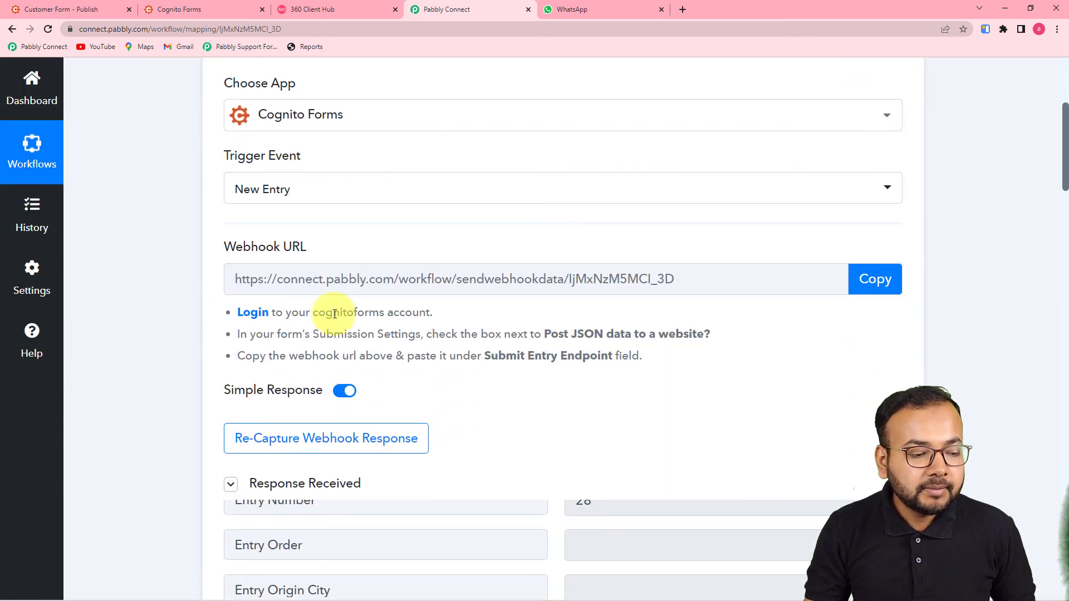
{"action": "scroll", "coordinate": [337, 334], "scroll_direction": "down", "scroll_amount": 3}
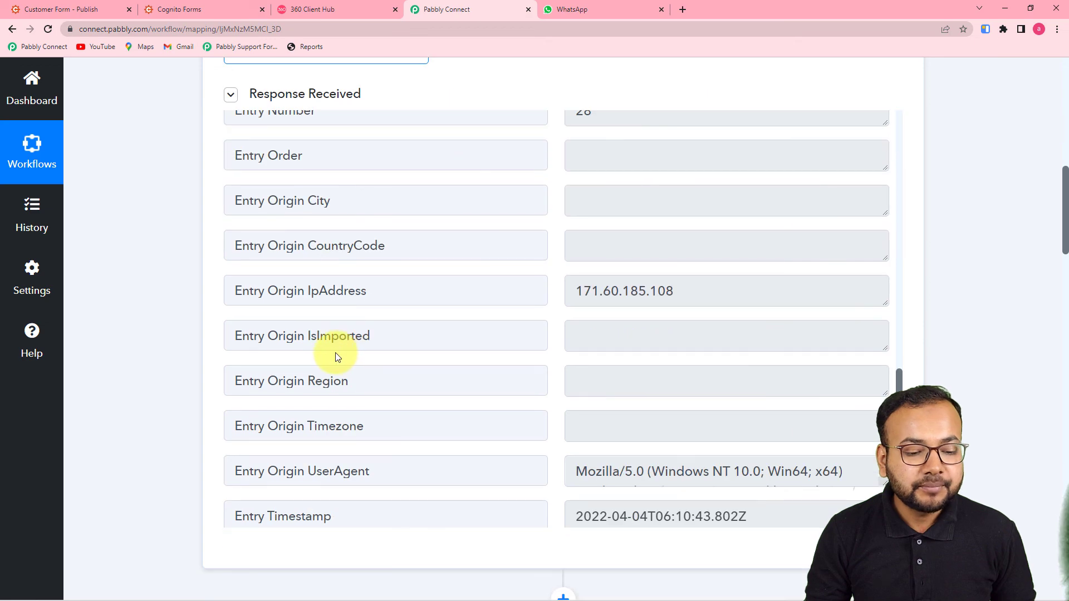
{"action": "scroll", "coordinate": [312, 356], "scroll_direction": "down", "scroll_amount": 5}
{"action": "scroll", "coordinate": [162, 355], "scroll_direction": "down", "scroll_amount": 9}
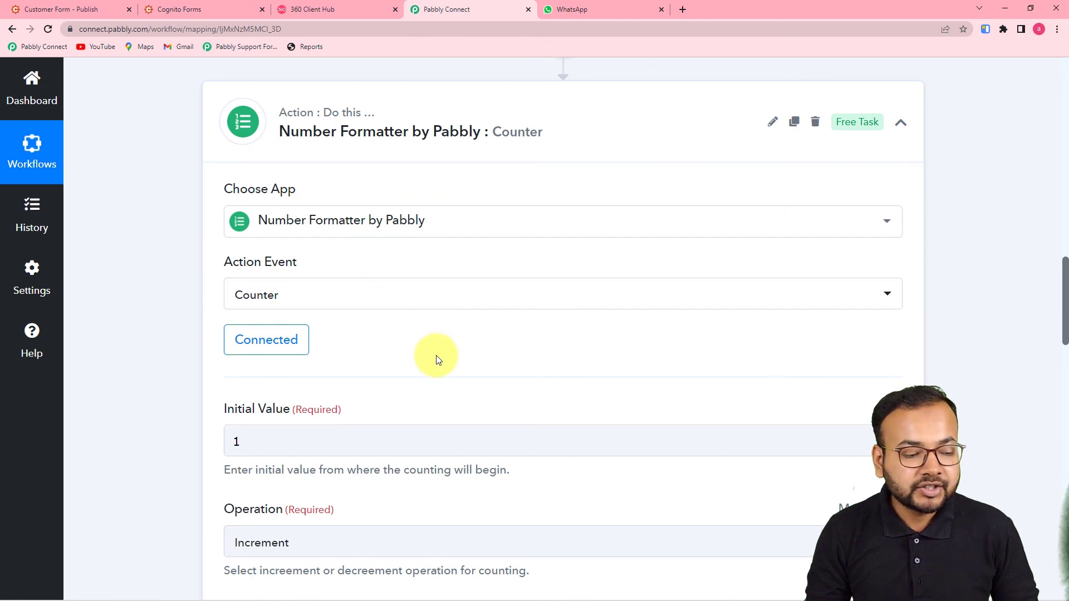
{"action": "scroll", "coordinate": [436, 355], "scroll_direction": "down", "scroll_amount": 4}
{"action": "scroll", "coordinate": [437, 355], "scroll_direction": "down", "scroll_amount": 1}
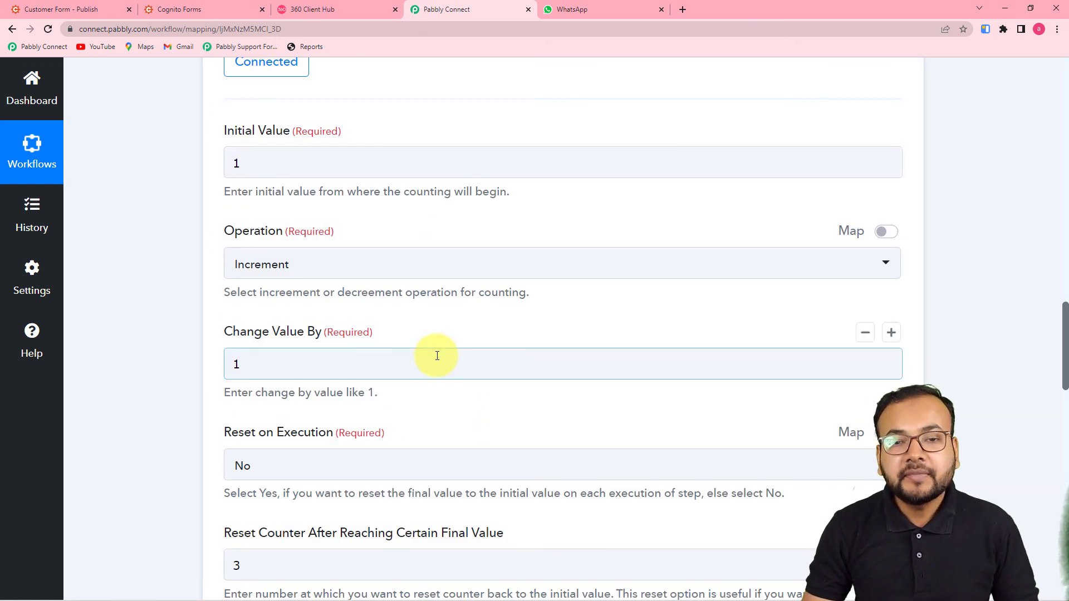
{"action": "scroll", "coordinate": [434, 300], "scroll_direction": "down", "scroll_amount": 10}
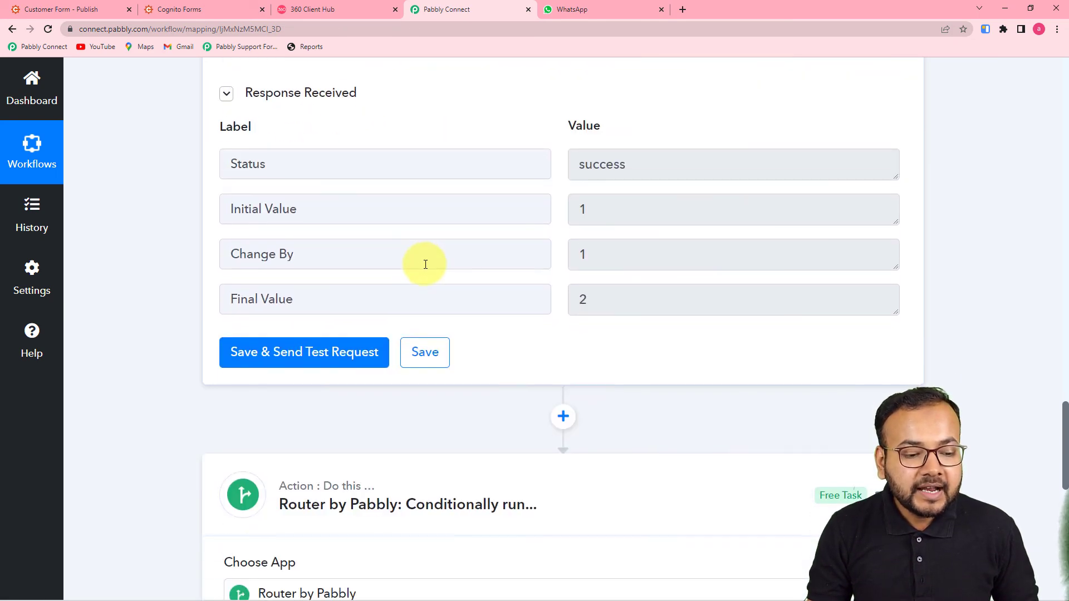
{"action": "scroll", "coordinate": [425, 263], "scroll_direction": "down", "scroll_amount": 5}
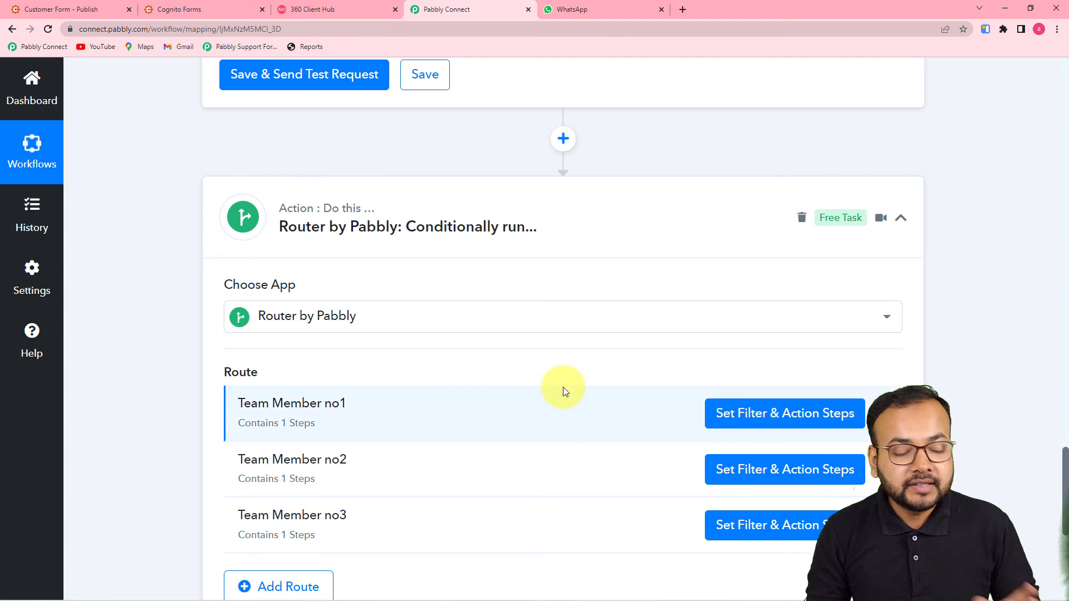
{"action": "scroll", "coordinate": [591, 376], "scroll_direction": "up", "scroll_amount": 2}
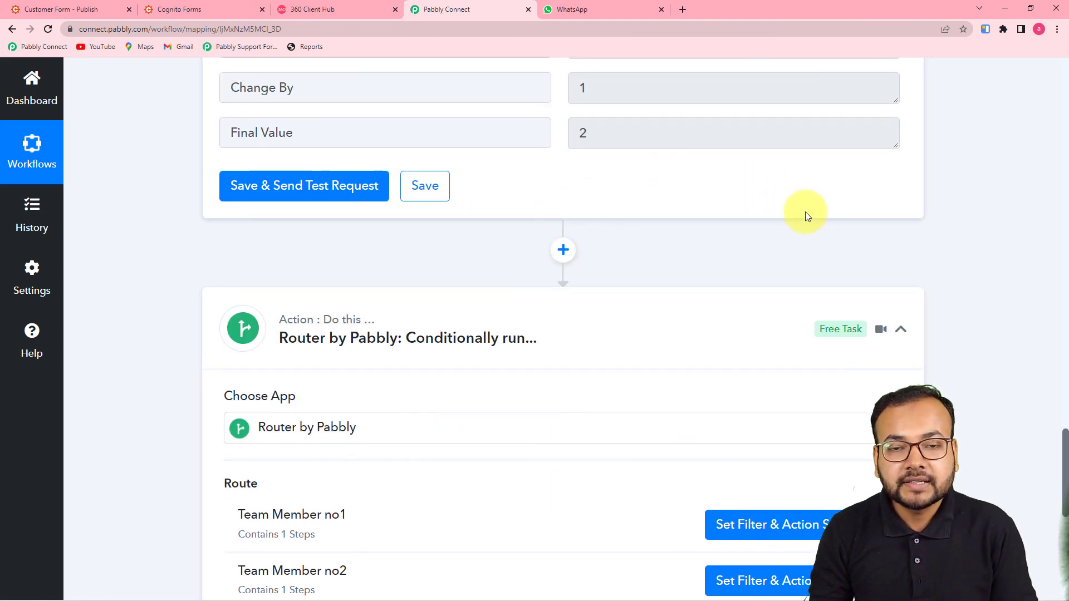
{"action": "scroll", "coordinate": [578, 215], "scroll_direction": "up", "scroll_amount": 3}
{"action": "scroll", "coordinate": [580, 238], "scroll_direction": "down", "scroll_amount": 7}
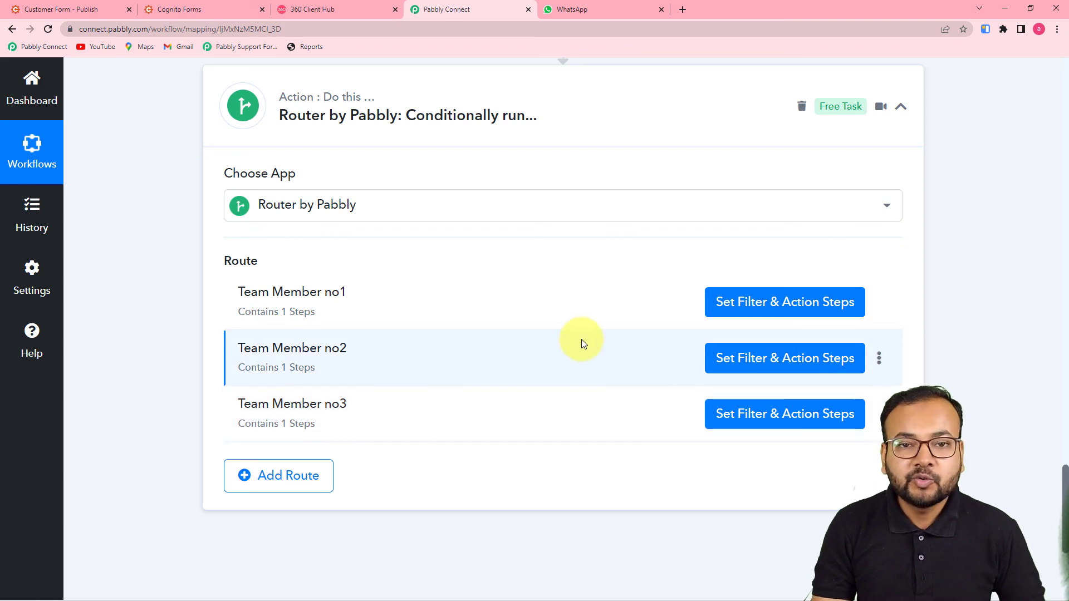
{"action": "left_click", "coordinate": [778, 306]}
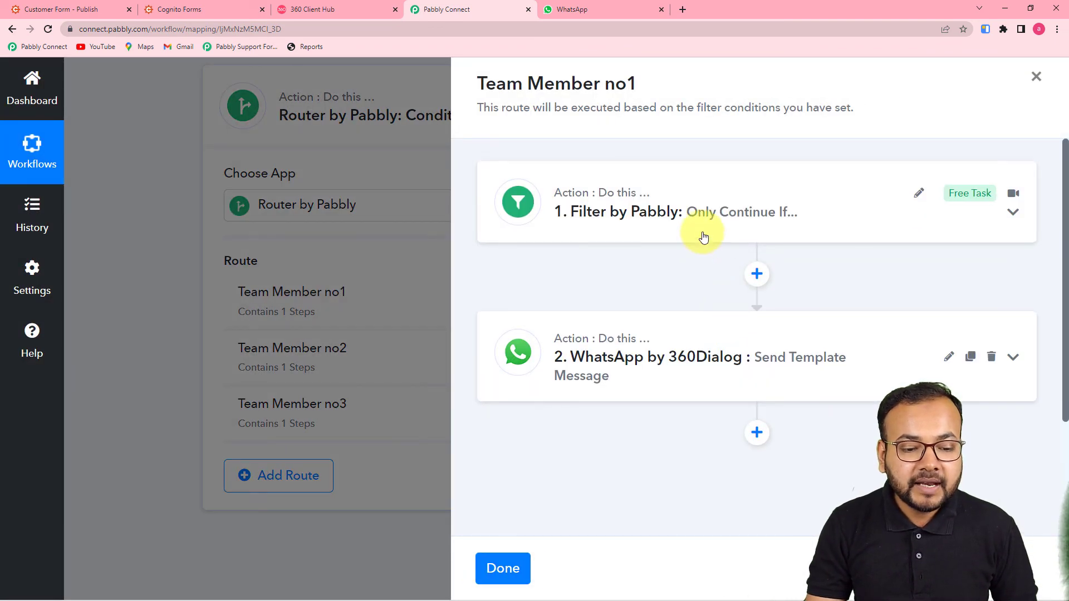
{"action": "left_click", "coordinate": [703, 235]}
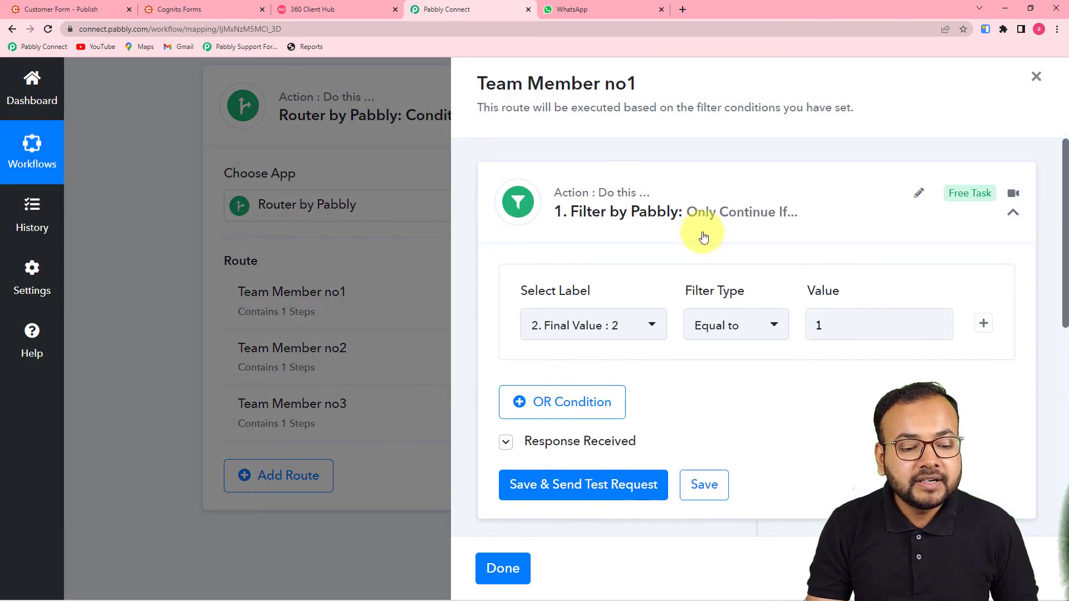
{"action": "scroll", "coordinate": [540, 236], "scroll_direction": "down", "scroll_amount": 3}
{"action": "scroll", "coordinate": [618, 490], "scroll_direction": "down", "scroll_amount": 1}
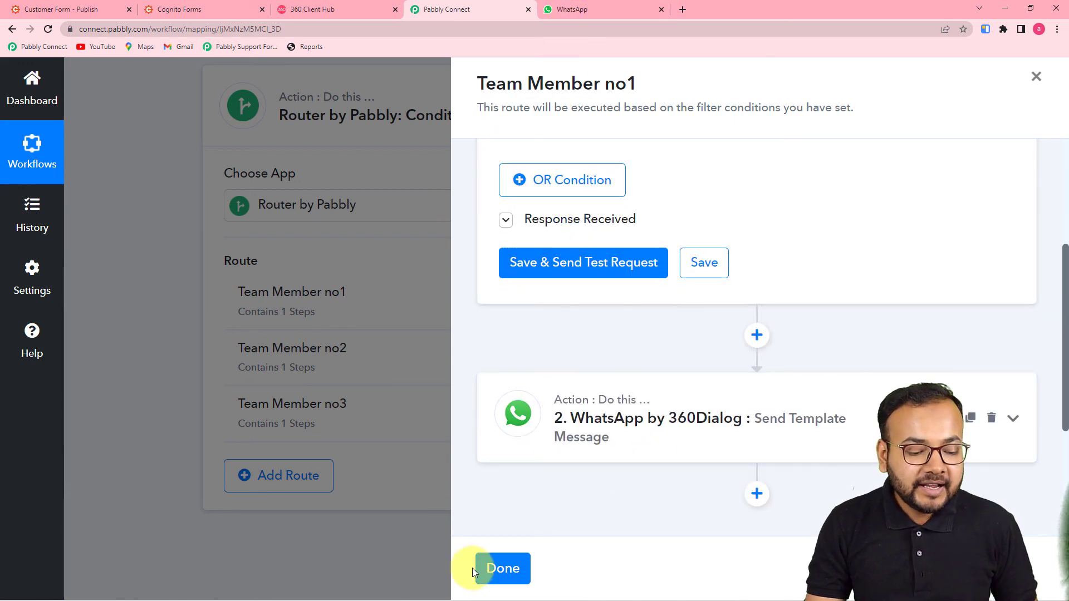
{"action": "left_click", "coordinate": [493, 568]}
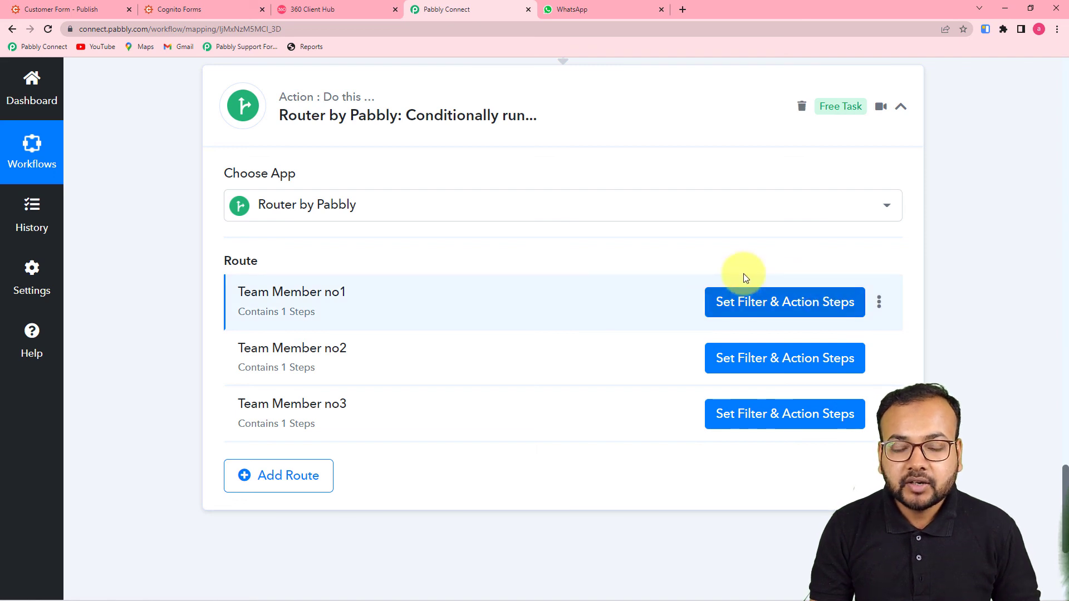
{"action": "scroll", "coordinate": [718, 295], "scroll_direction": "up", "scroll_amount": 2}
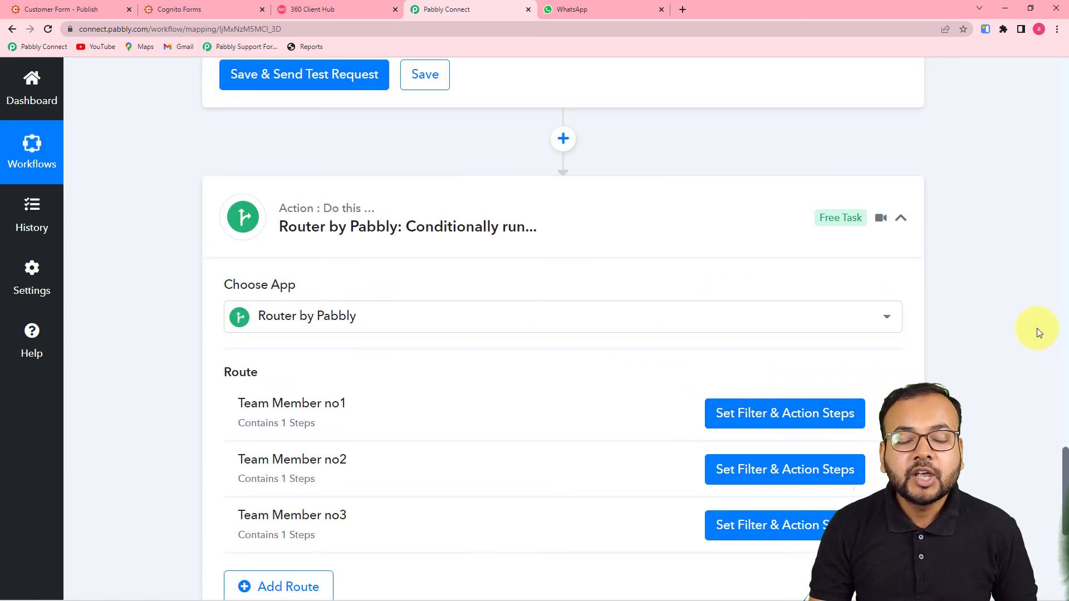